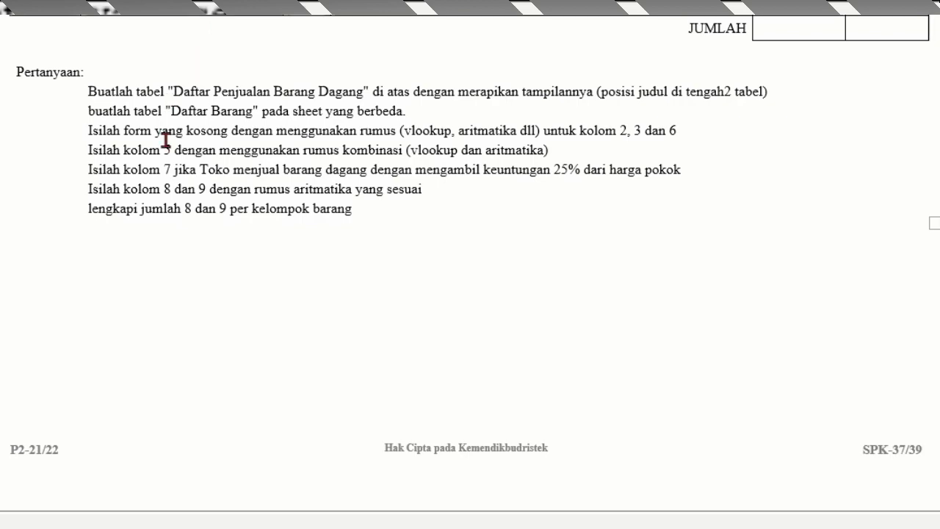
Step: Examine the Soal 2 weekly sales table that follows the exercise questions in the Word document
left_click(169, 157)
key("Down")
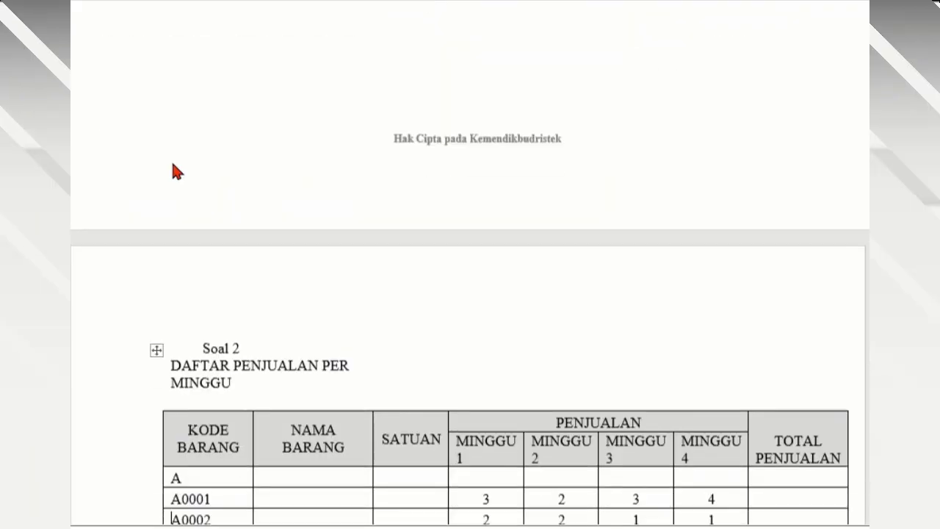
scroll(169, 165, "down", 4)
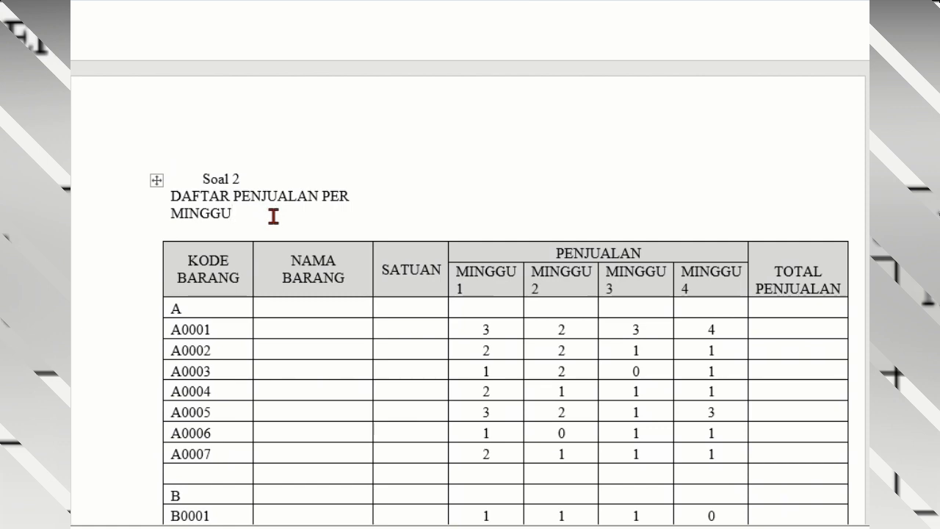
scroll(273, 216, "down", 4)
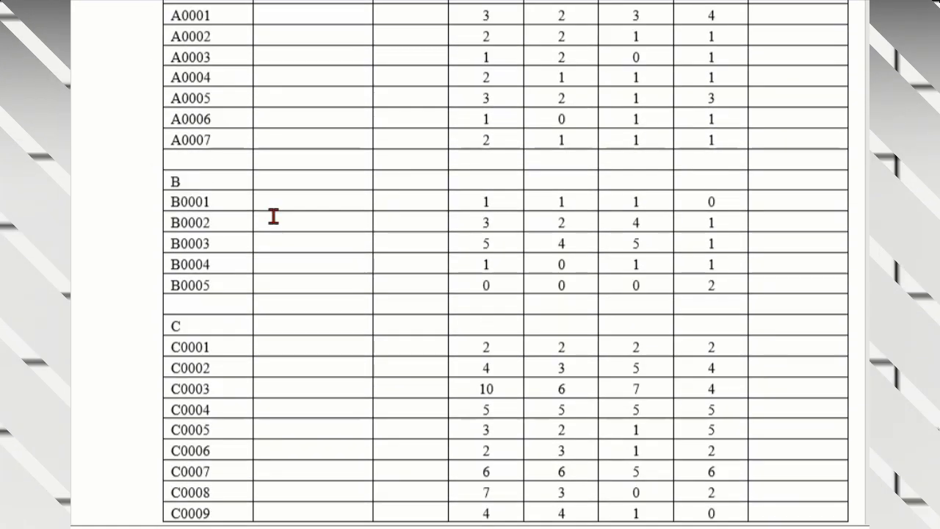
scroll(273, 216, "up", 3)
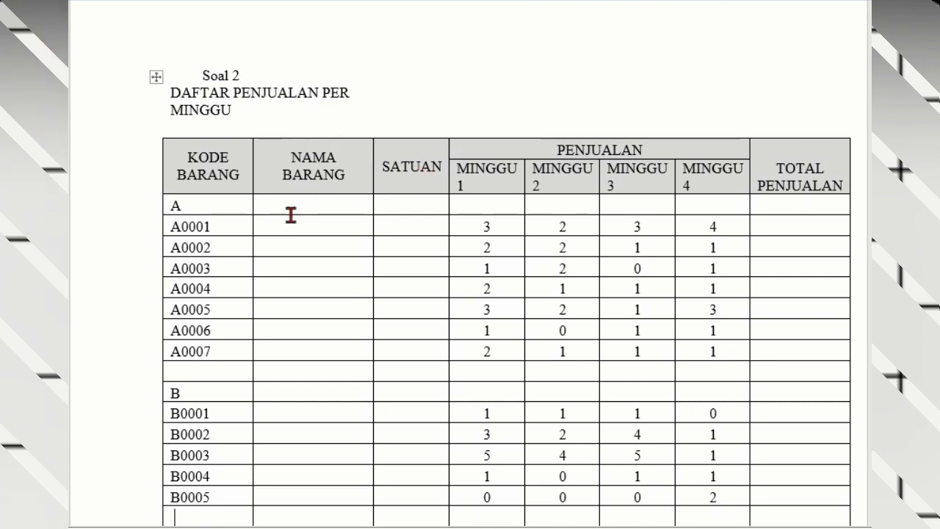
Step: Switch to the UKK Akuntansi Speadsheet workbook in Excel and examine the titles and headers of the price and inventory list on Sheet1
mouse_move(497, 528)
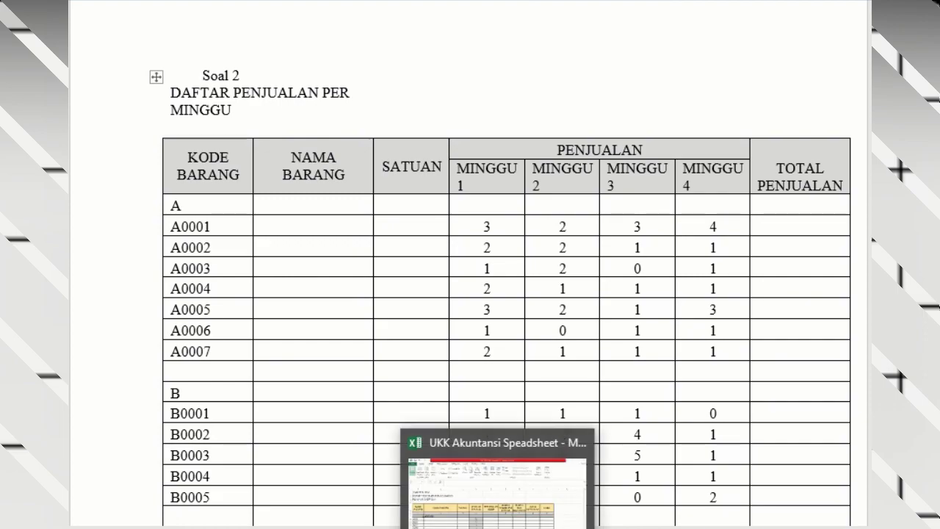
left_click(497, 478)
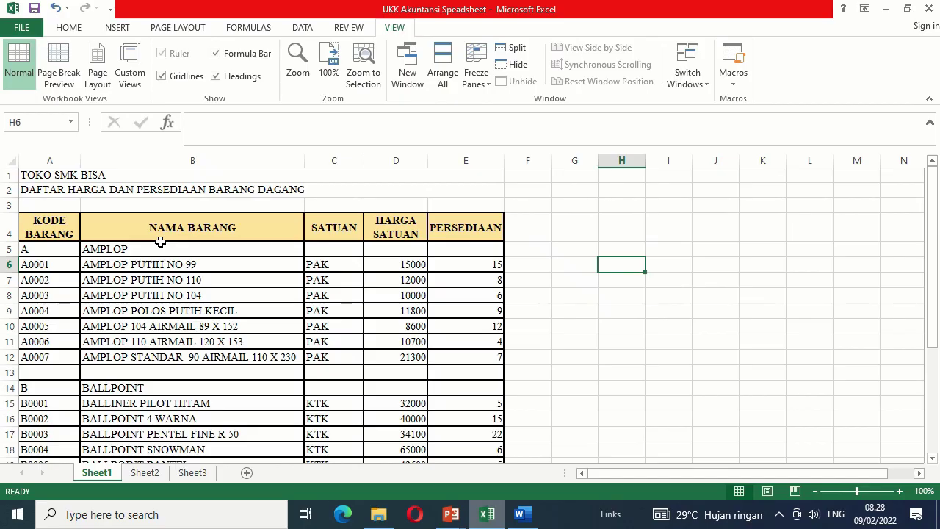
left_click(46, 191)
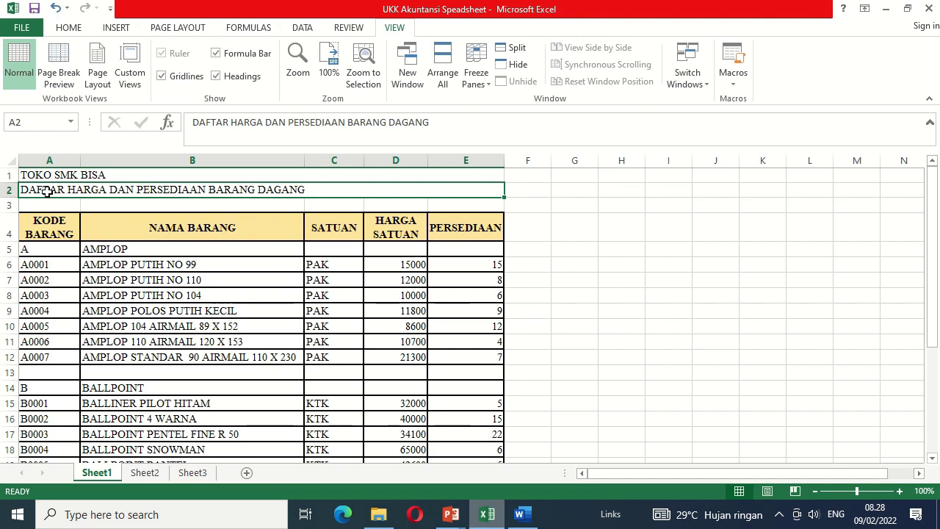
left_click(102, 231)
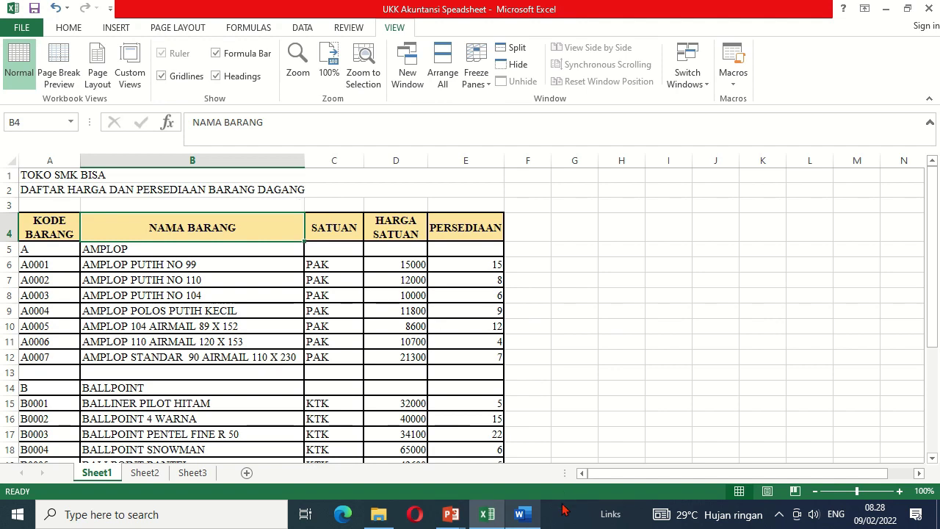
Step: Switch to the P2-Soal Praktik Penjelasan document in Word and examine the TABEL BANTU price and inventory table
left_click(523, 515)
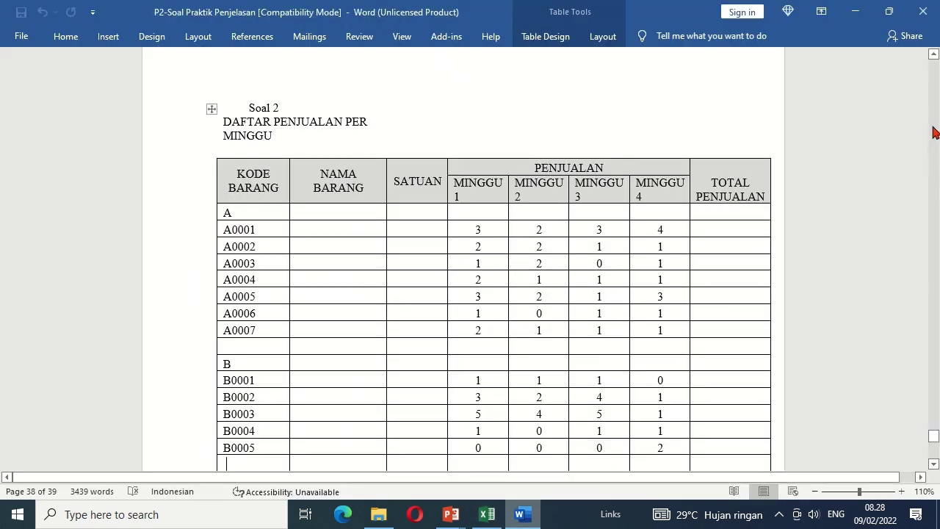
scroll(934, 111, "up", 20)
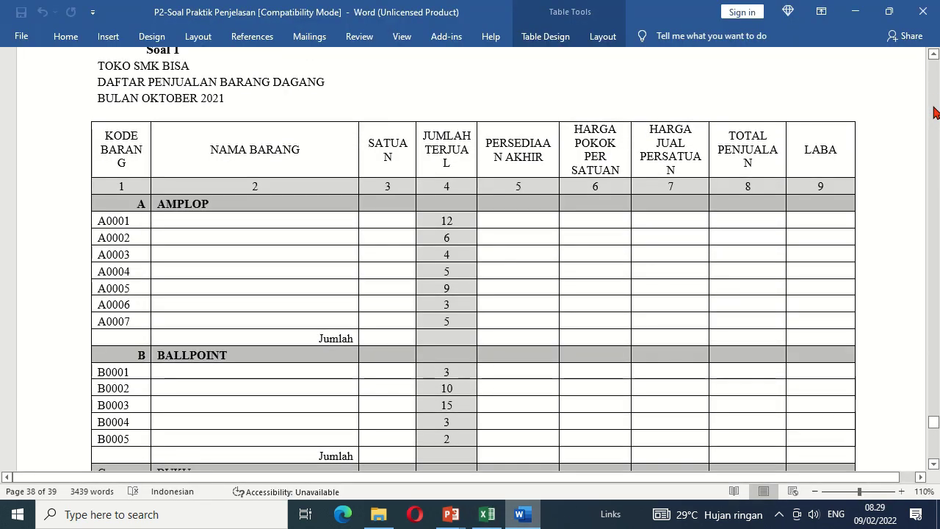
scroll(935, 112, "up", 10)
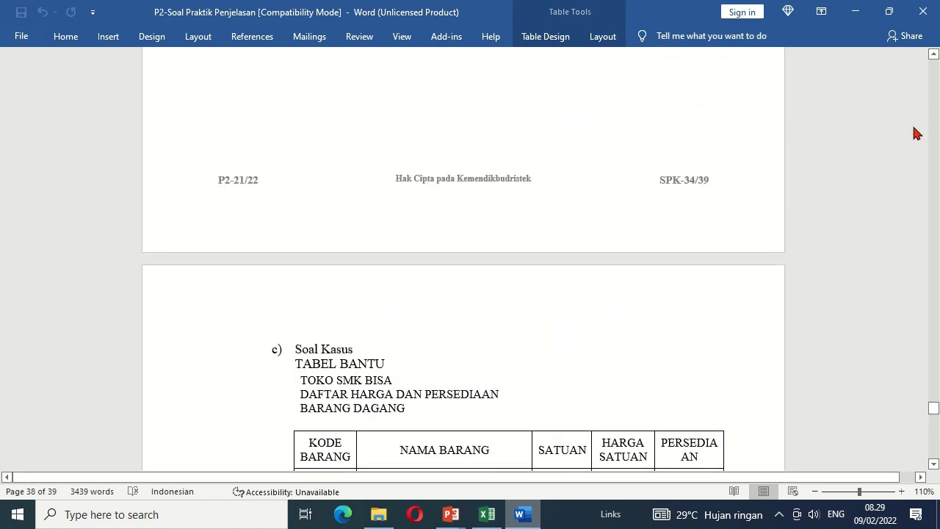
left_click(936, 465)
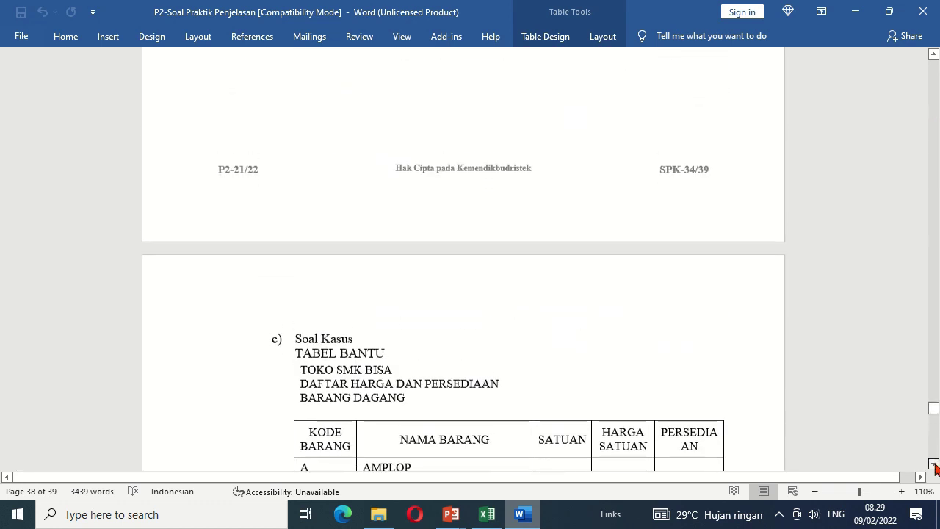
left_click(936, 465)
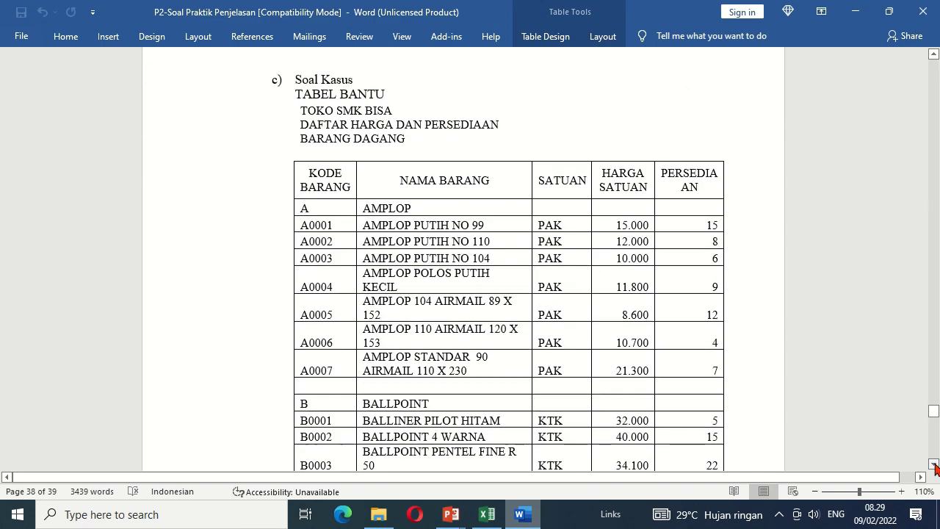
left_click(935, 465)
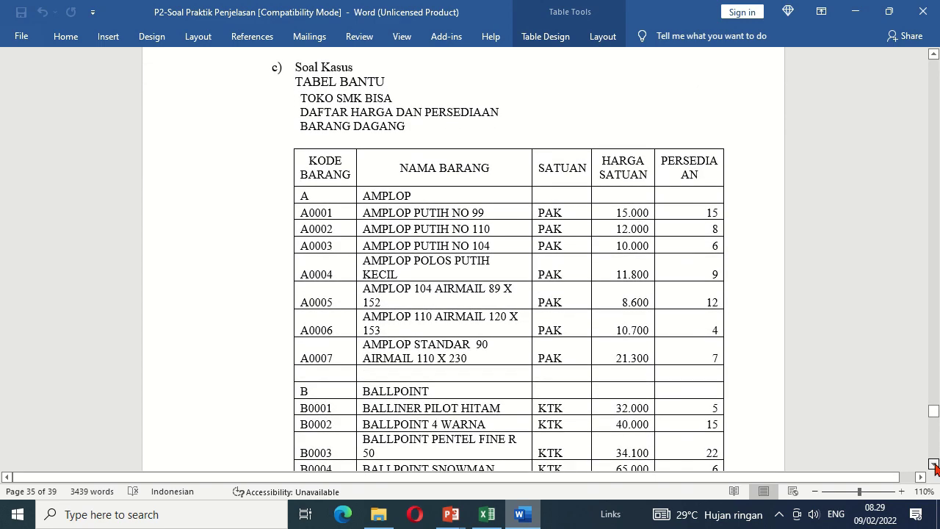
Step: Find the Soal 1 sales form in the document, and switch to Excel to show the matching table on Sheet2
left_click(936, 465)
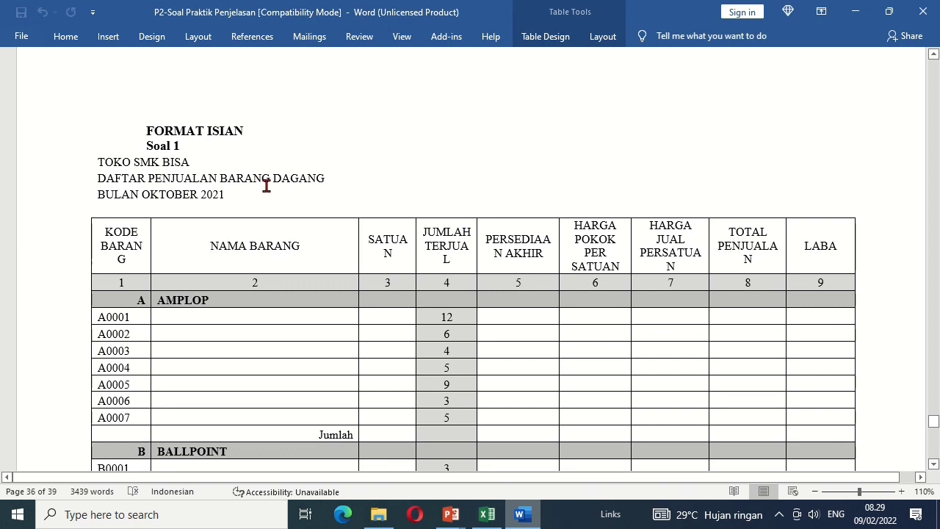
left_click(487, 514)
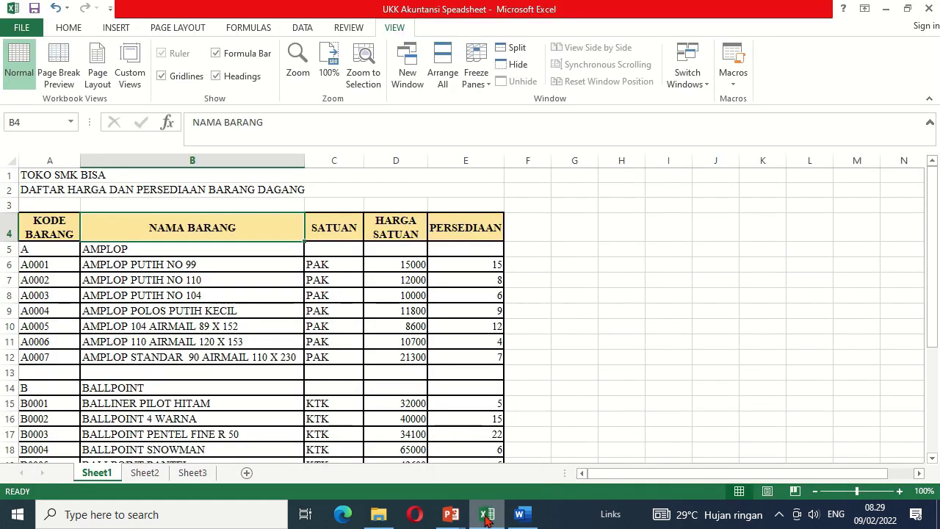
left_click(144, 474)
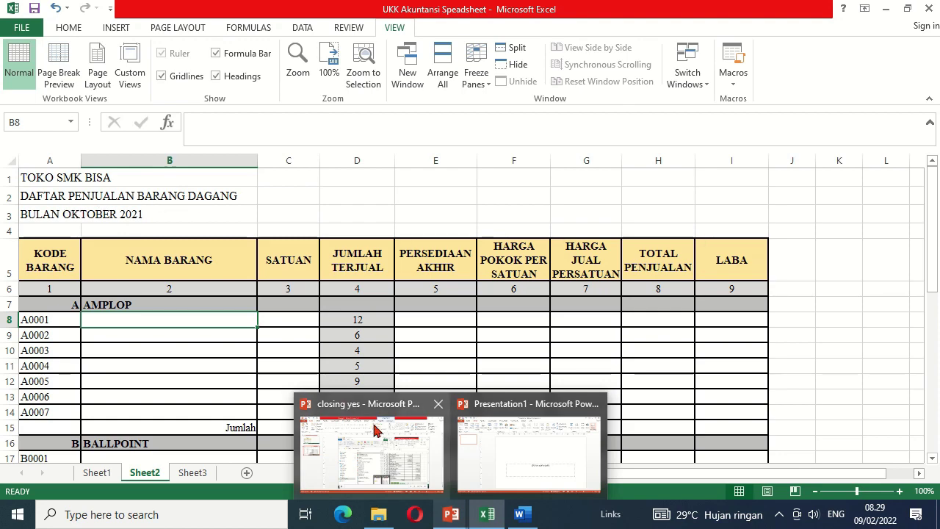
Step: Find the Soal 2 weekly sales table in Word, and switch to Excel to examine its counterpart on Sheet3
mouse_move(489, 470)
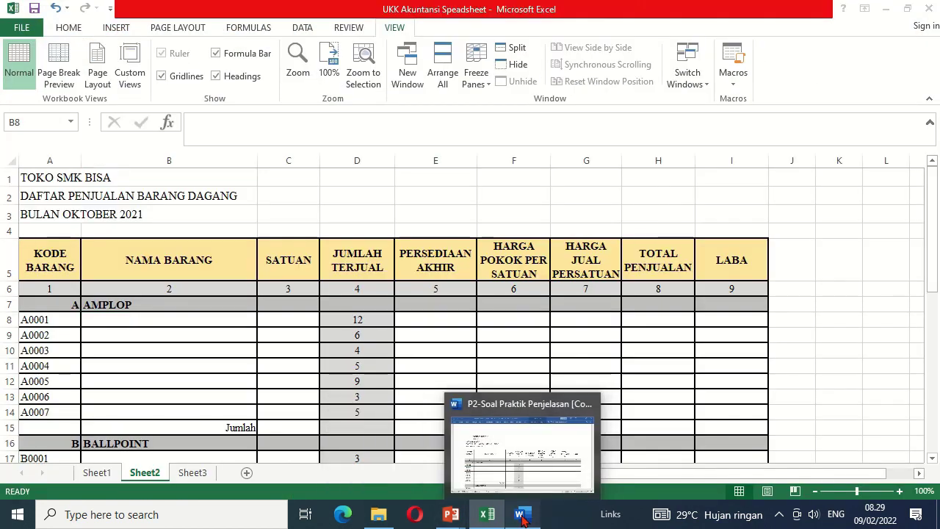
left_click(519, 514)
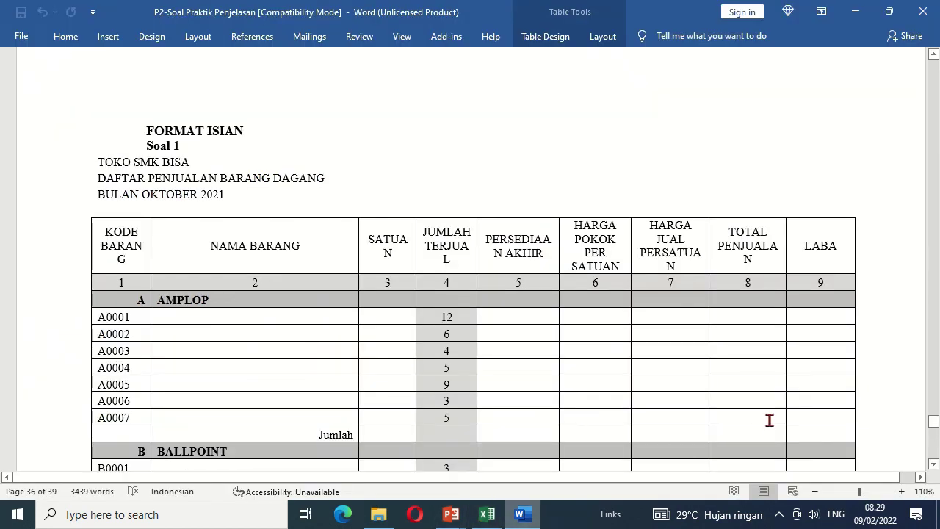
scroll(936, 453, "down", 15)
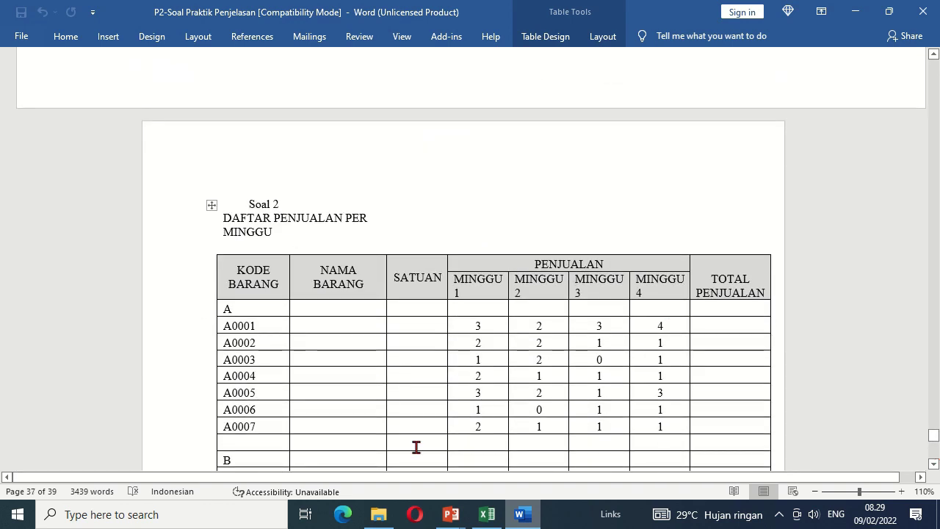
left_click(497, 517)
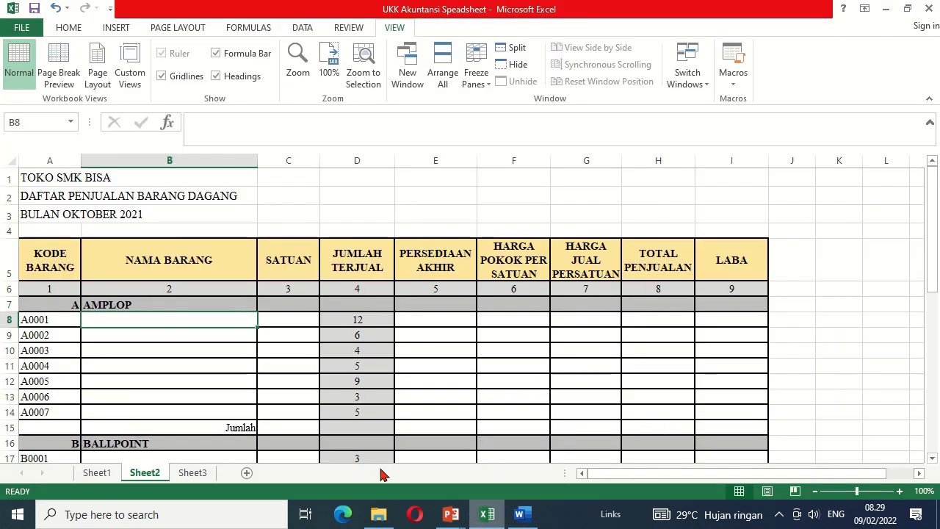
left_click(194, 474)
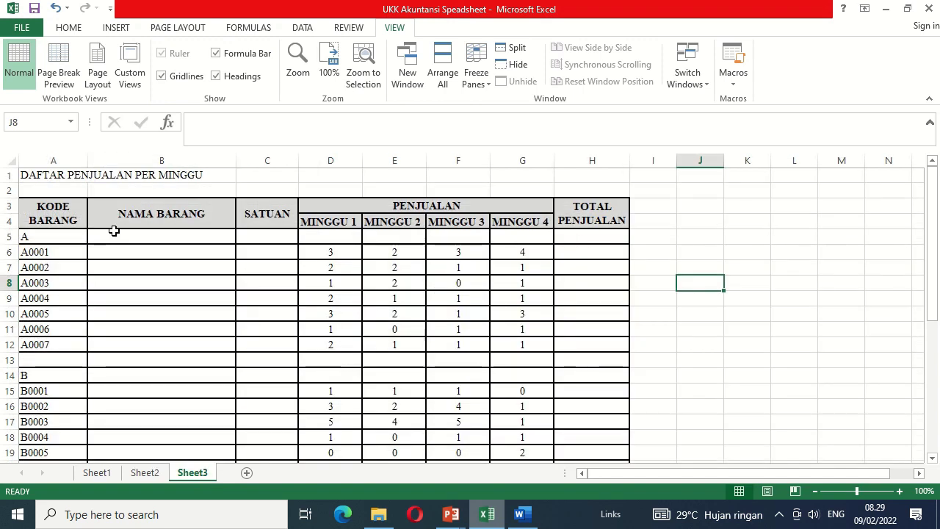
left_click(73, 193)
key("Up")
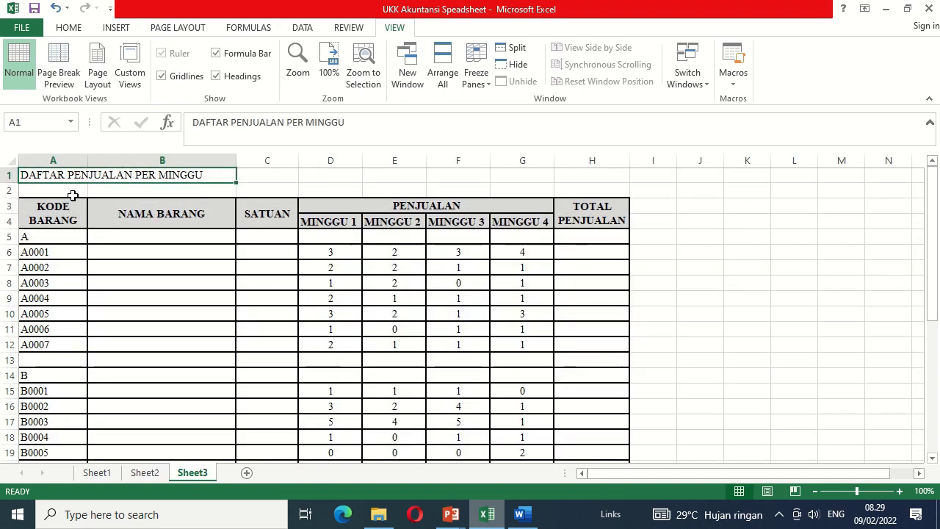
Step: Return to Sheet2 and look through the sales table from its title rows down to the Pertanyaan list
key("ctrl+Page_Up")
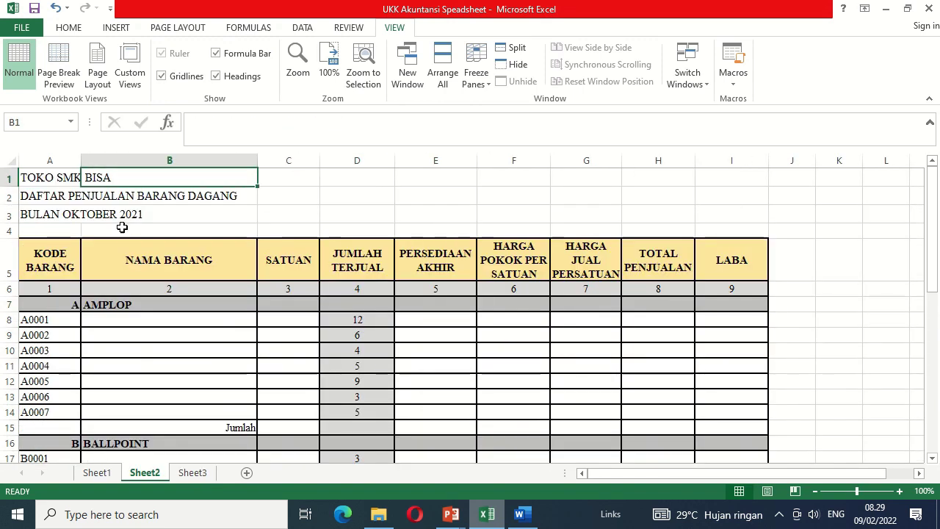
left_click(31, 191)
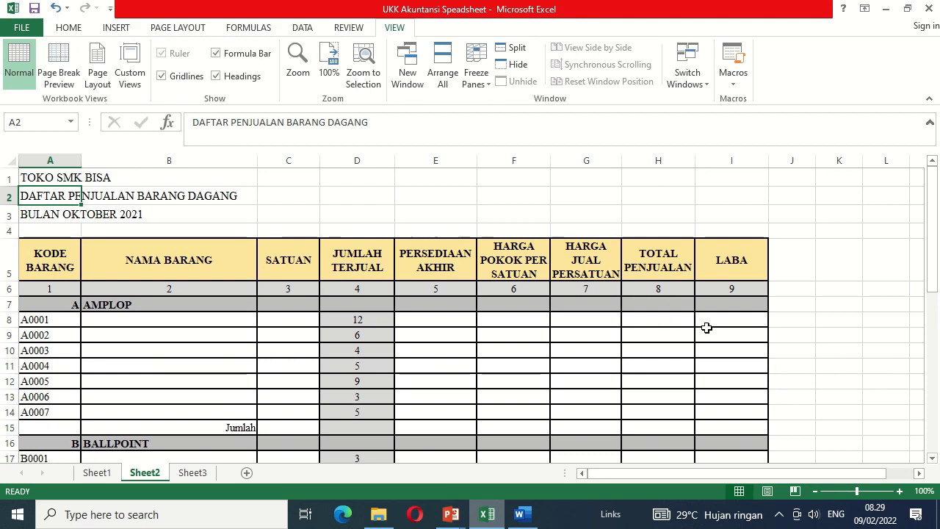
left_click(200, 340)
key("Down")
key("Down")
key("Down")
key("Down")
key("Down")
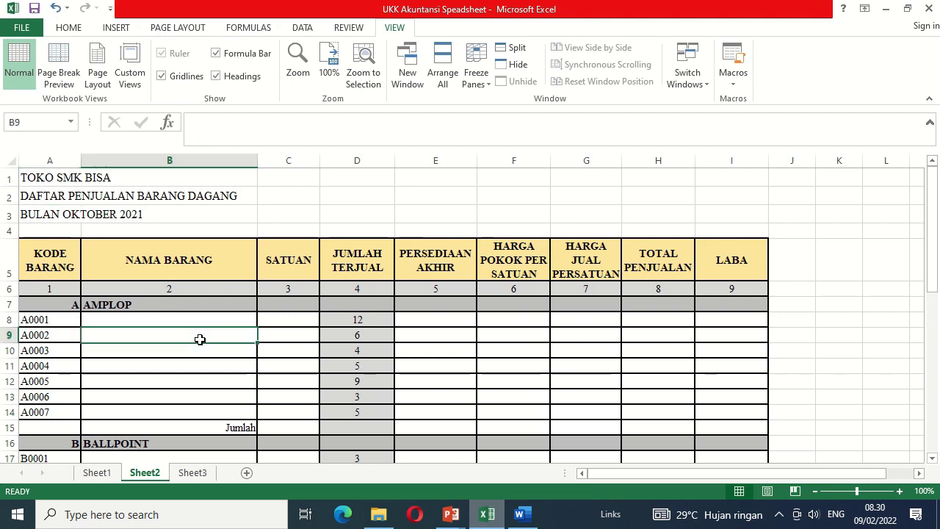
key("Down")
key("Down")
key("Down")
key("Down")
key("Down")
key("Down")
key("Down")
key("Down")
key("Down")
key("Down")
key("Down")
key("Down")
key("Down")
key("Down")
key("Down")
key("Down")
key("Down")
key("Down")
key("Down")
key("Down")
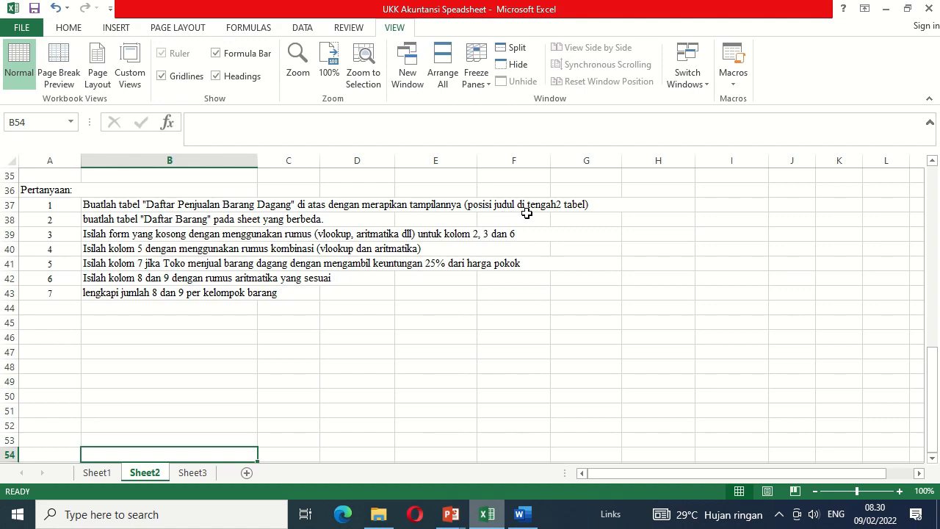
Step: Read the Pertanyaan questions below the Sheet2 table and return to the title rows at the start of the sheet
key("Up")
key("Up")
key("Up")
key("Up")
key("Up")
key("Up")
key("Up")
key("Up")
key("Up")
key("Up")
key("Up")
key("Up")
key("Up")
key("Up")
key("Up")
key("Up")
key("Up")
key("Up")
key("Up")
key("Up")
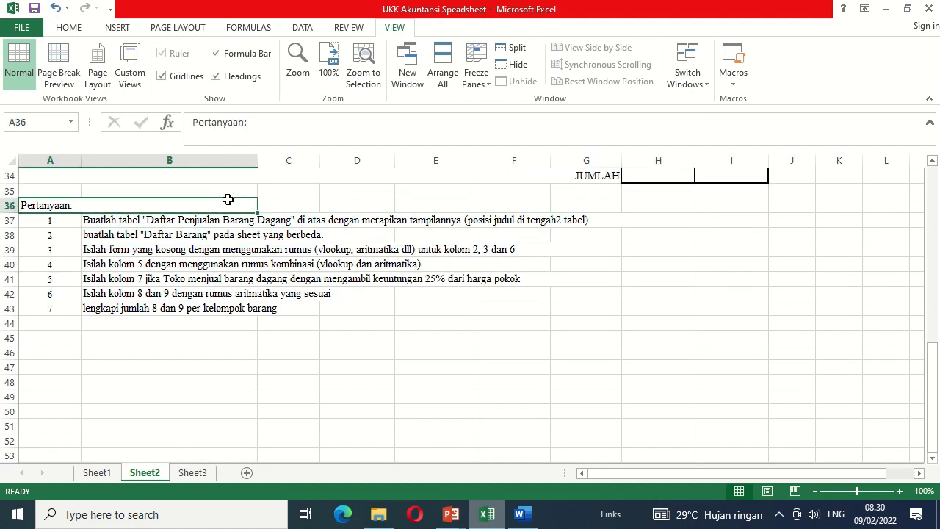
key("Up")
key("Up")
key("Up")
key("Up")
key("Up")
key("Up")
key("Up")
key("Up")
key("Up")
key("Up")
key("Up")
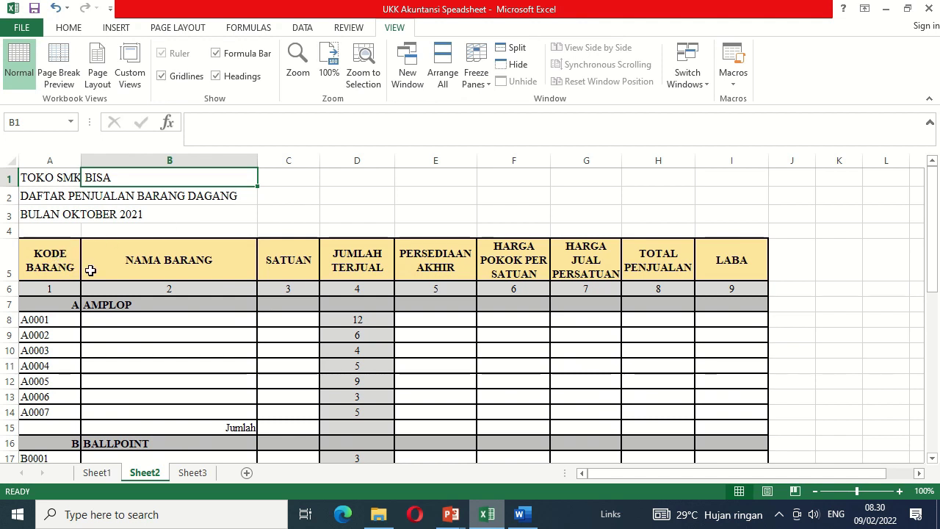
Step: Merge each of the three title rows on Sheet2 across columns A to I and center their text horizontally
left_click(50, 179)
left_click_drag(50, 179, 50, 189)
key("shift+Down")
key("shift+Right")
key("shift+Right")
key("shift+Right")
key("shift+Right")
key("shift+Right")
key("shift+Right")
key("shift+Right")
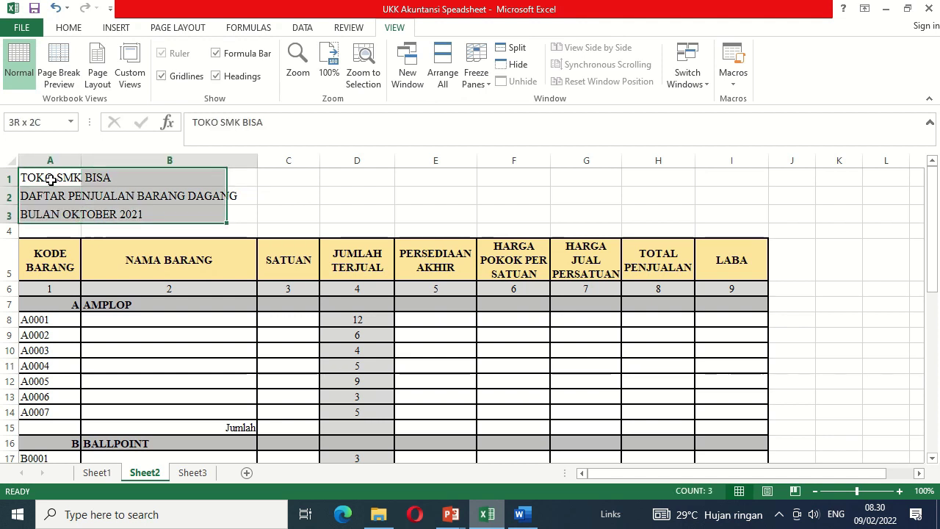
key("shift+Right")
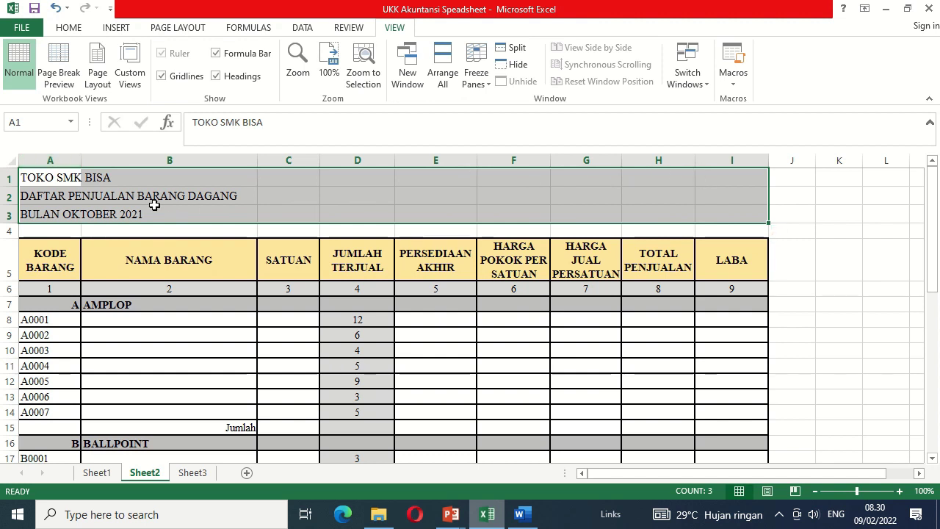
left_click(69, 28)
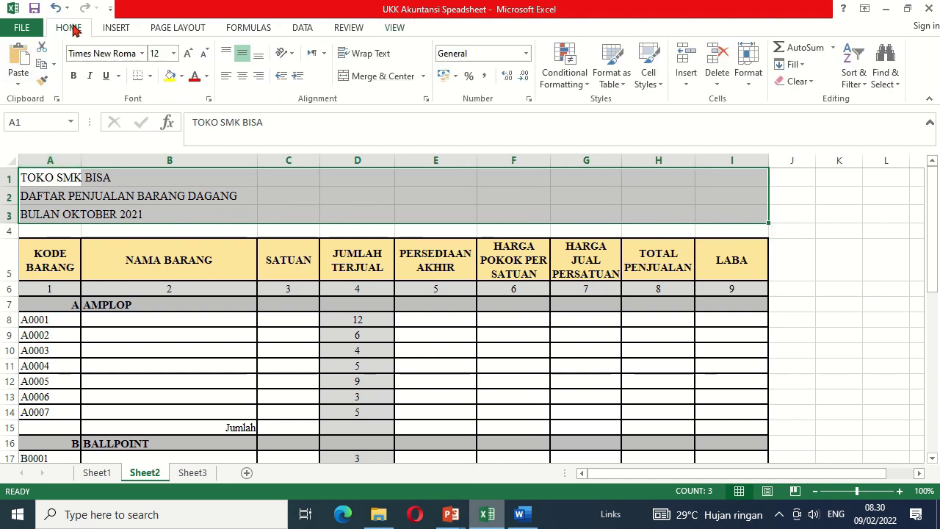
left_click(423, 78)
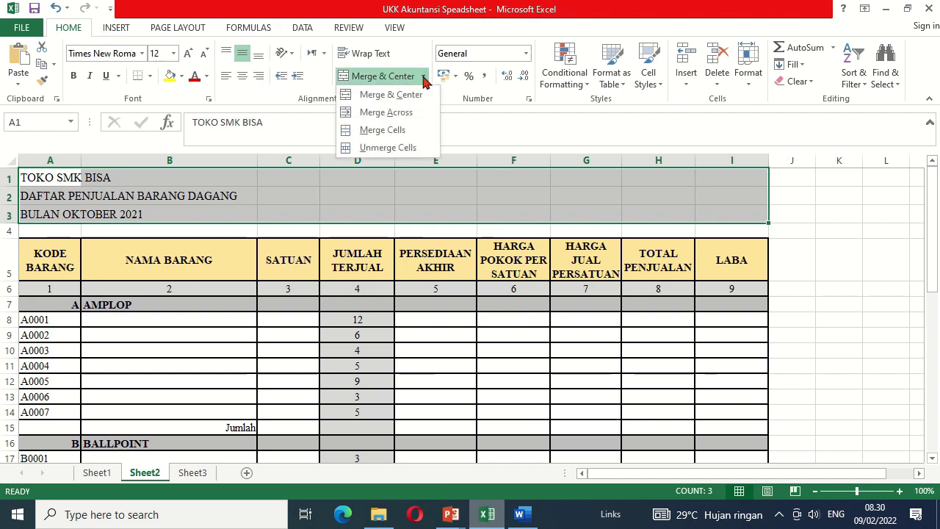
left_click(395, 115)
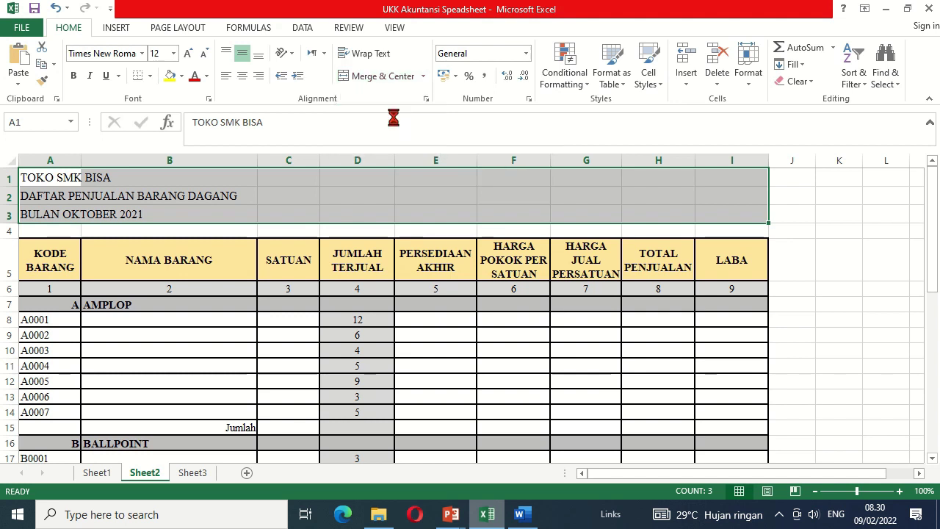
left_click(243, 78)
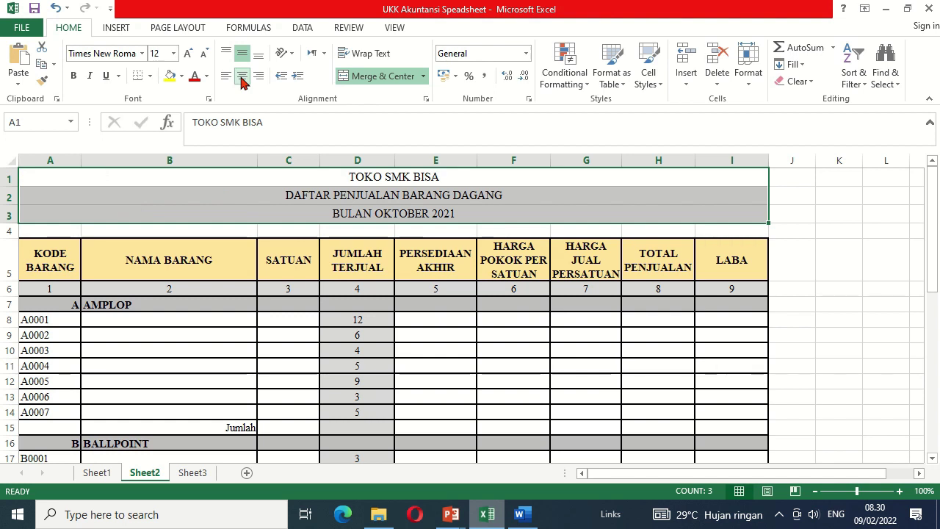
Step: Make the three merged title rows above the Sheet2 sales table bold
left_click(74, 76)
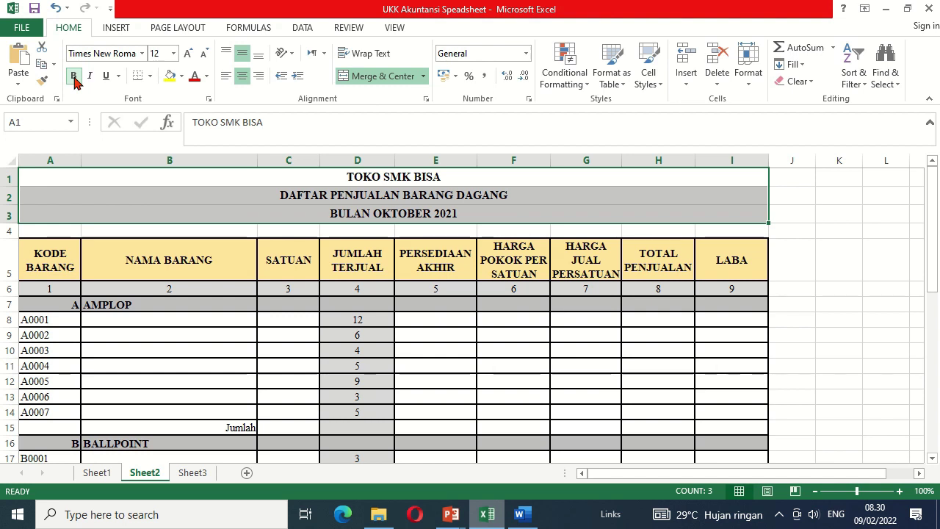
left_click(155, 246)
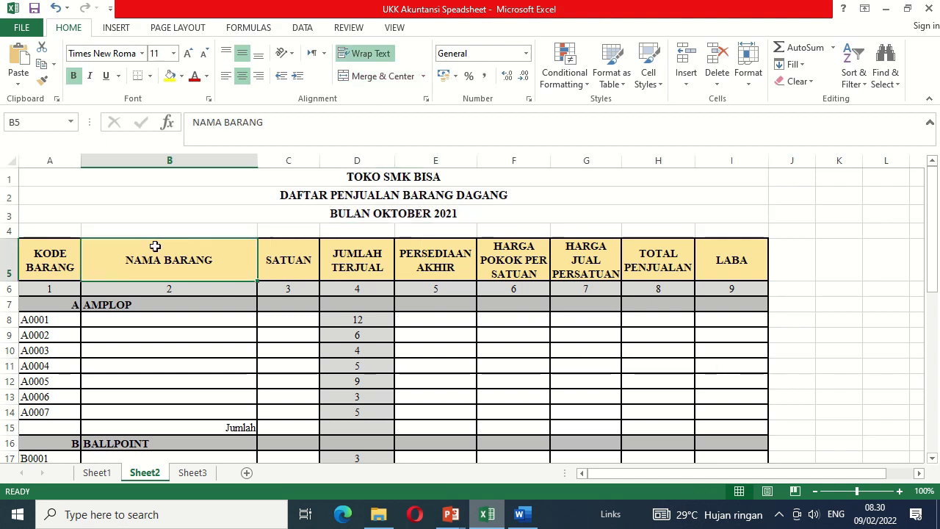
Step: Look through the Sheet2 sales table from its header row down to the Pertanyaan questions
key("Down")
key("Down")
key("Down")
key("Down")
key("Down")
key("Down")
key("Down")
key("Down")
key("Down")
key("Down")
key("Down")
key("Down")
key("Down")
key("Down")
key("Down")
key("Down")
key("Down")
key("Down")
key("Down")
key("Down")
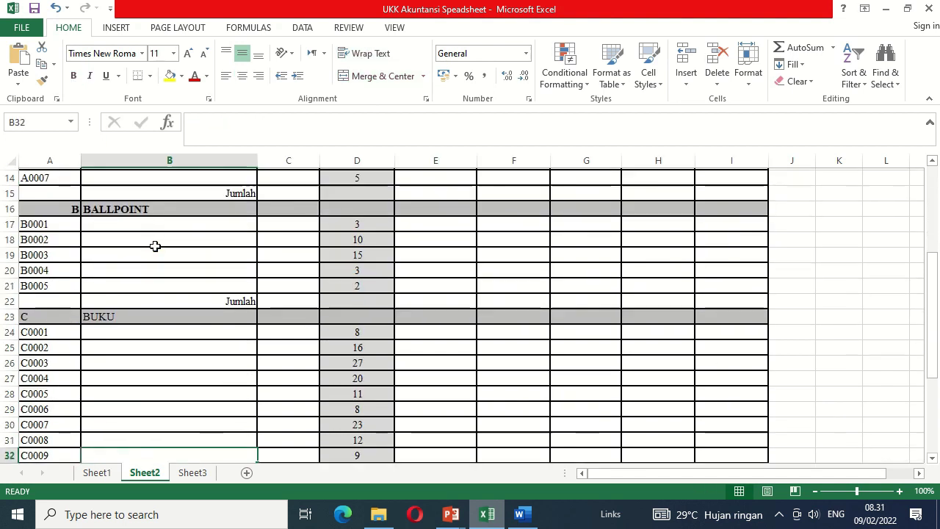
key("Down")
key("Down")
key("Down")
key("Down")
key("Down")
key("Down")
key("Down")
key("Down")
key("Down")
key("Down")
key("Down")
key("Down")
key("Down")
key("Down")
key("Down")
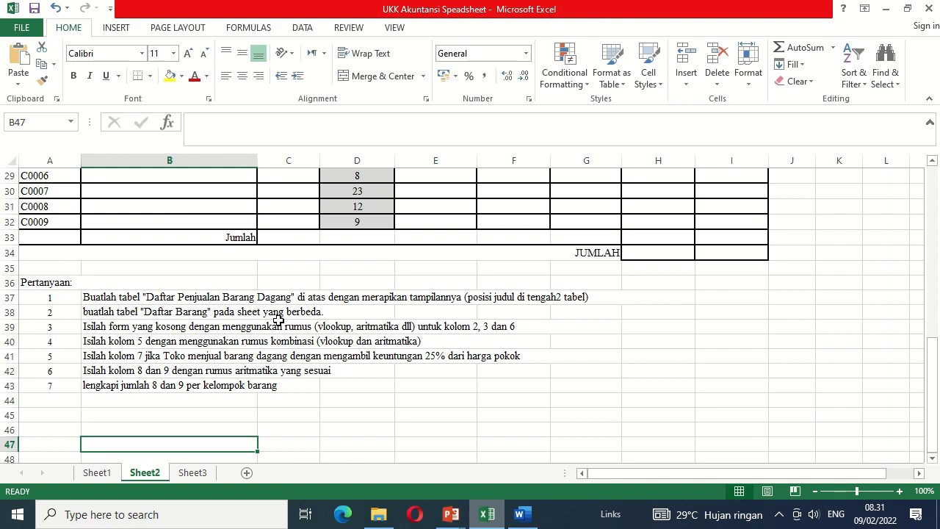
Step: Center the two title rows above the price and stock table on Sheet1 horizontally and make them bold
left_click(97, 473)
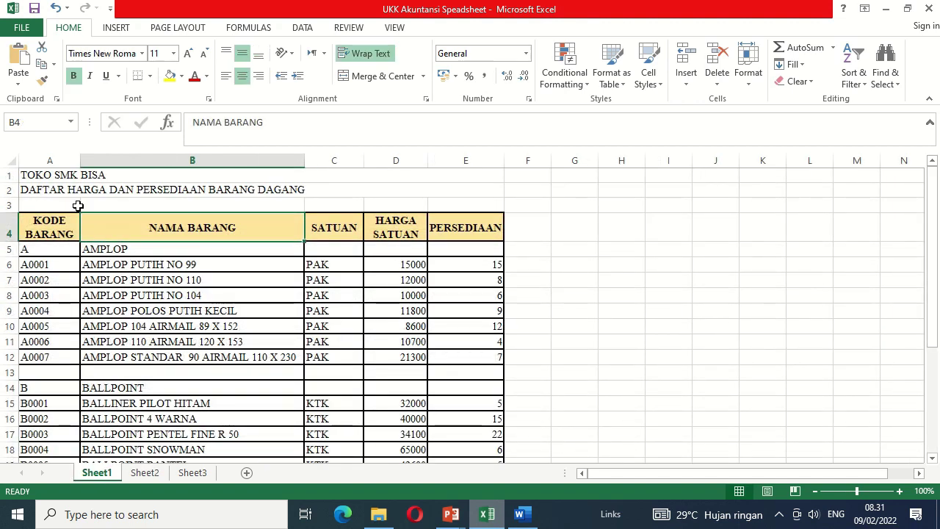
left_click(34, 175)
key("shift+Down")
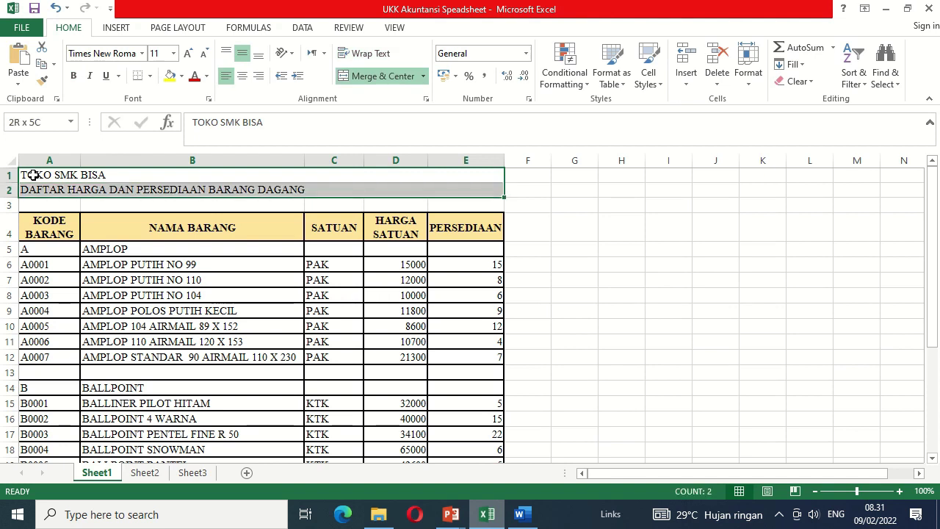
left_click(242, 76)
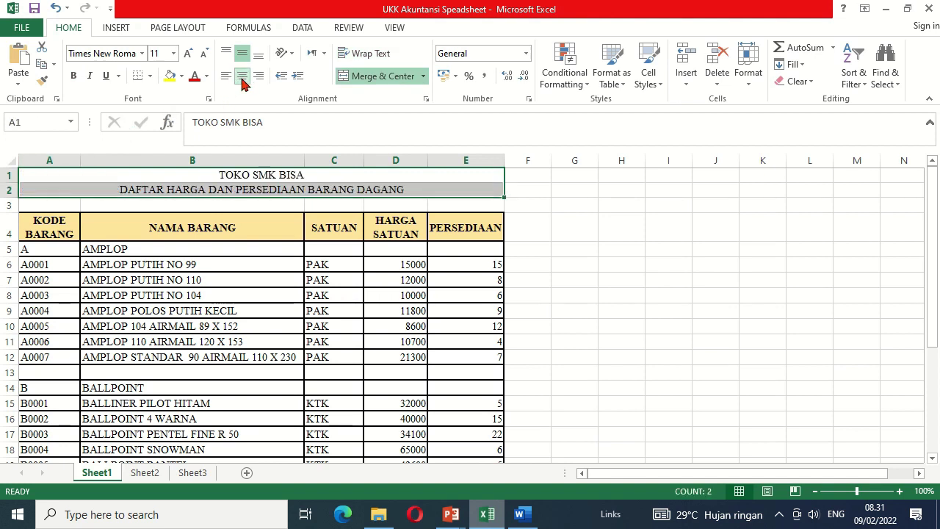
key("ctrl+b")
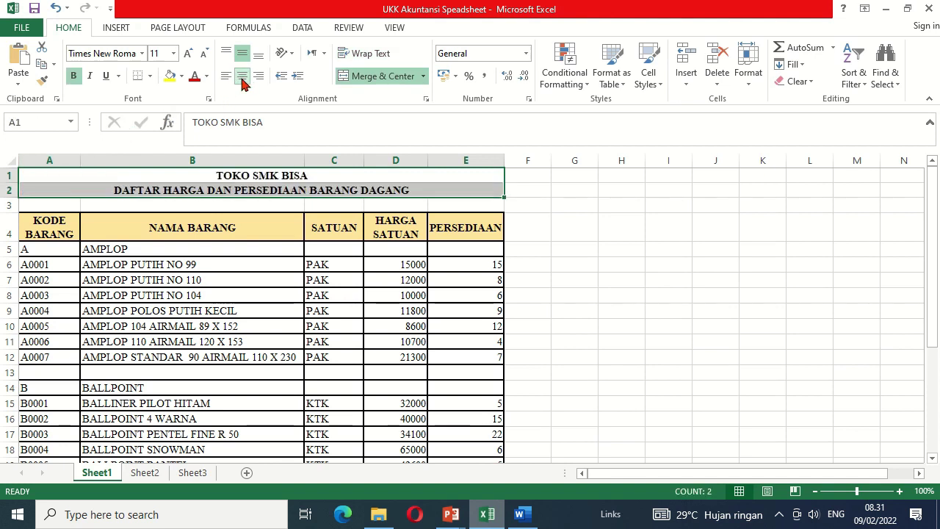
Step: Look through the item rows of the Sheet1 price and stock table and return to its AMPLOP group
left_click(193, 247)
key("Down")
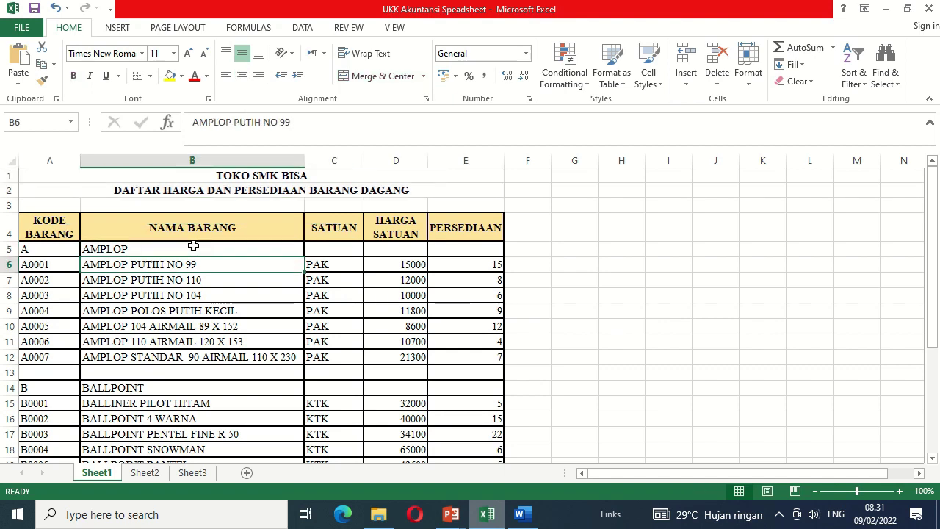
key("Down")
key("Down")
key("Down")
key("Down")
key("Down")
key("Down")
key("Down")
key("Down")
key("Down")
key("Down")
key("Down")
key("Down")
key("Down")
key("Down")
key("Down")
key("Down")
key("Down")
key("Down")
key("Down")
key("Down")
key("Up")
key("Up")
key("Up")
scroll(193, 246, "up", 7)
left_click(297, 236)
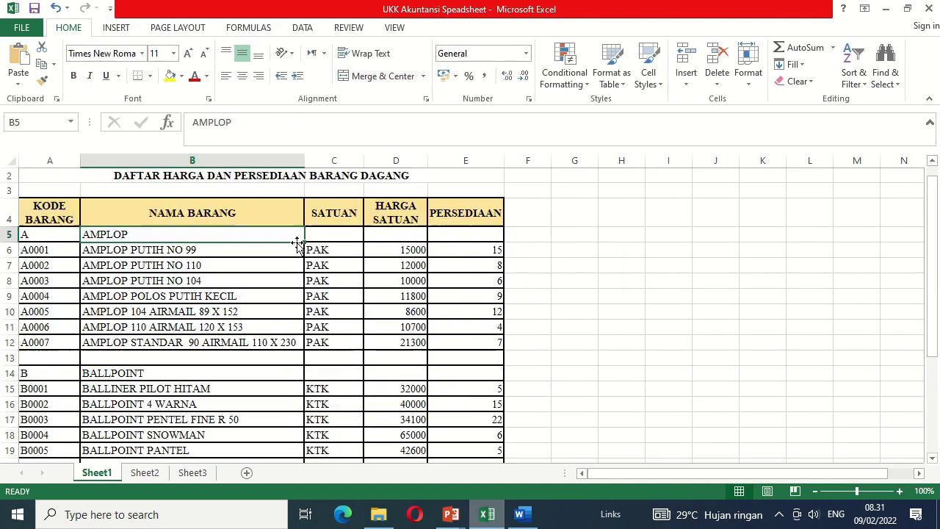
Step: Apply the Accounting number format to the HARGA SATUAN prices in D6:D30 on Sheet1
left_click(383, 250)
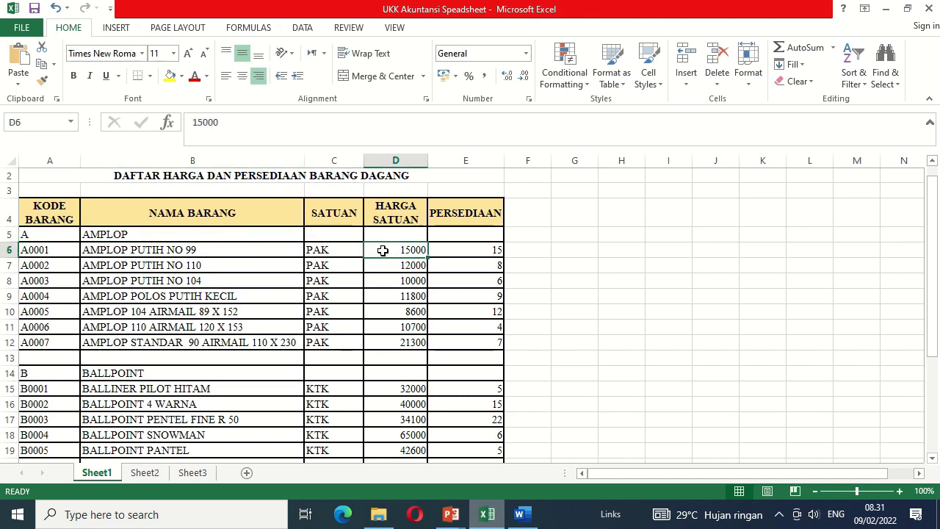
left_click_drag(383, 251, 395, 441)
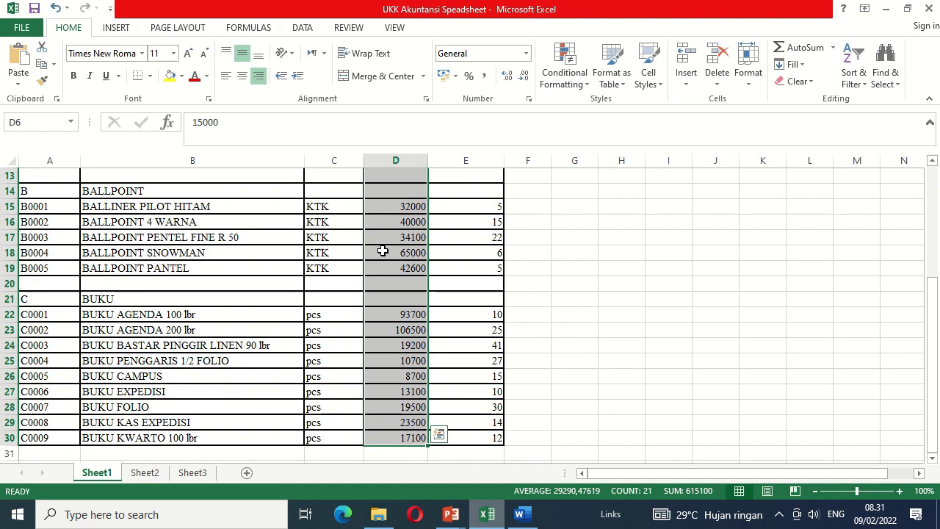
left_click(526, 54)
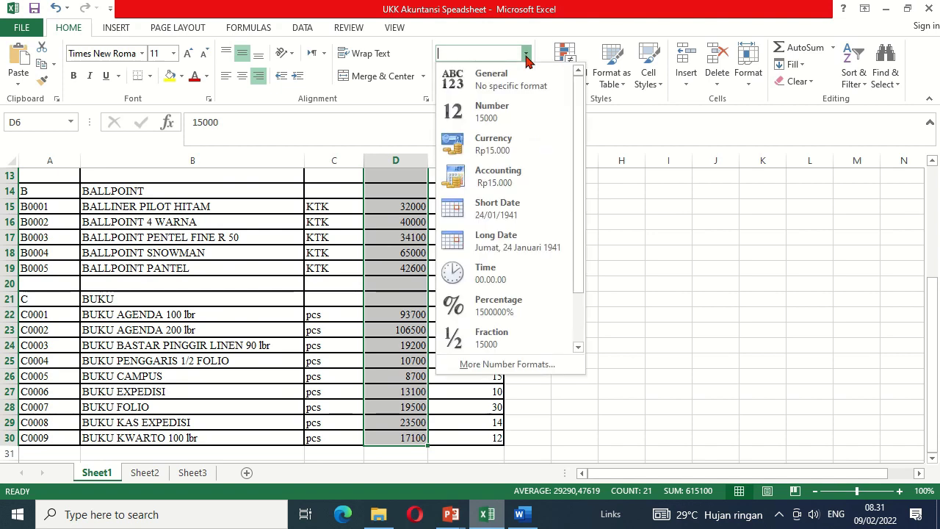
left_click(497, 173)
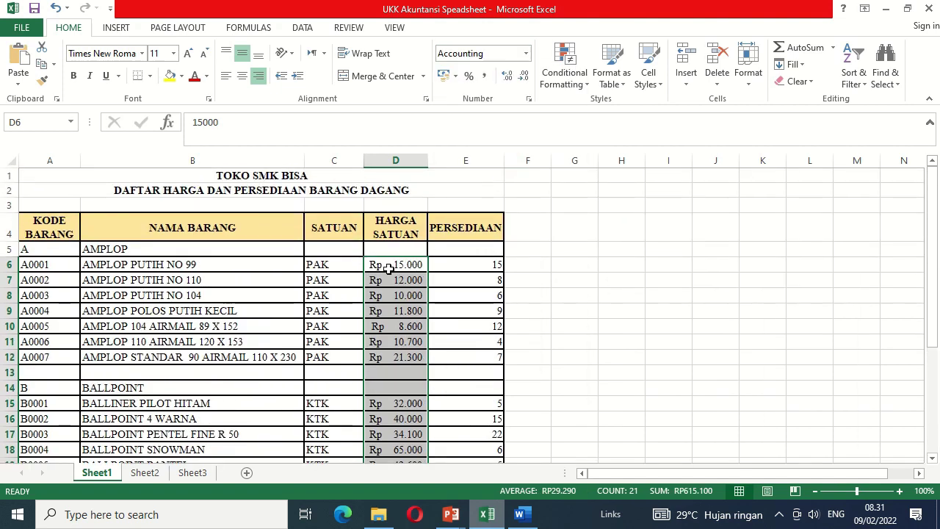
Step: Center the SATUAN entries on Sheet1 horizontally across cells C6 to C34
left_click(455, 264)
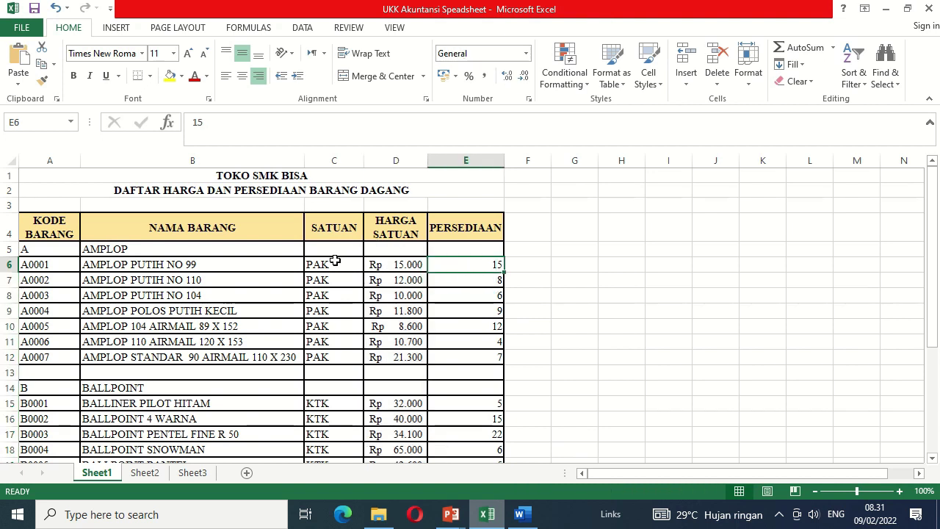
left_click_drag(335, 261, 330, 437)
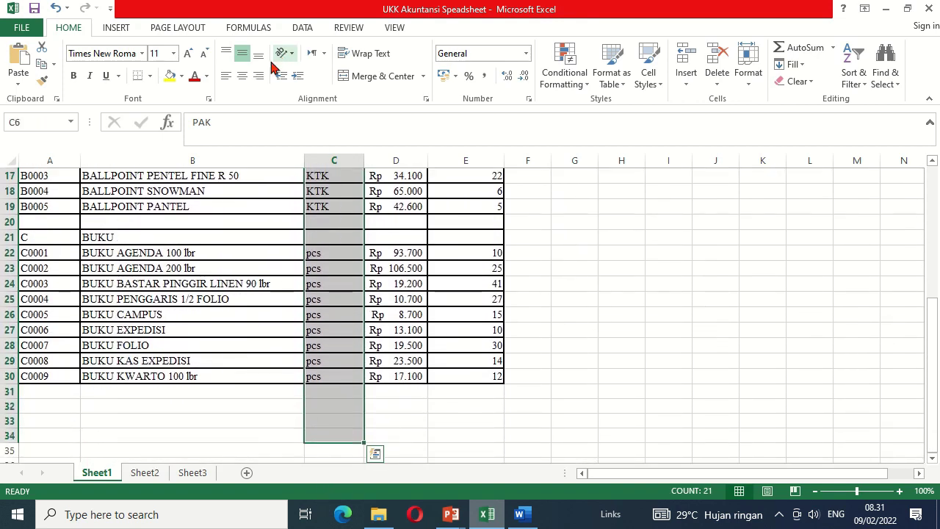
left_click(241, 75)
scroll(334, 294, "up", 5)
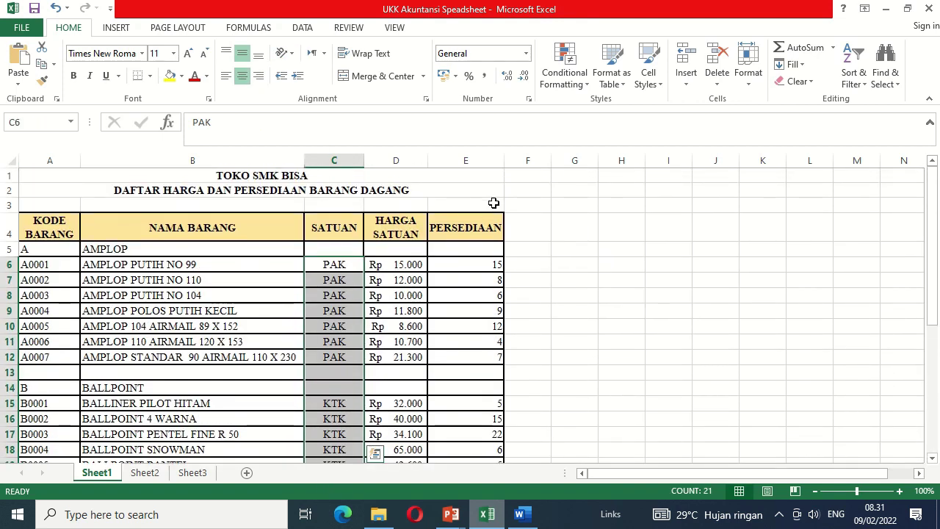
left_click(505, 203)
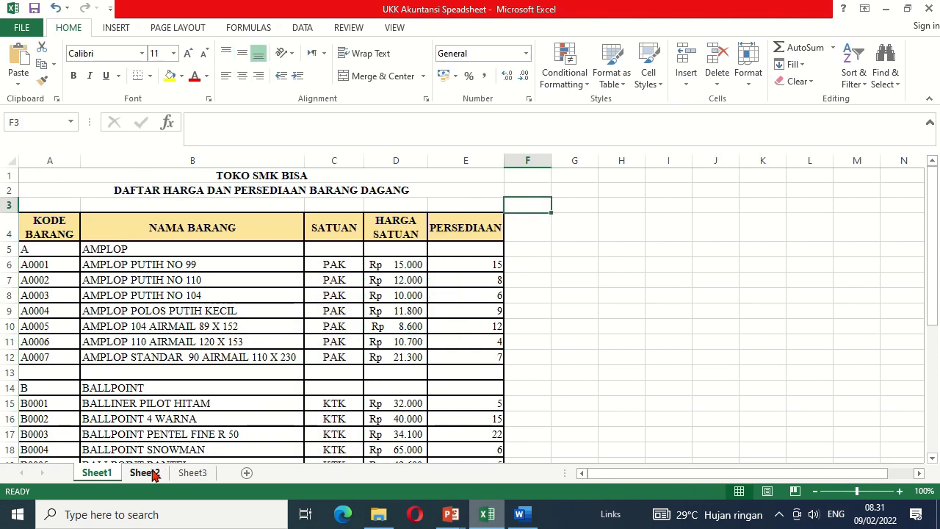
Step: Return to Sheet2, read the Pertanyaan questions and go back up to the sales table's header and first items
left_click(144, 473)
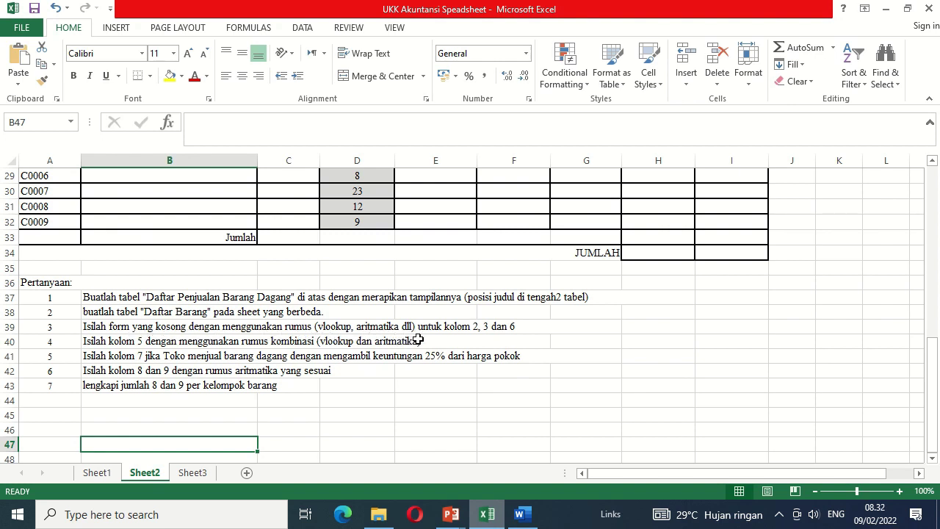
key("ctrl+z")
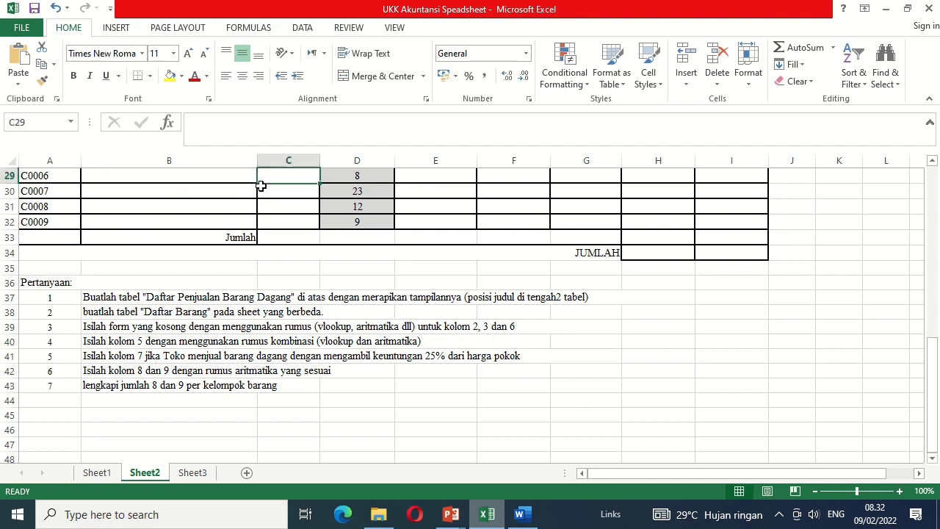
scroll(261, 185, "up", 10)
key("Down")
key("Down")
key("Down")
key("Down")
key("Down")
key("Down")
key("Down")
key("Down")
key("Down")
key("Down")
key("Down")
key("Down")
key("Down")
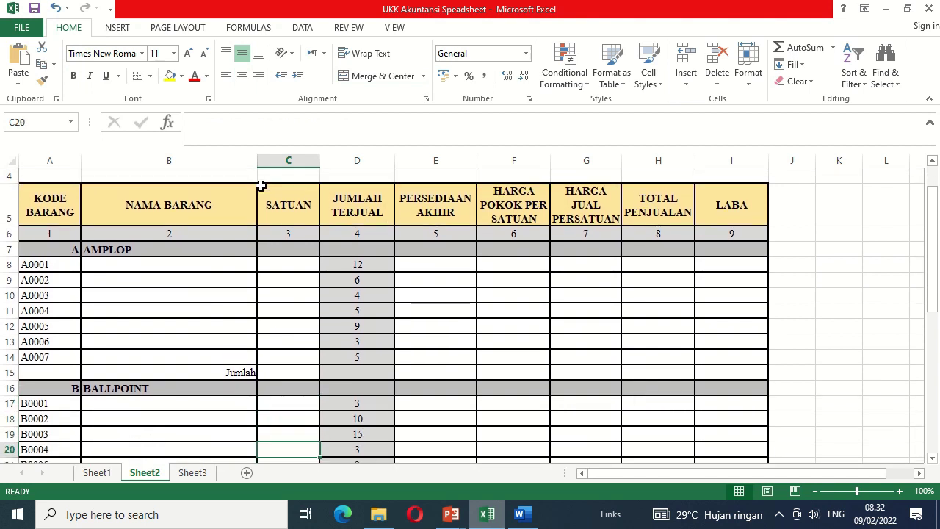
Step: Freeze the Sheet2 panes at cell B8 so the heading rows and the KODE BARANG column stay in view
left_click(124, 264)
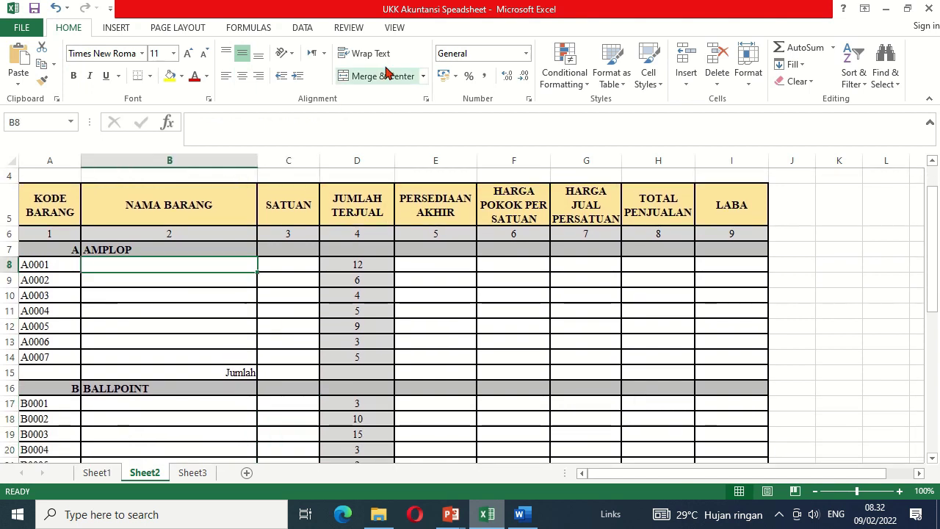
left_click(395, 29)
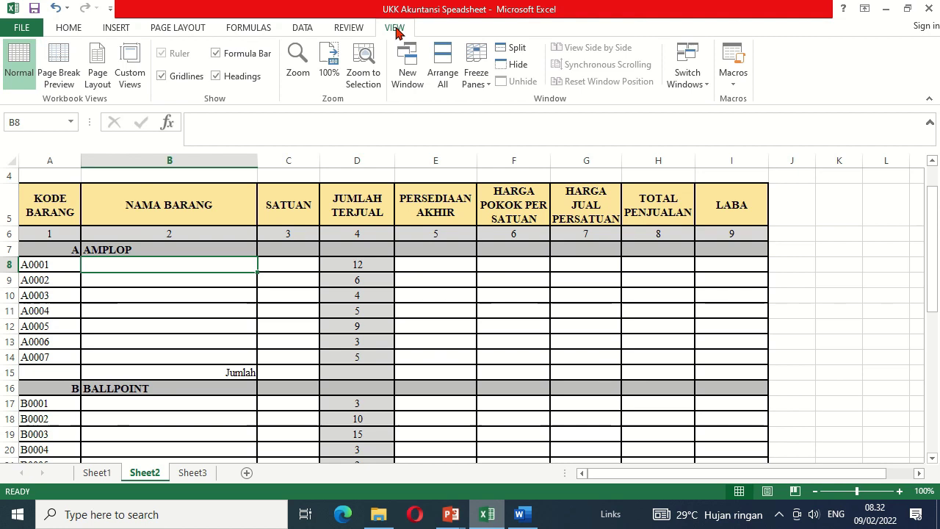
left_click(486, 82)
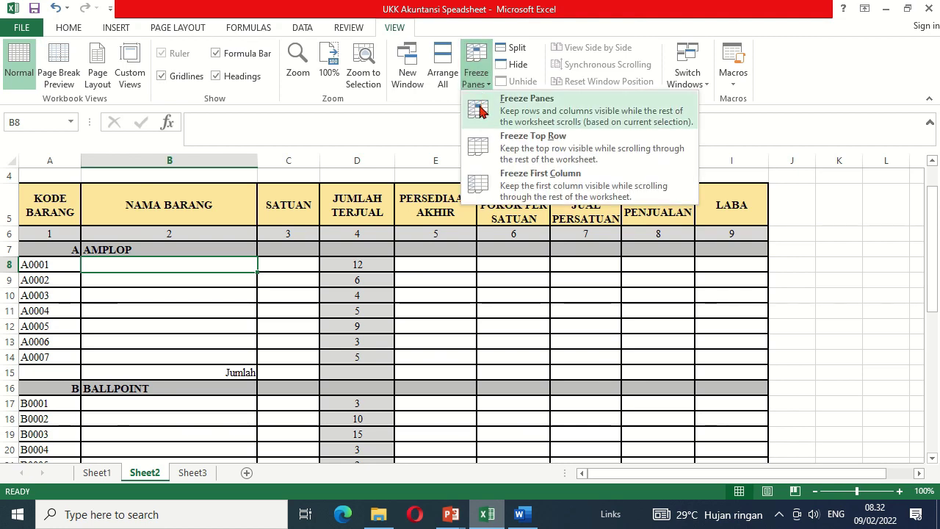
left_click(481, 110)
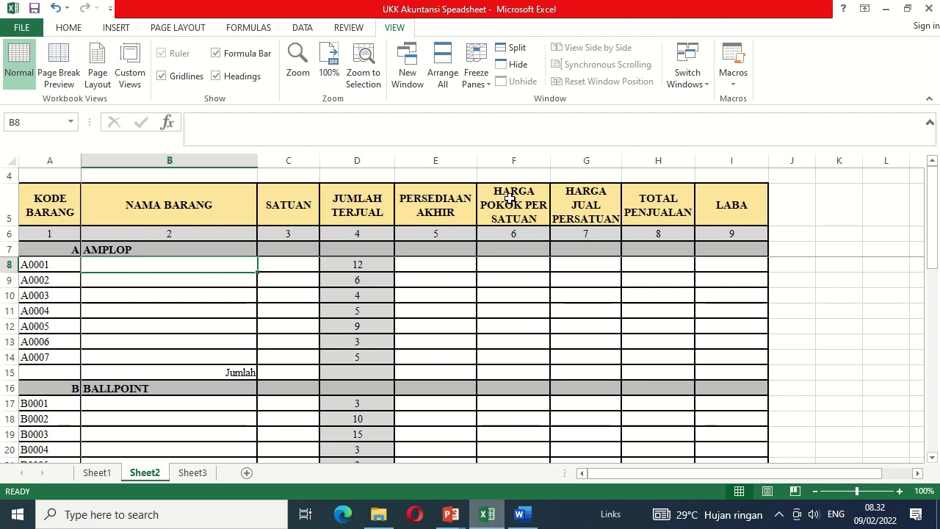
Step: Read the Pertanyaan questions below the frozen headings on Sheet2 and return to the A0001 row
key("Down")
key("Down")
key("Down")
key("Down")
key("Down")
key("Down")
key("Down")
key("Down")
key("Down")
key("Down")
key("Down")
key("Down")
key("Down")
key("Down")
key("Down")
key("Down")
key("Down")
key("Down")
key("Down")
key("Down")
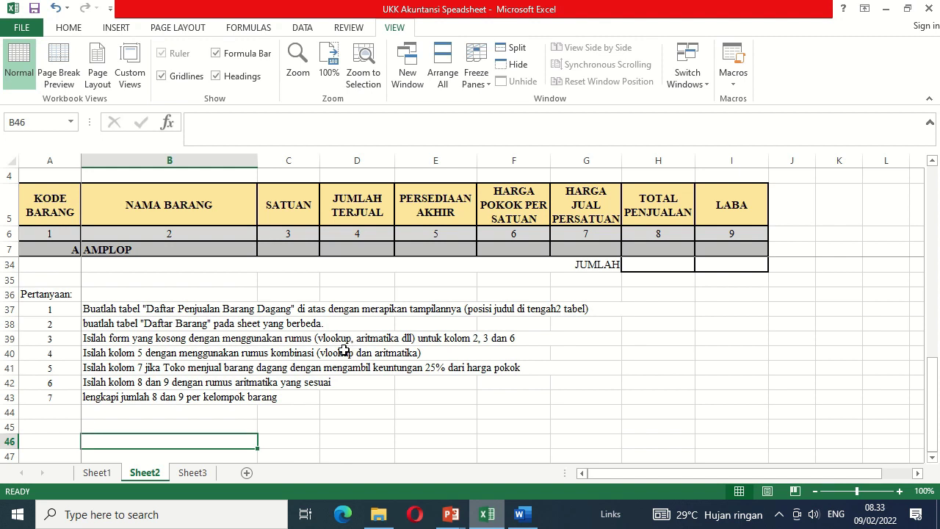
left_click(176, 244)
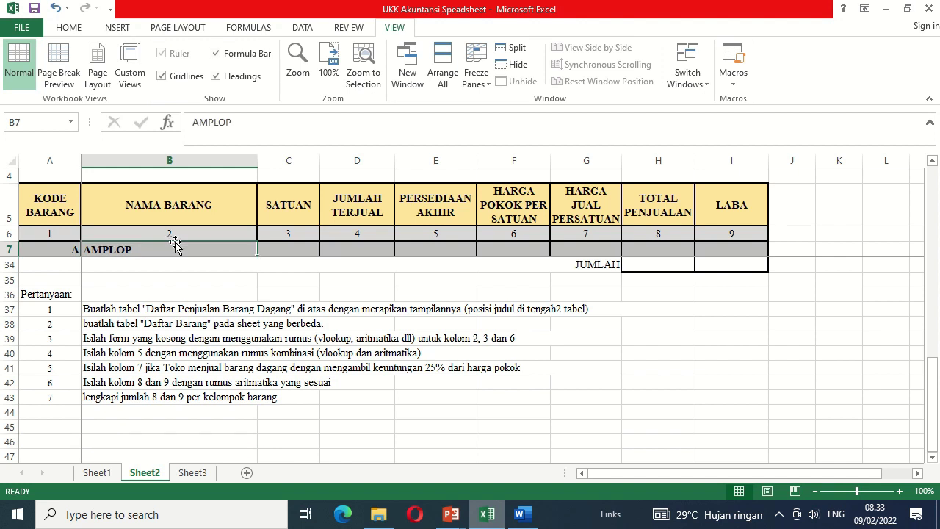
left_click(175, 239)
key("ctrl+a")
key("ctrl+shift+9")
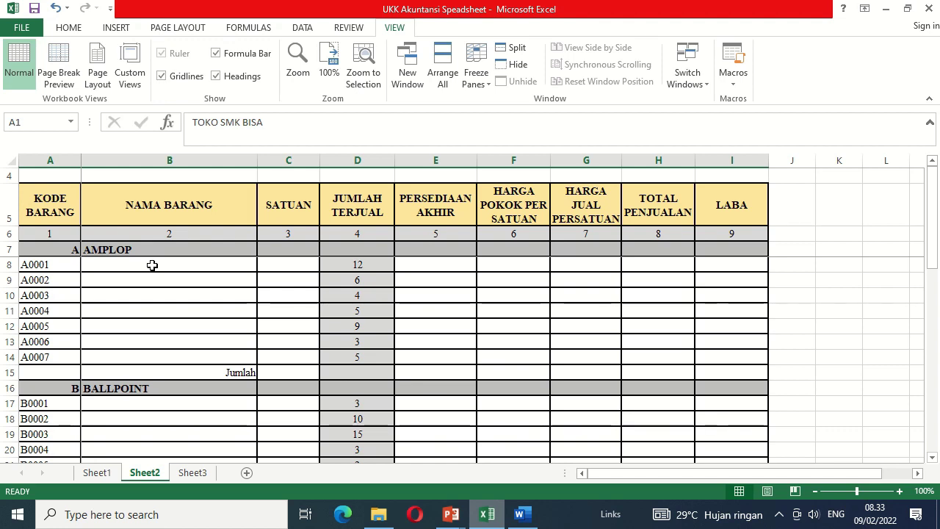
Step: Compare the item list on Sheet1 with the empty NAMA BARANG column on Sheet2, ending at cell B8
left_click(99, 473)
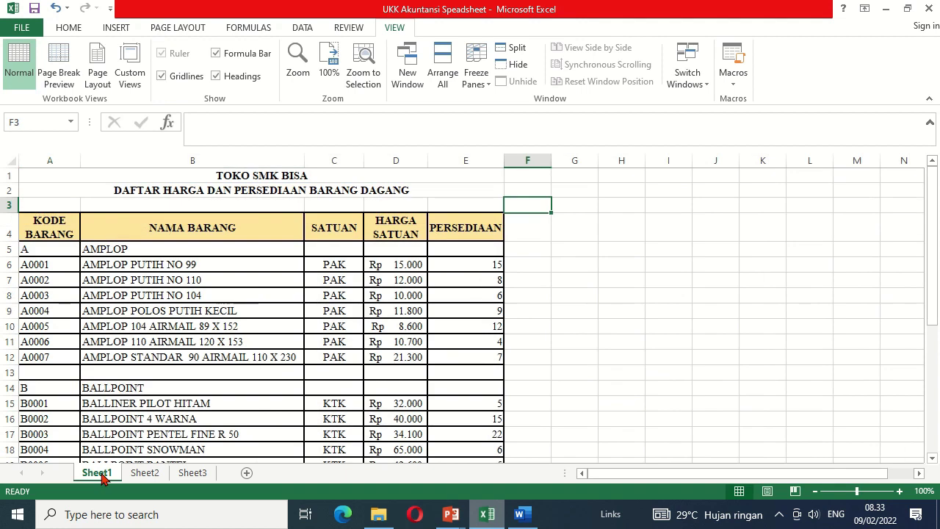
left_click(146, 474)
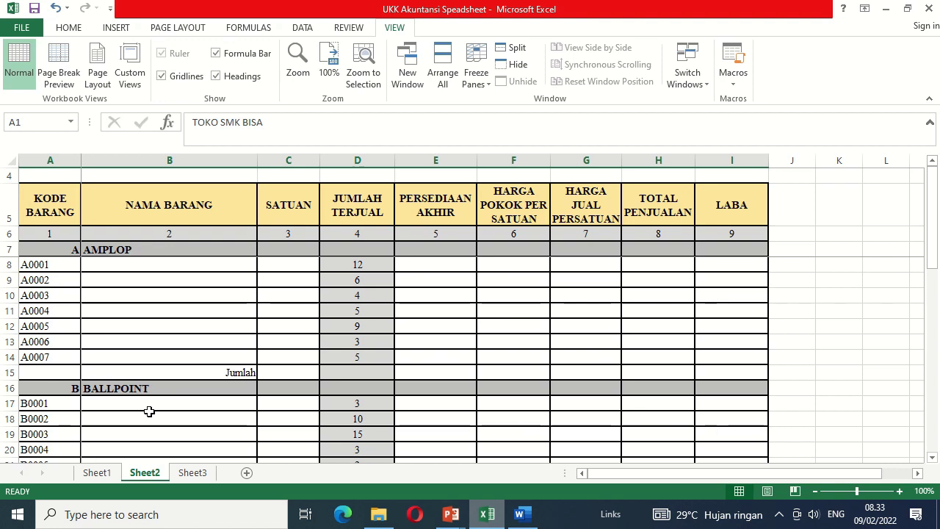
left_click(108, 474)
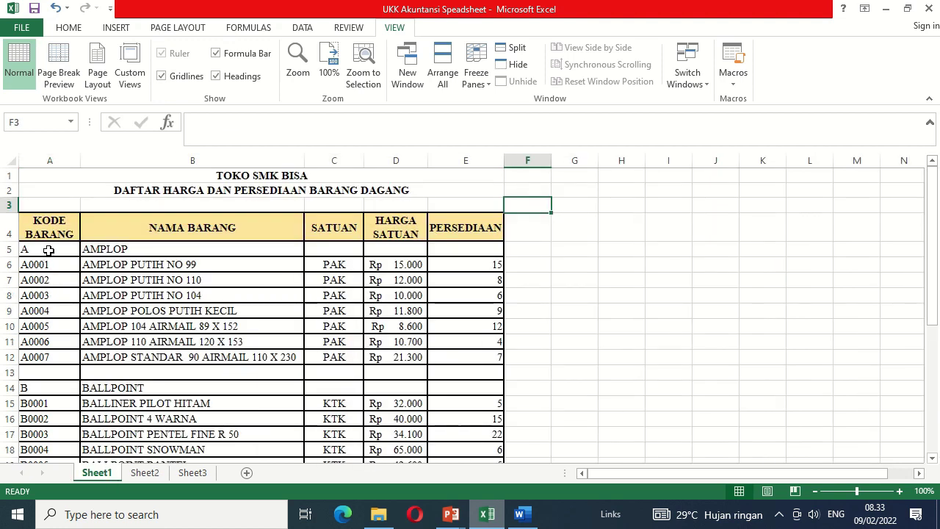
key("ctrl+Page_Down")
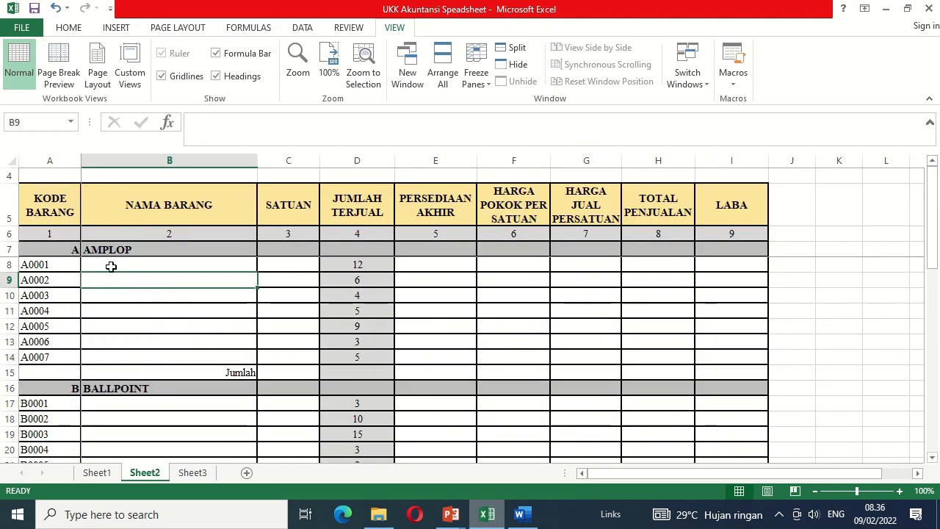
left_click(110, 267)
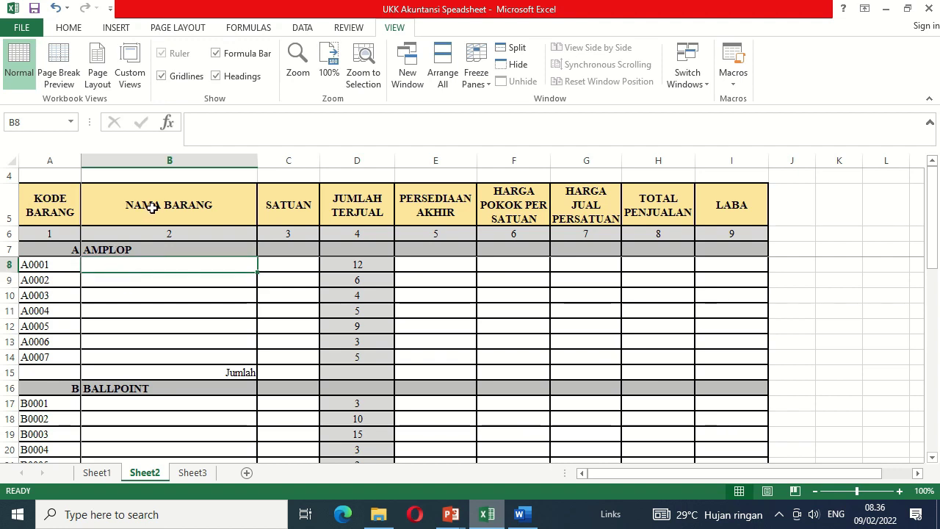
left_click(102, 474)
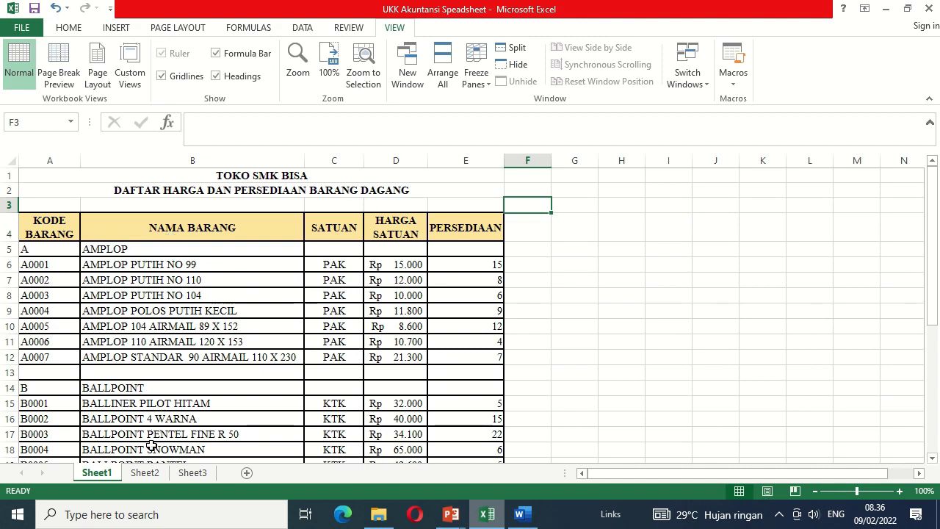
left_click(145, 474)
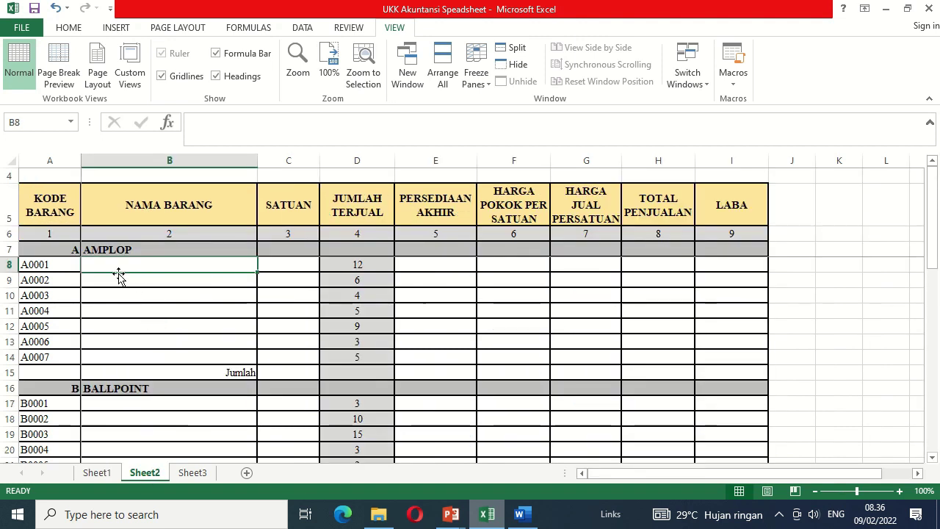
Step: Begin a VLOOKUP formula in the first NAMA BARANG cell, B8, using item code cell A8 as the lookup value
type("=")
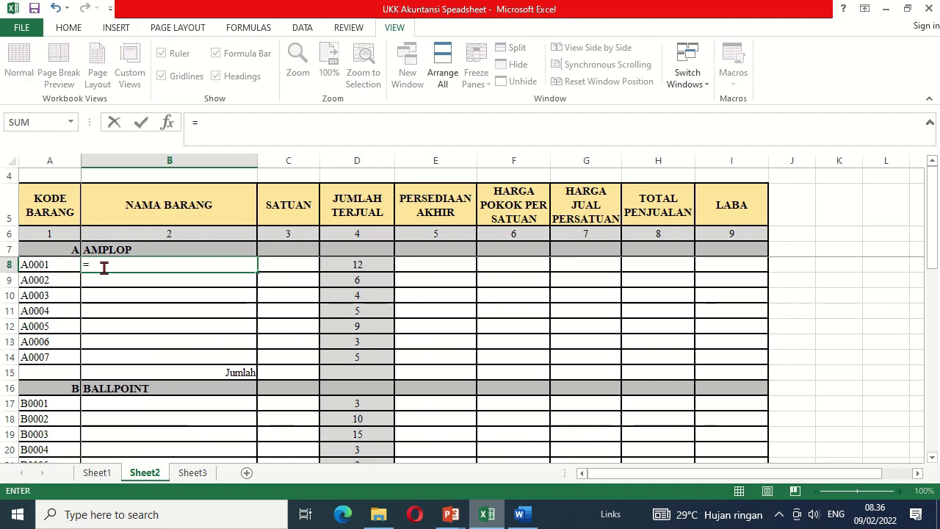
type("vlooku")
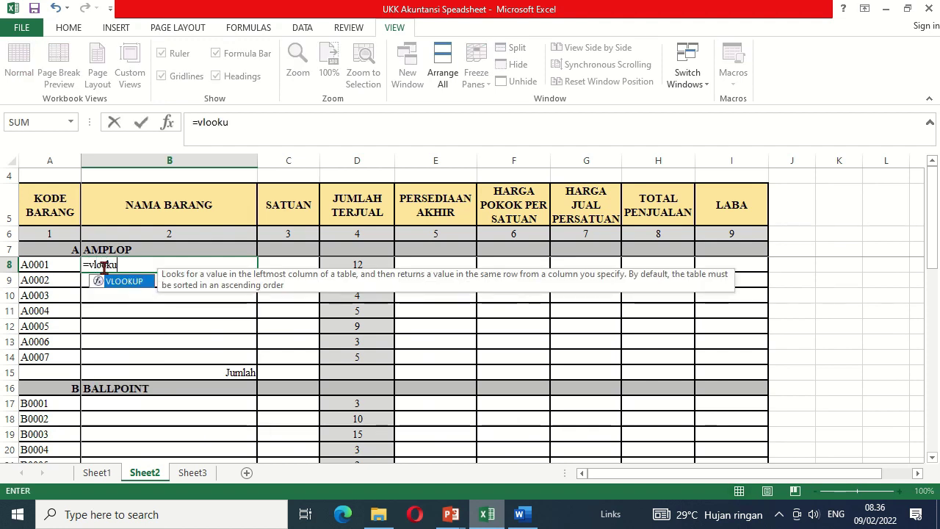
type("p(")
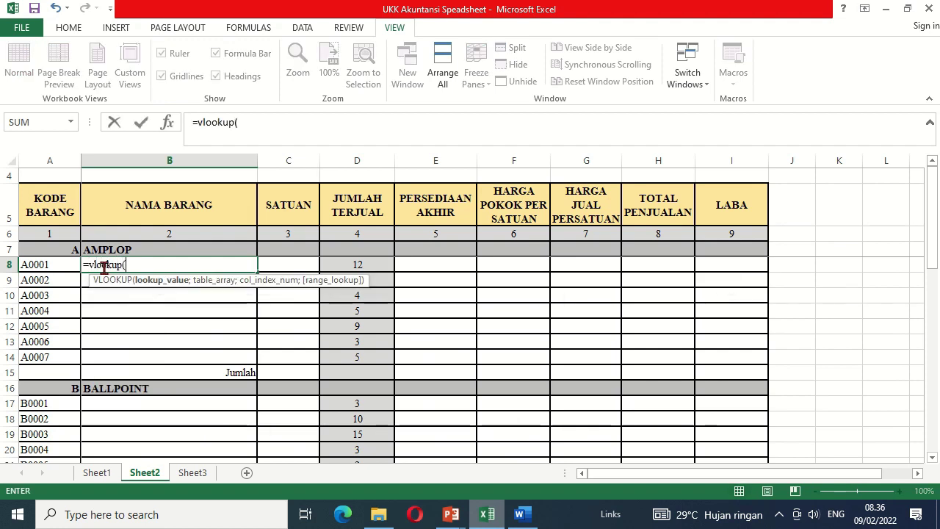
left_click(60, 265)
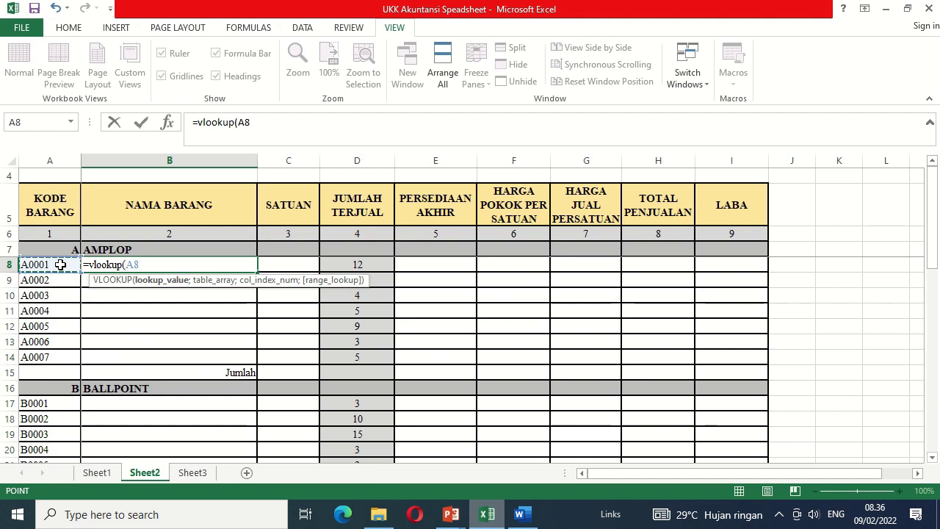
type(";")
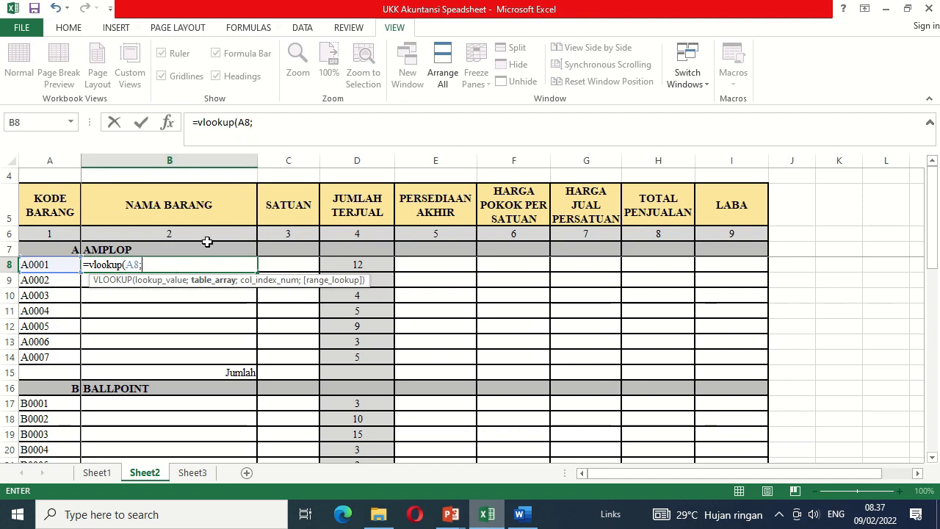
Step: Set the formula's table array to the Sheet1 price list range A5:E30 and make it absolute as $A$5:$E$30
left_click(98, 473)
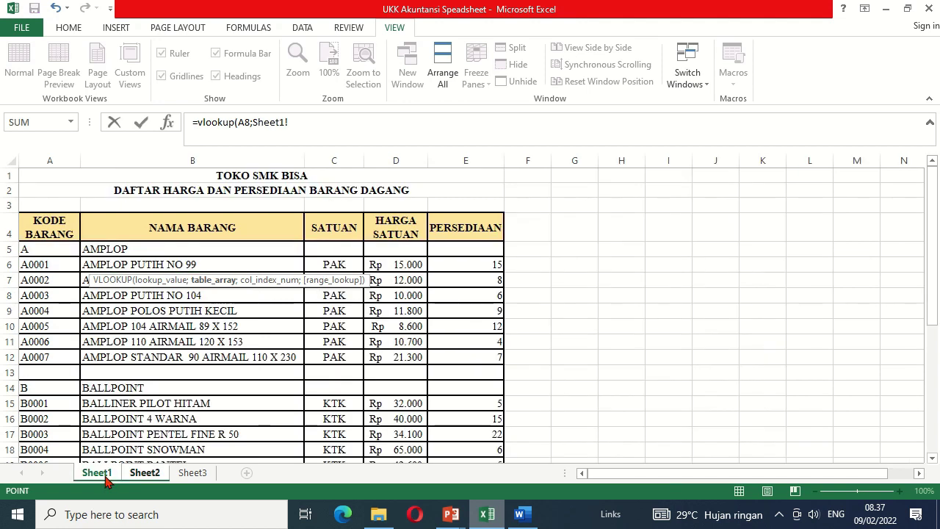
left_click(51, 250)
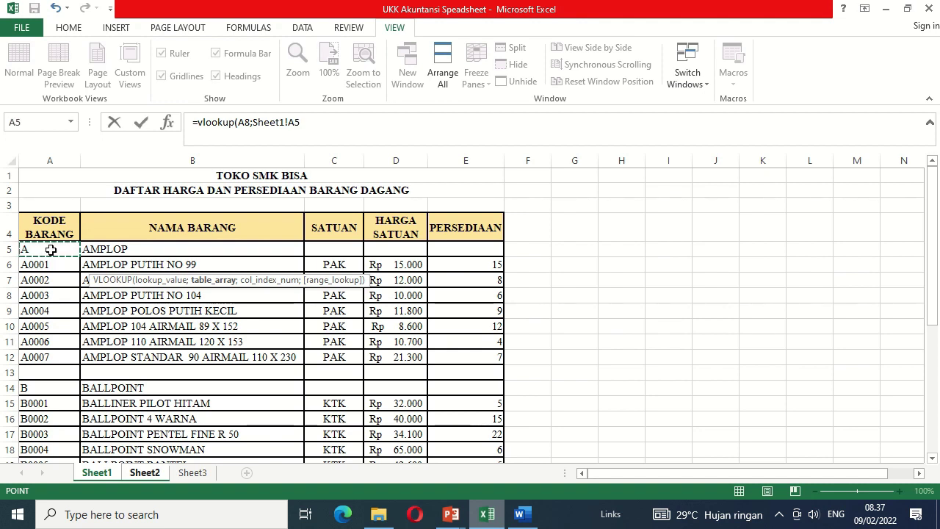
key("shift+Right")
key("shift+Right")
key("shift+Right")
key("shift+Right")
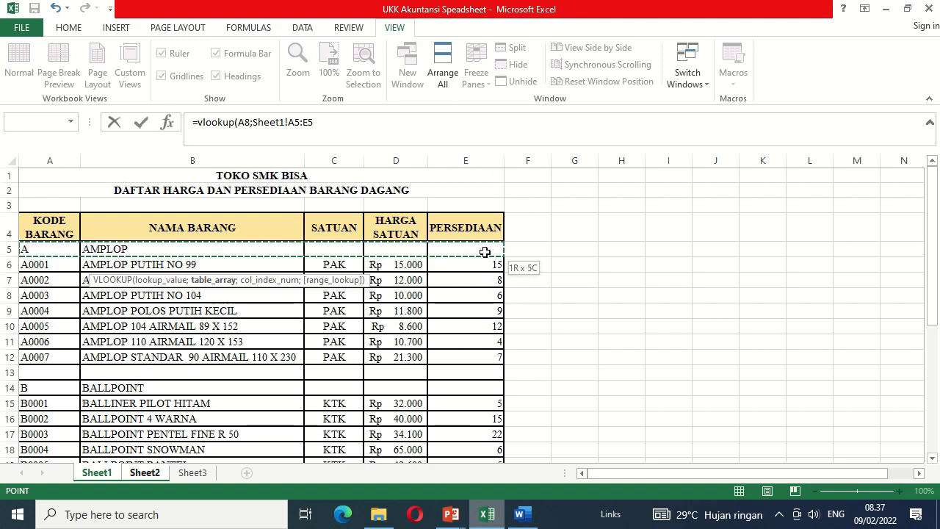
key("shift+Down")
key("shift+Down")
key("shift+Down")
key("shift+Down")
key("shift+Down")
key("shift+Down")
key("shift+Down")
key("shift+Down")
key("shift+Down")
key("shift+Down")
key("shift+Down")
key("shift+Down")
key("shift+Down")
key("shift+Down")
key("shift+Down")
key("shift+Down")
key("shift+Down")
key("shift+Down")
key("shift+Down")
key("shift+Down")
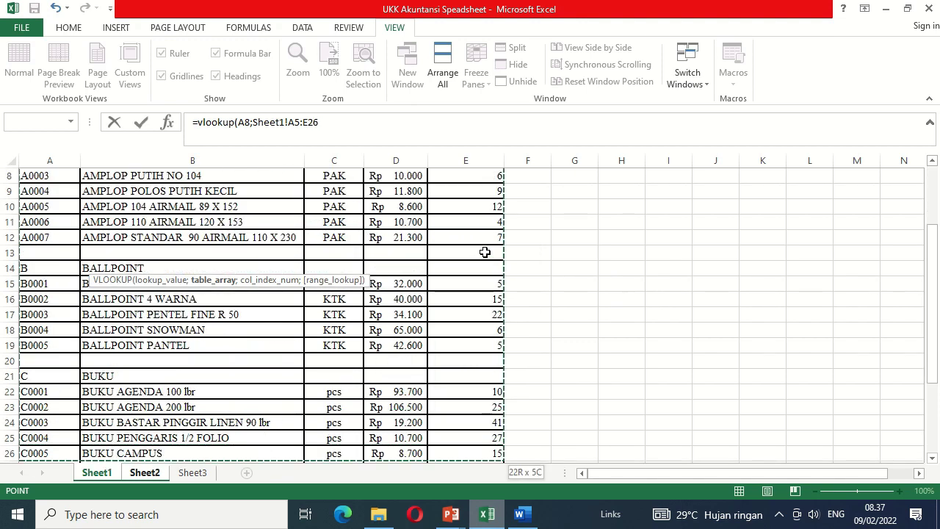
key("shift+Up")
key("shift+Up")
key("shift+Up")
key("shift+Up")
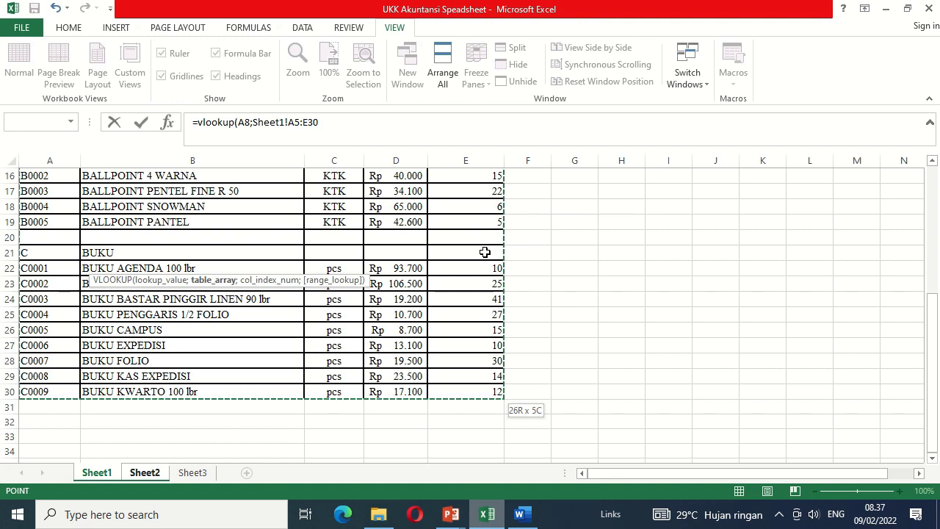
key("F4")
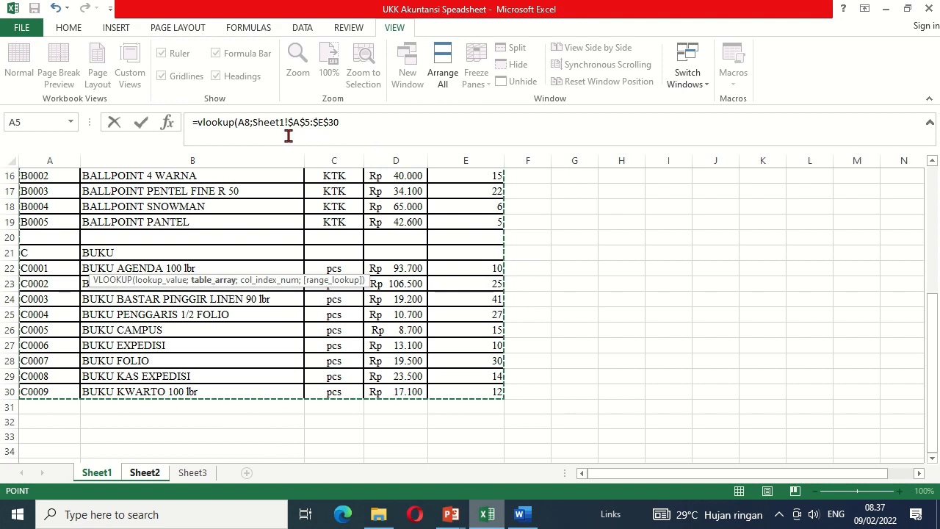
Step: Complete the B8 lookup formula with column index 2 so it returns the item name
left_click(346, 122)
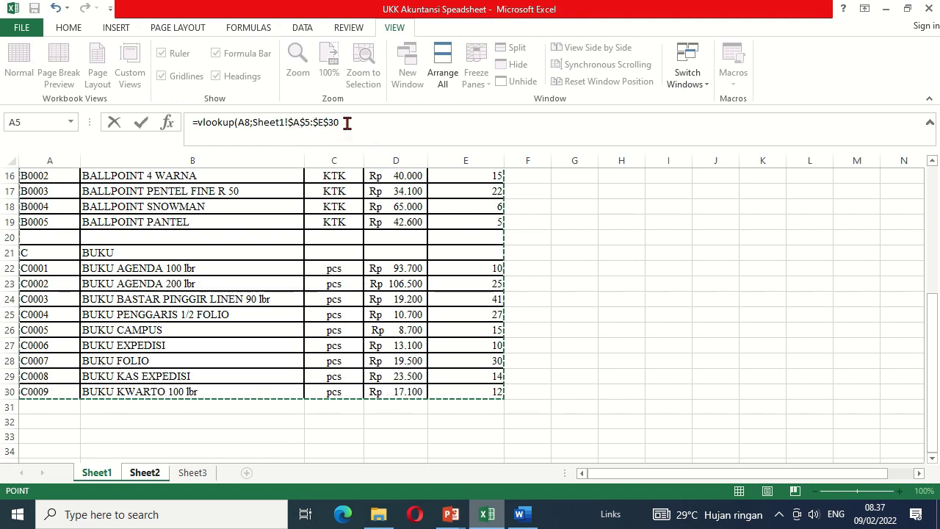
type(";")
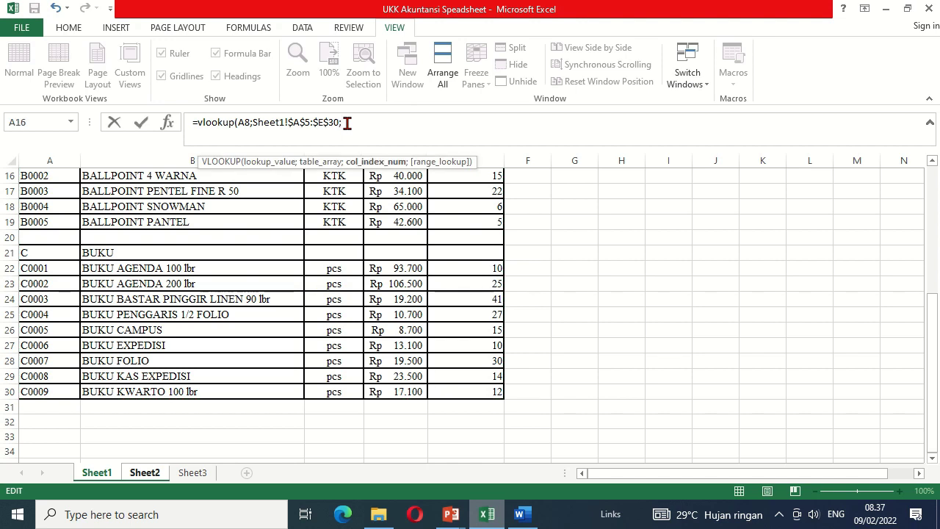
left_click_drag(931, 310, 930, 176)
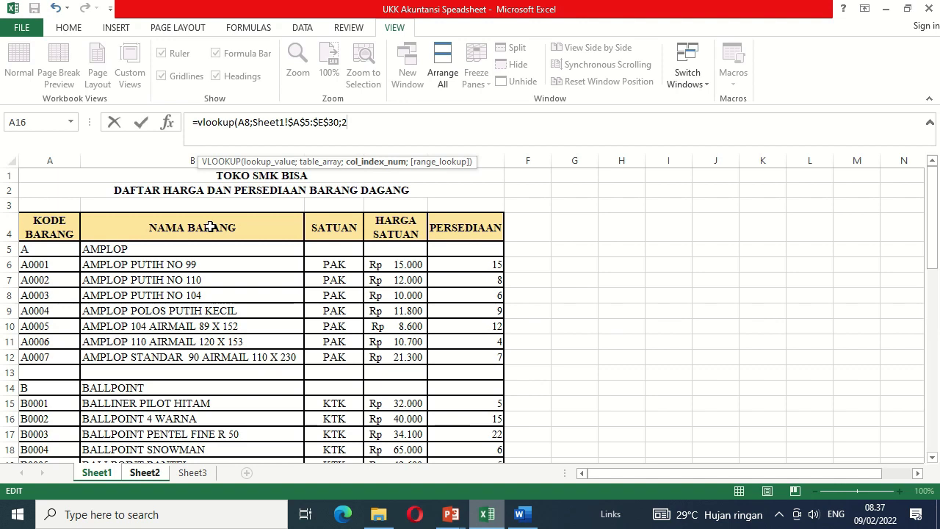
key("Return")
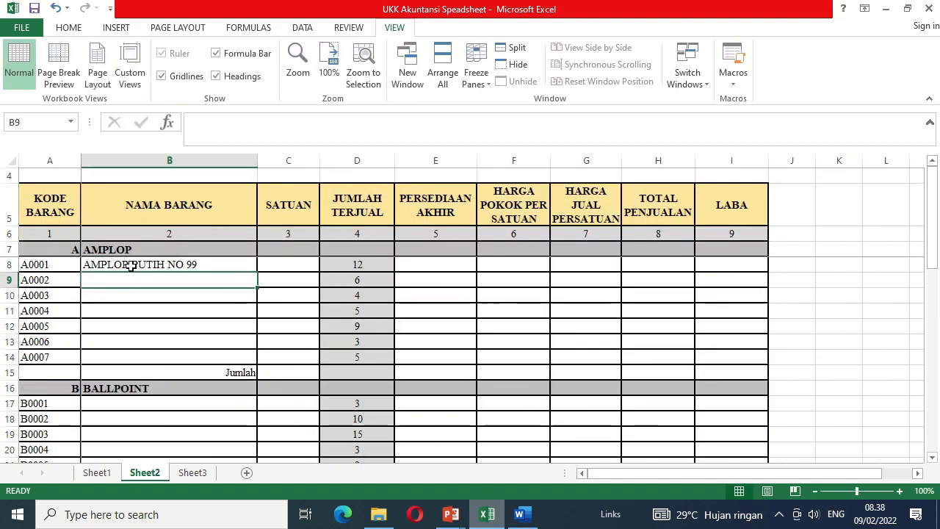
Step: Fill the VLOOKUP formula from B8 across into the SATUAN cell C8
left_click(164, 266)
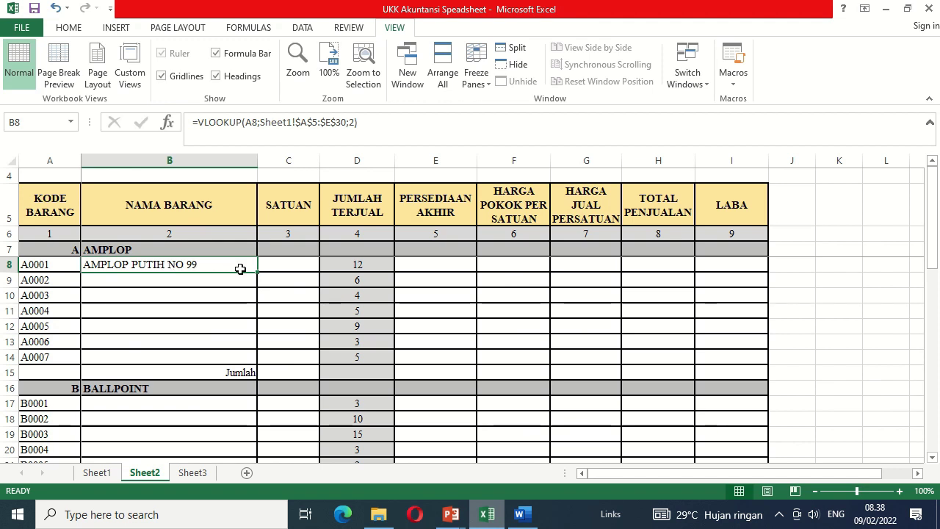
left_click(281, 271)
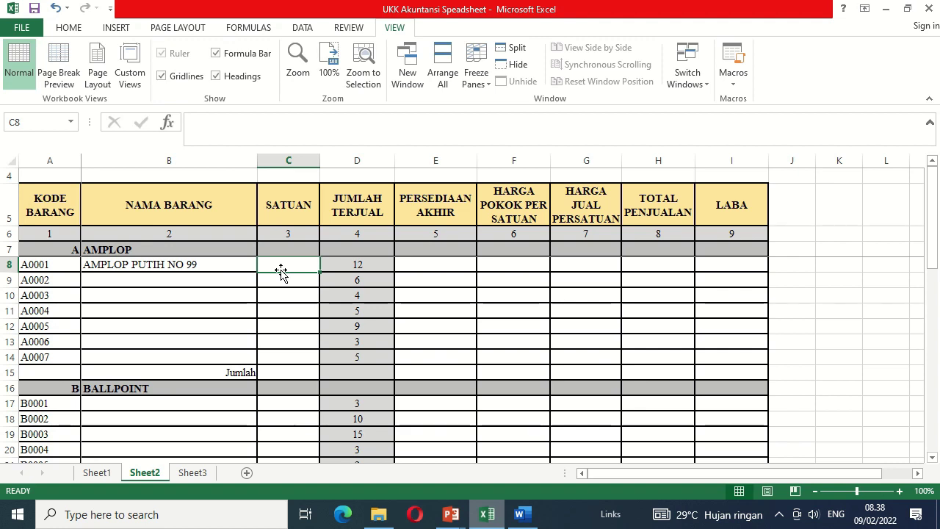
left_click(110, 474)
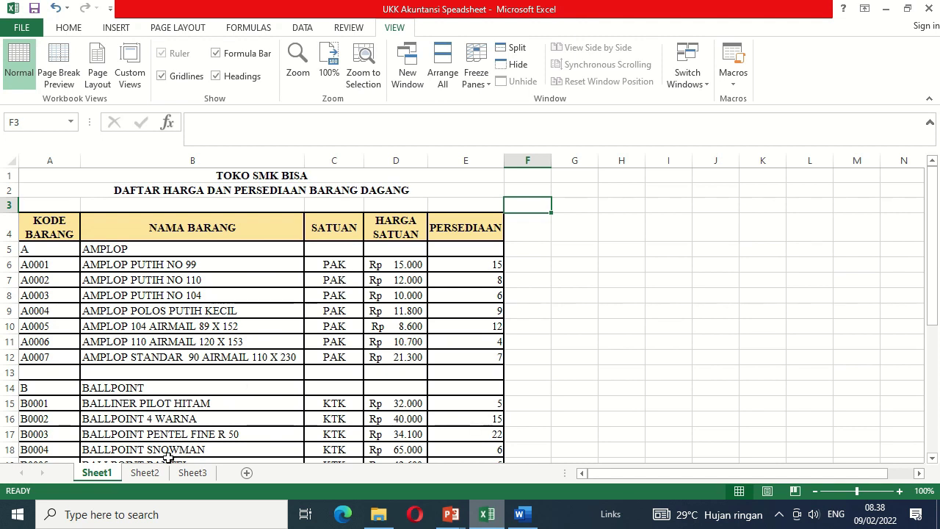
left_click(146, 474)
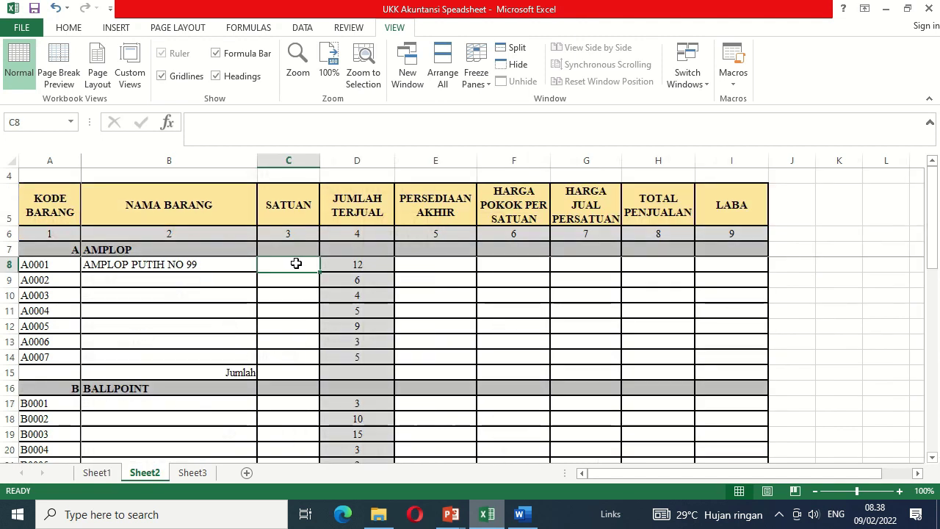
left_click(226, 266)
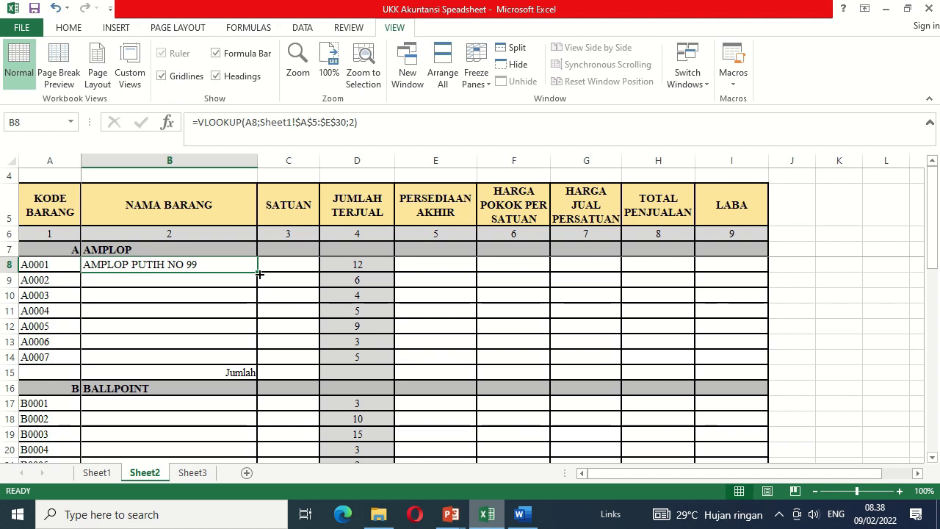
left_click_drag(259, 273, 314, 275)
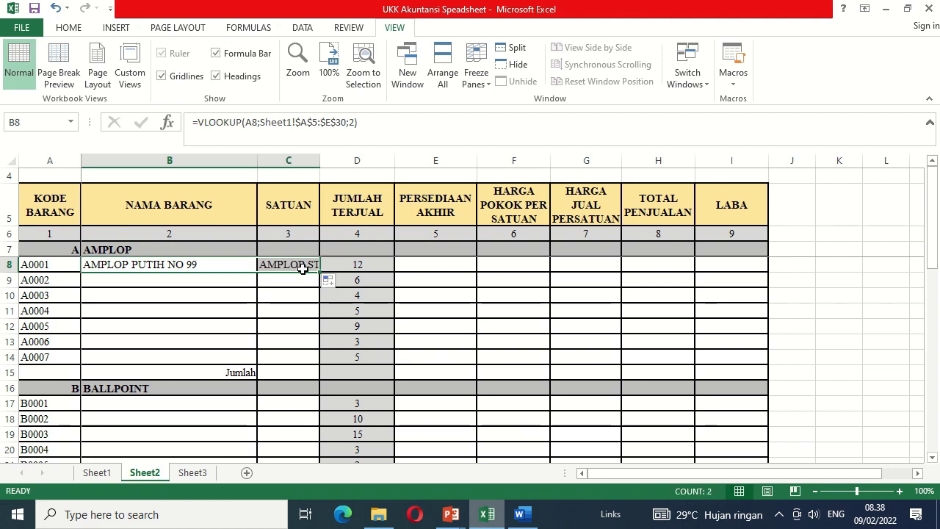
left_click(298, 267)
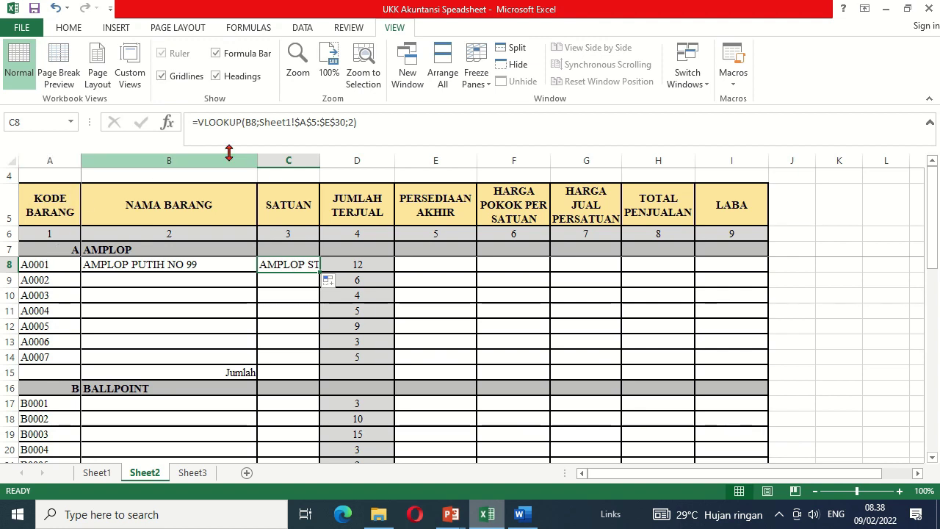
Step: Change the lookup value of the C8 formula to A8 and check the SATUAN column's position on Sheet1
left_click(251, 122)
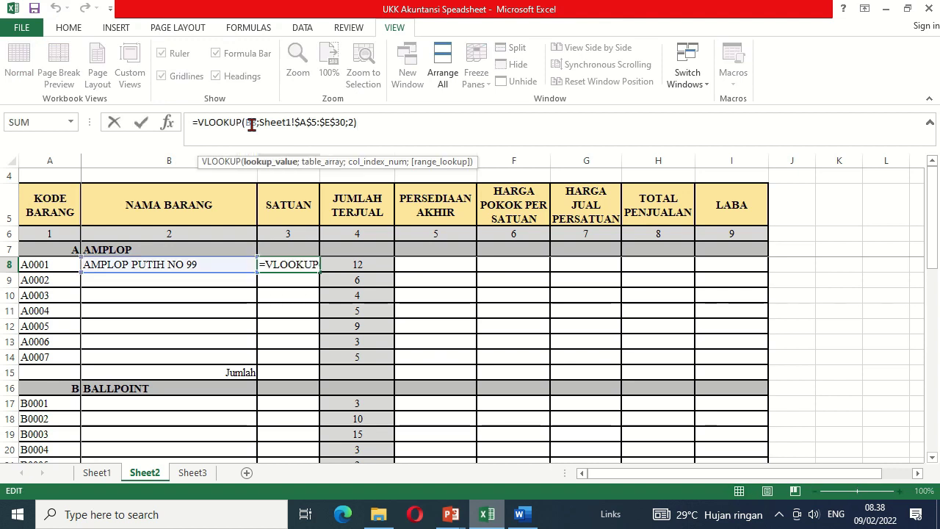
type("a8")
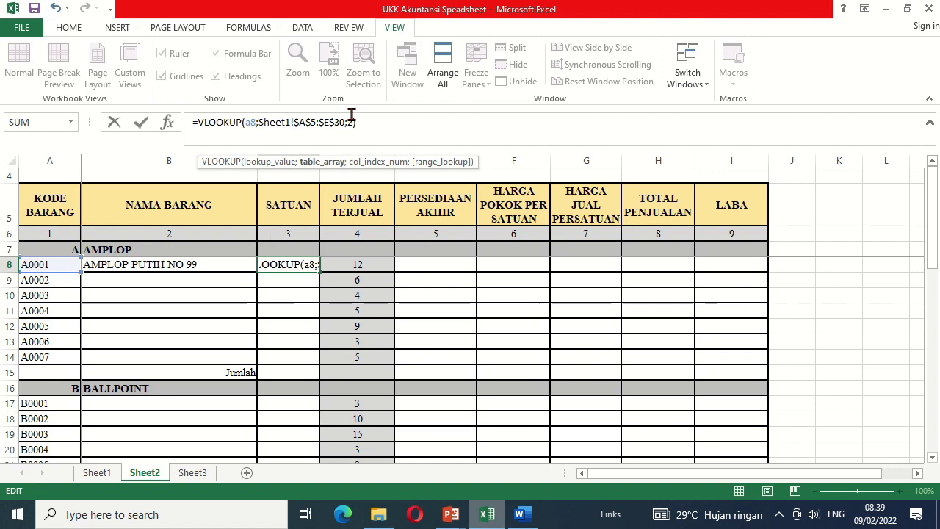
left_click(352, 121)
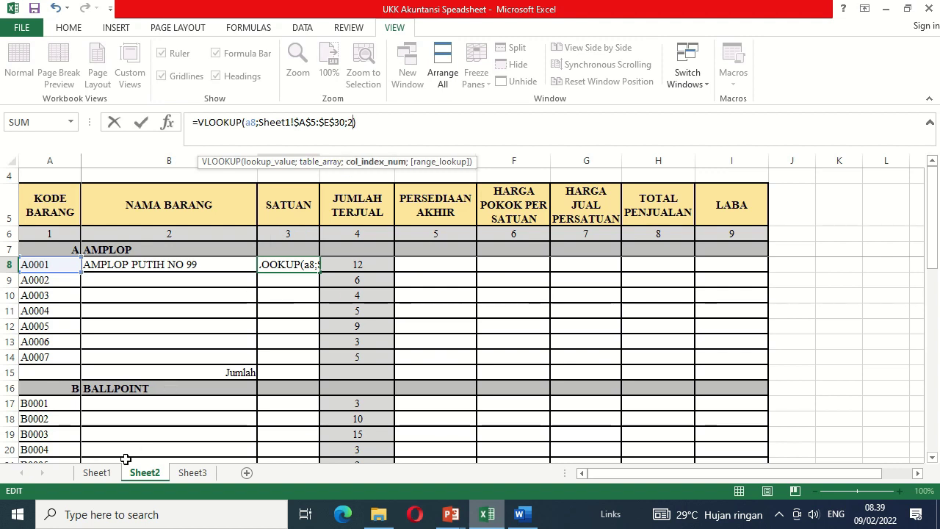
left_click(96, 472)
key("Escape")
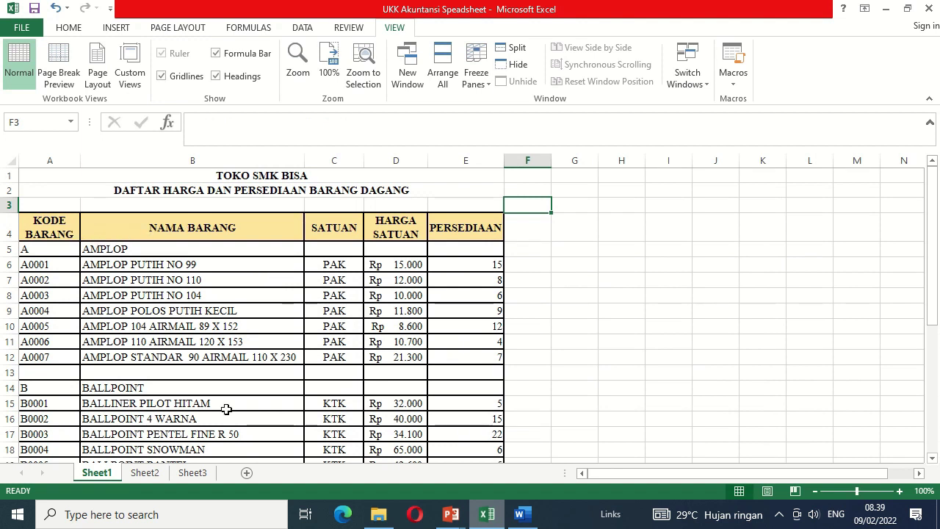
left_click(150, 474)
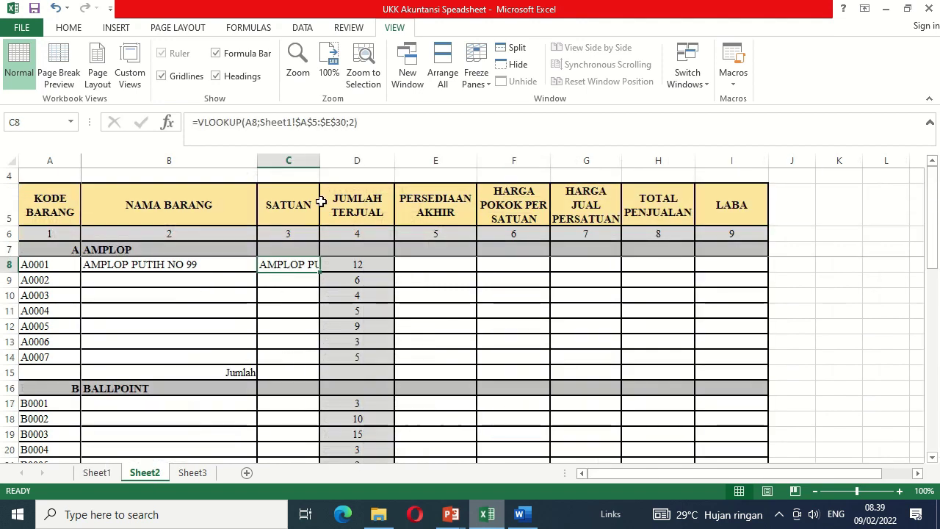
Step: Set the column index of the VLOOKUP formula in C8 to 3 so it returns the unit
left_click(351, 124)
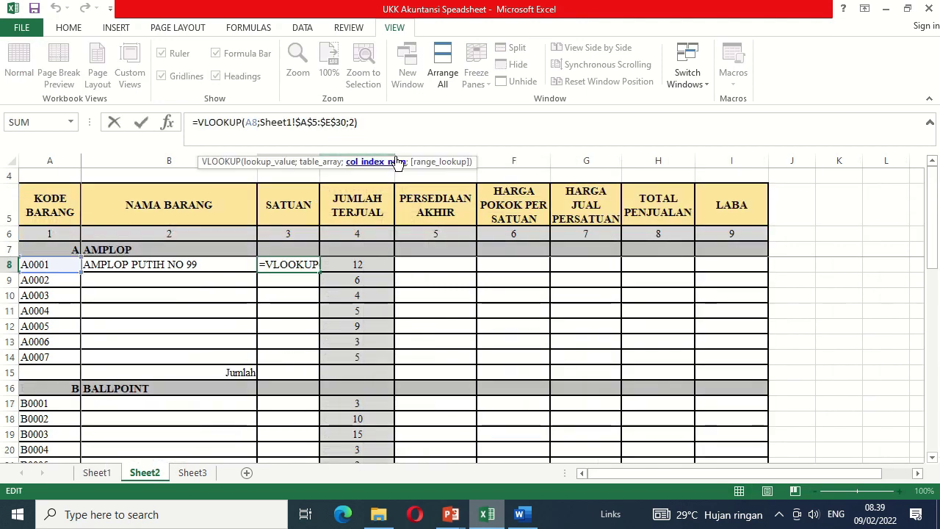
key("BackSpace")
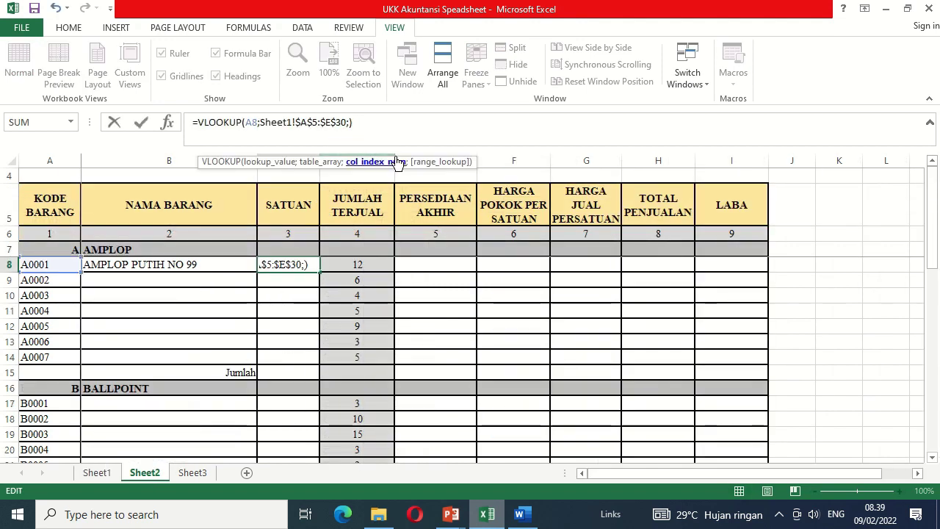
type("3")
key("Return")
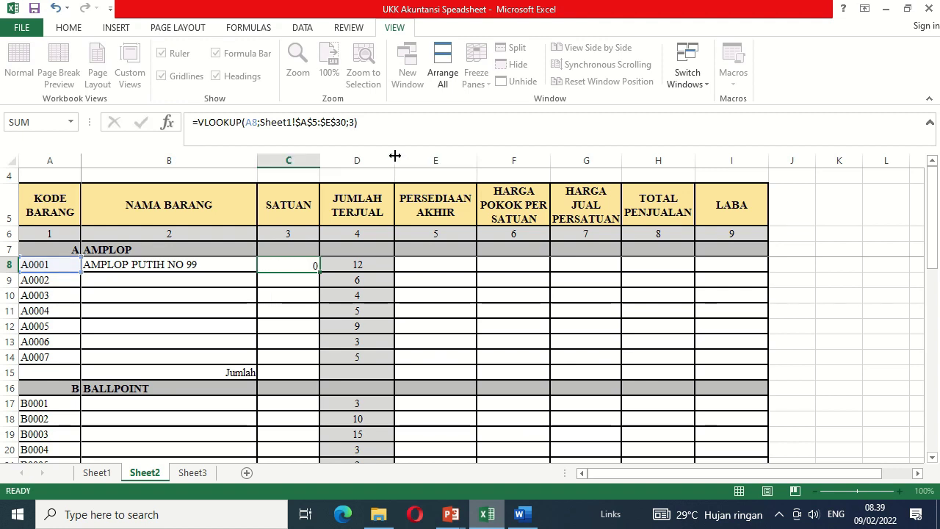
Step: Center the unit text horizontally in SATUAN cell C8
left_click(285, 265)
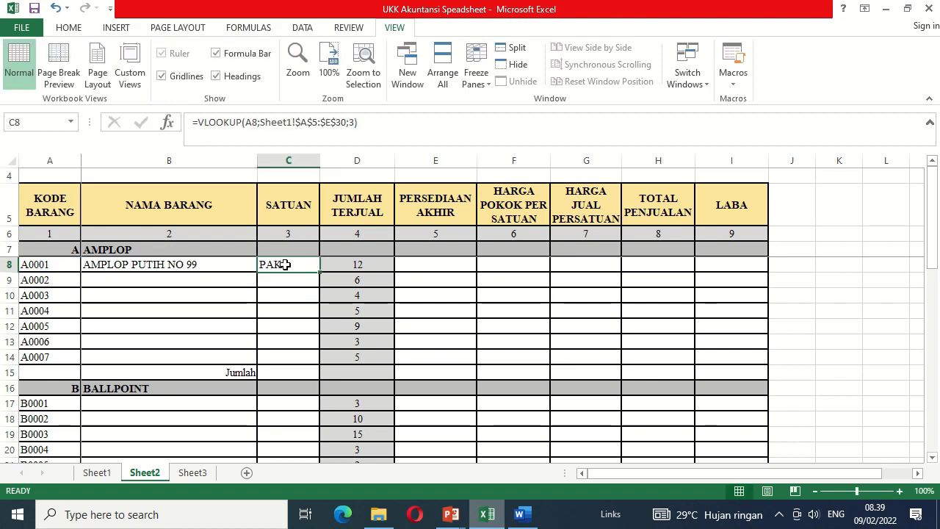
left_click(76, 29)
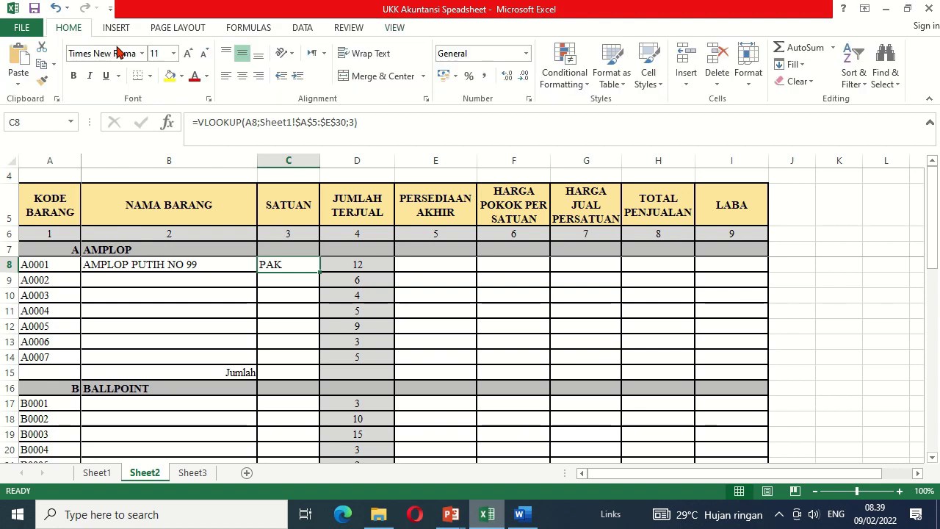
left_click(243, 76)
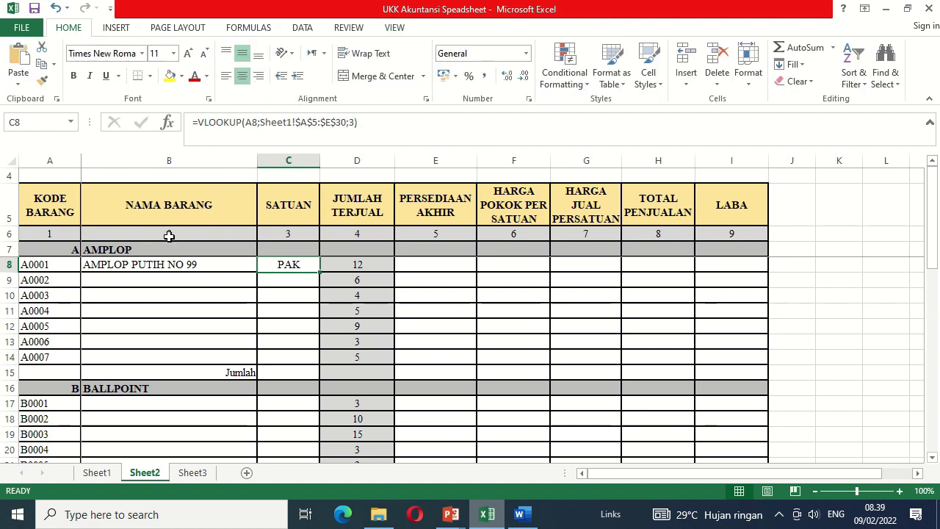
Step: Copy the VLOOKUP formulas in B8:C8 into rows 9 to 14 of the AMPLOP group
left_click(133, 263)
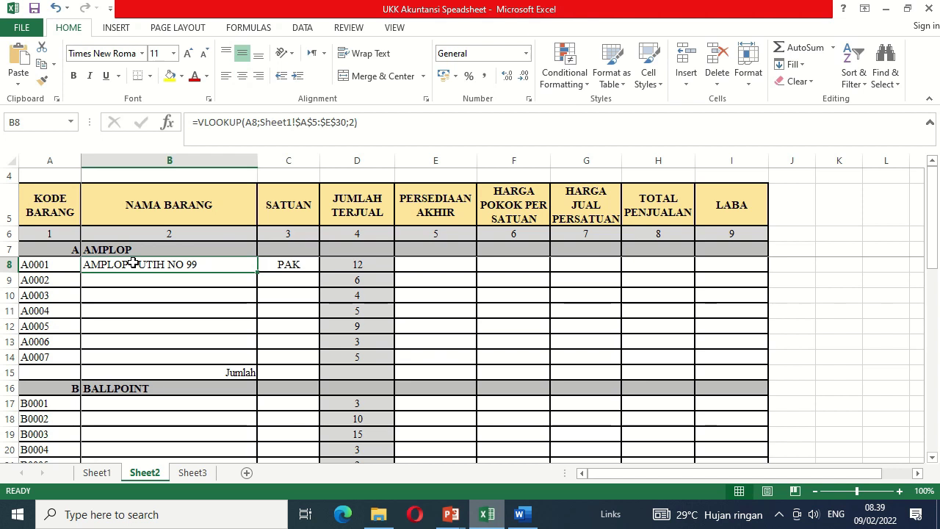
key("shift+Right")
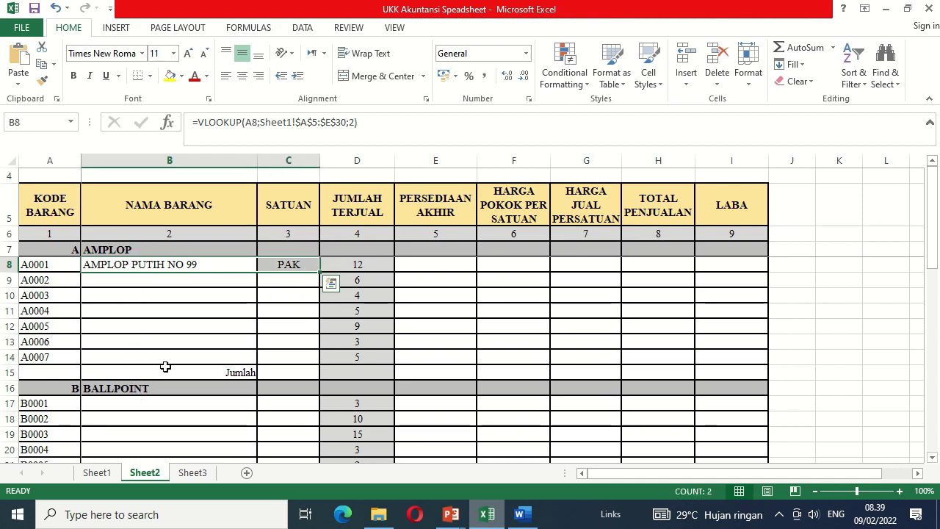
left_click(207, 268)
left_click_drag(228, 266, 269, 265)
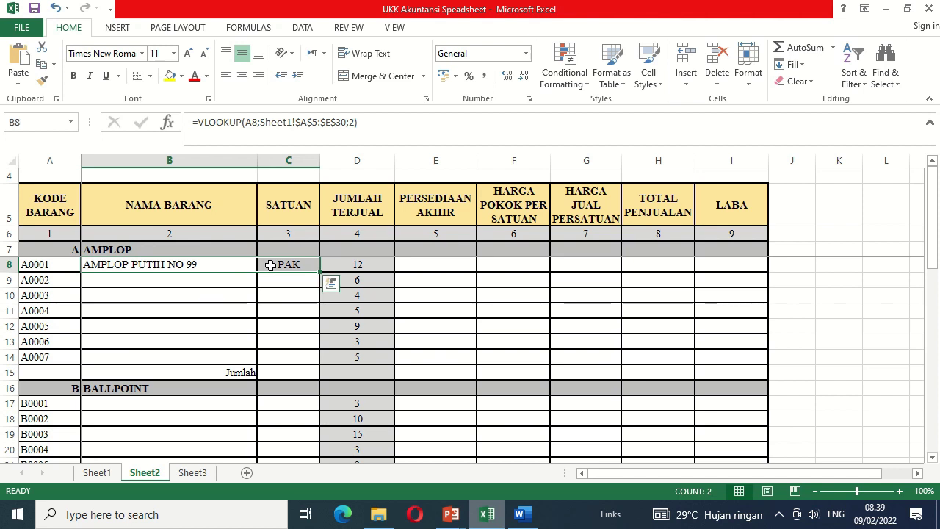
left_click(41, 66)
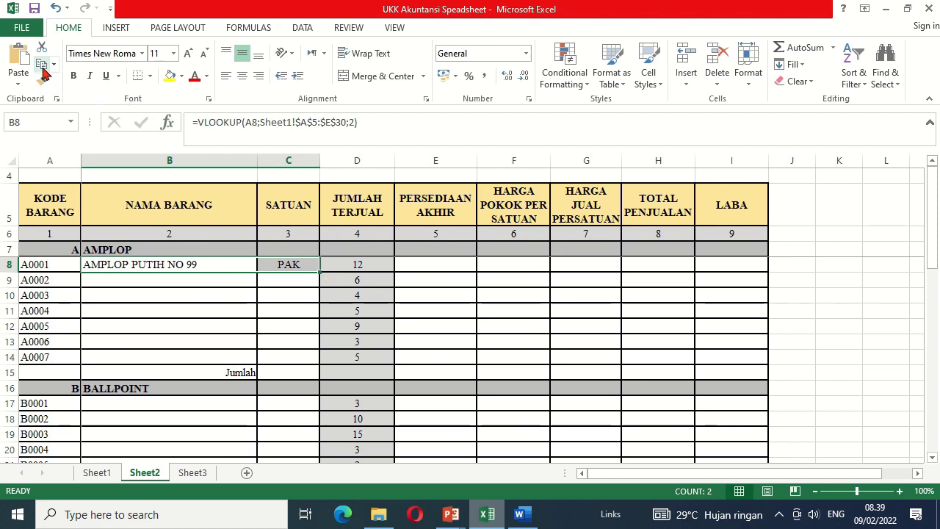
left_click(168, 282)
key("shift+Down")
key("shift+Down")
key("shift+Down")
key("shift+Down")
key("shift+Down")
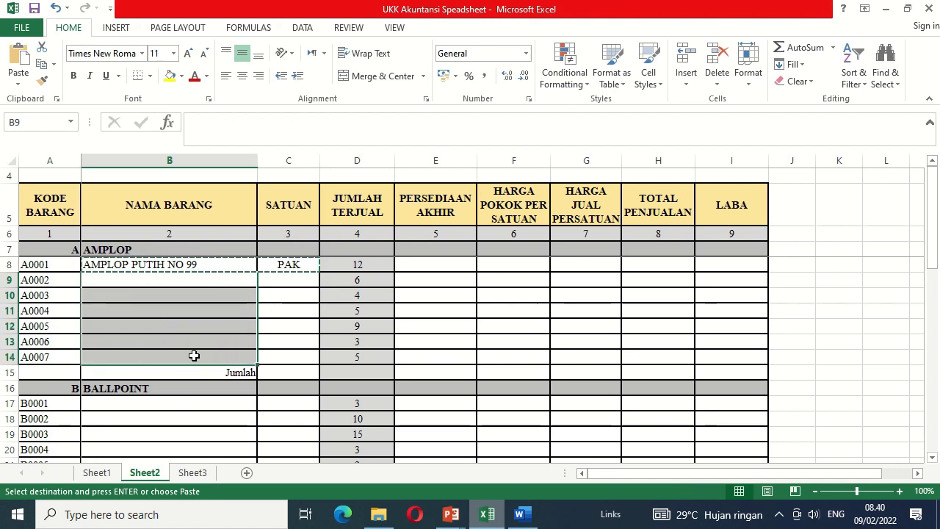
left_click(19, 67)
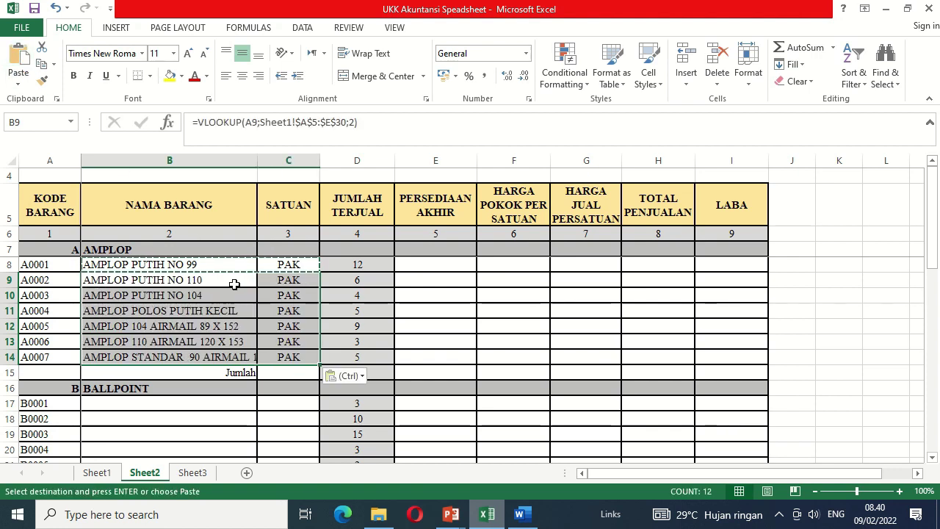
Step: Paste the copied name and unit formulas into rows 17 to 21 of the BALLPOINT group
left_click(168, 404)
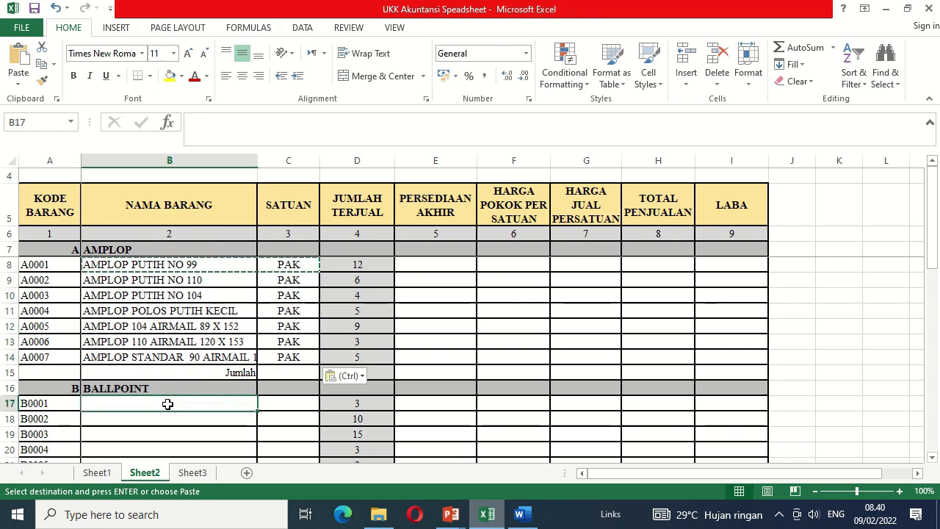
left_click_drag(164, 412, 164, 408)
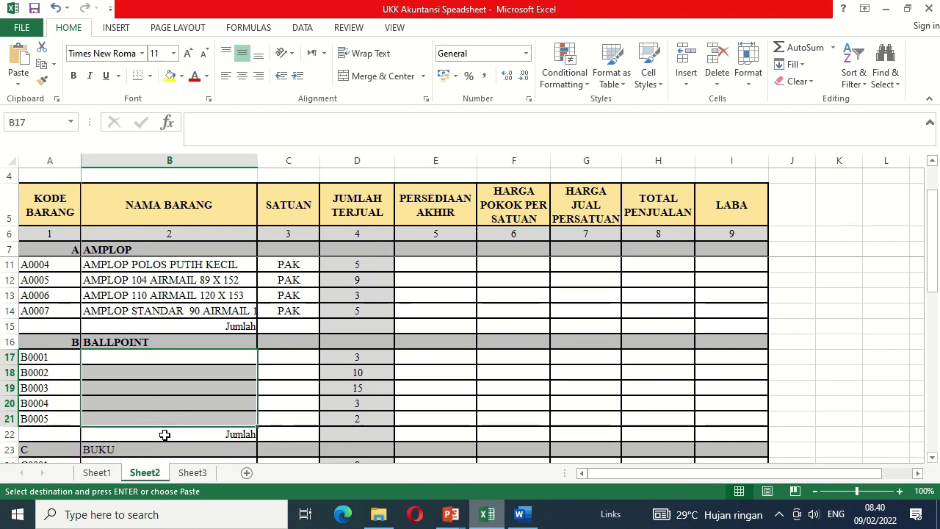
left_click(17, 59)
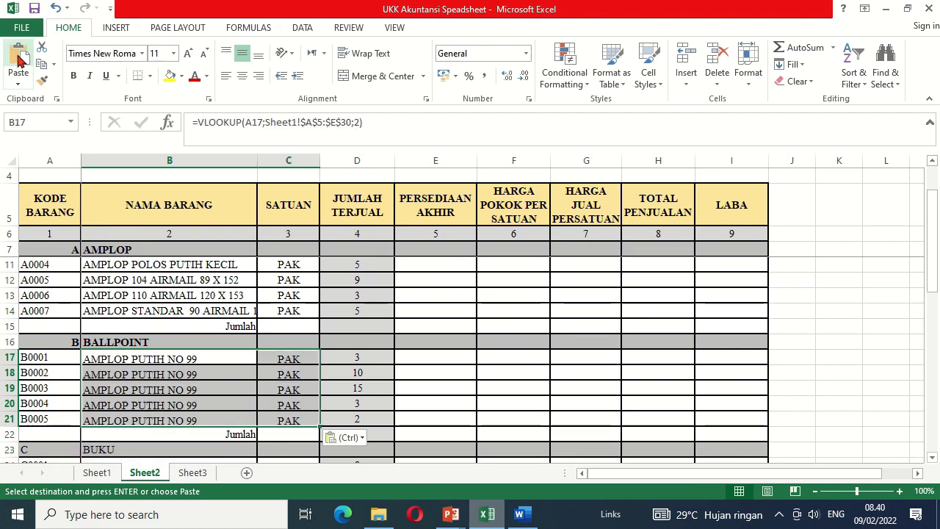
Step: Paste the copied name and unit formulas into rows 24 to 32 of the BUKU group
left_click(171, 434)
key("Down")
key("Down")
key("Down")
key("Down")
key("Down")
scroll(170, 438, "down", 1)
key("Up")
key("Up")
key("Up")
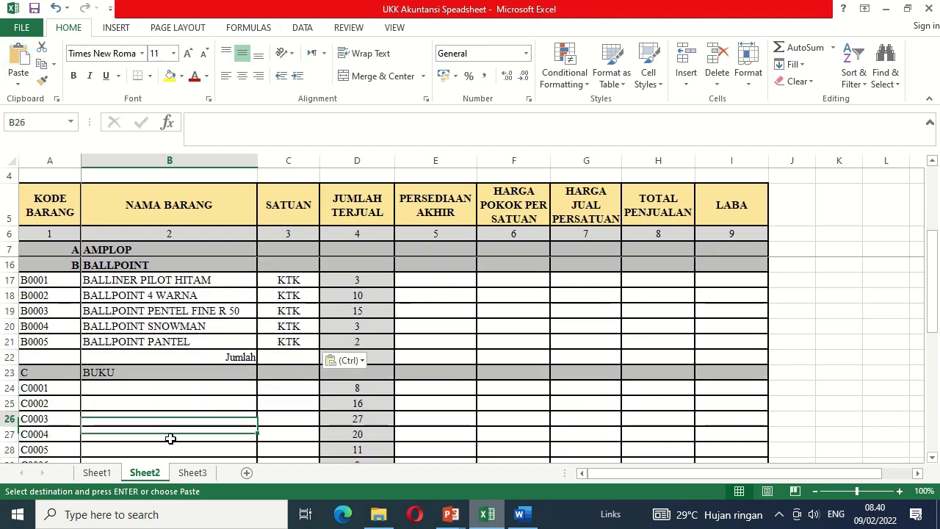
key("shift+Down")
key("shift+Down")
key("shift+Down")
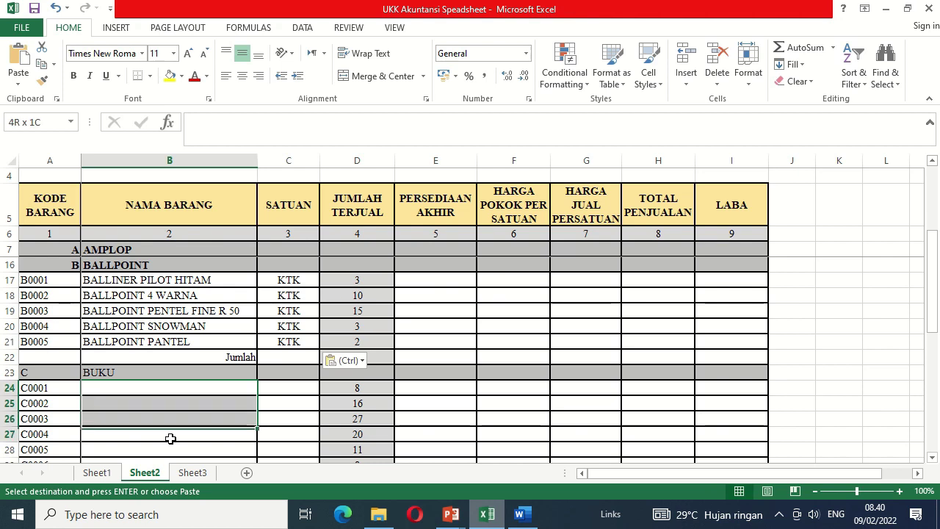
scroll(169, 438, "down", 2)
left_click(157, 294)
key("shift+Down")
key("shift+Down")
key("shift+Down")
key("shift+Down")
key("shift+Down")
key("shift+Down")
key("shift+Down")
key("shift+Down")
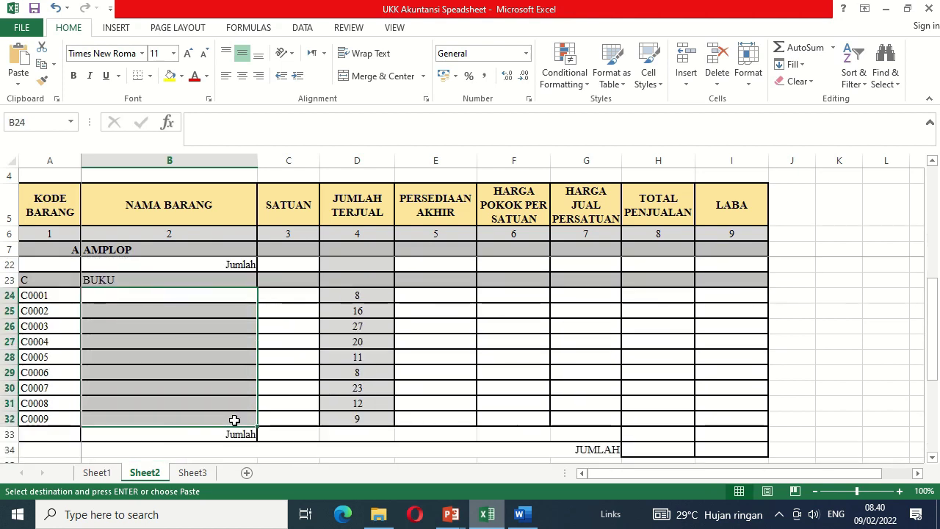
left_click(19, 63)
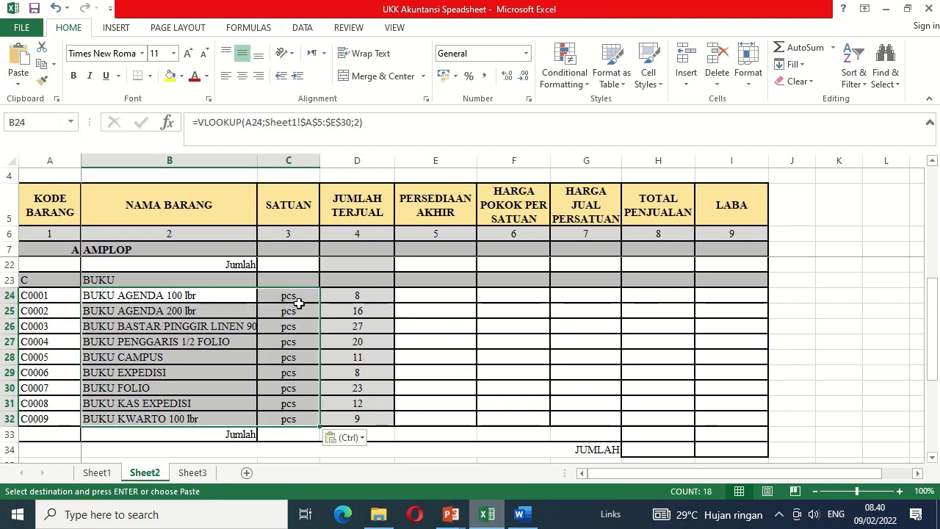
Step: Review the filled NAMA BARANG and SATUAN columns from the BUKU group back up to the formulas in B8 and C8
left_click(299, 304)
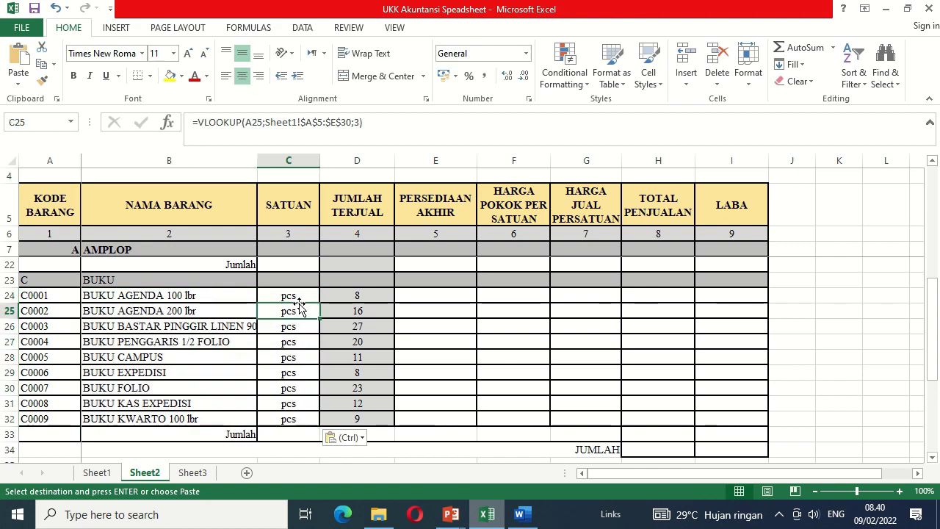
key("Up")
key("Up")
key("Up")
key("Up")
key("Up")
key("Up")
key("Up")
key("Up")
key("Up")
key("Up")
key("Up")
key("Up")
key("Up")
key("Up")
key("Up")
key("Up")
key("Up")
key("Up")
key("Up")
key("Up")
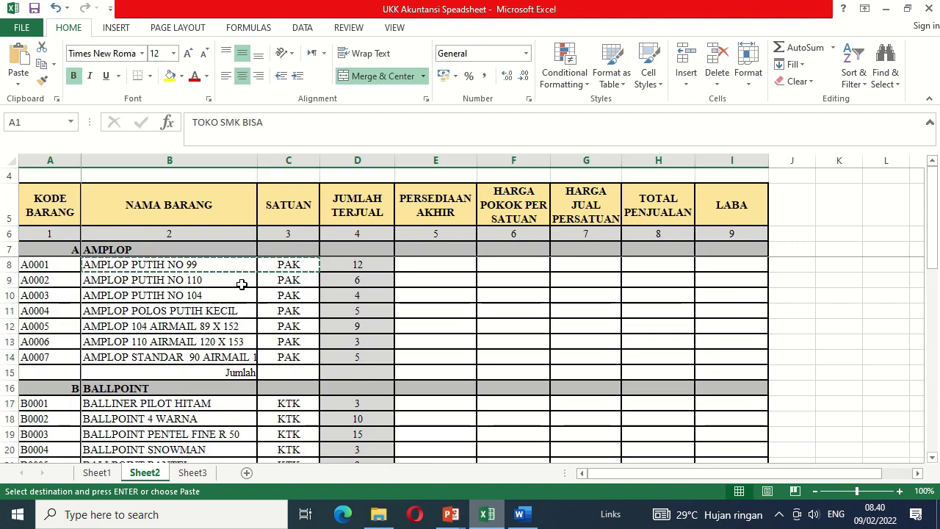
left_click(218, 266)
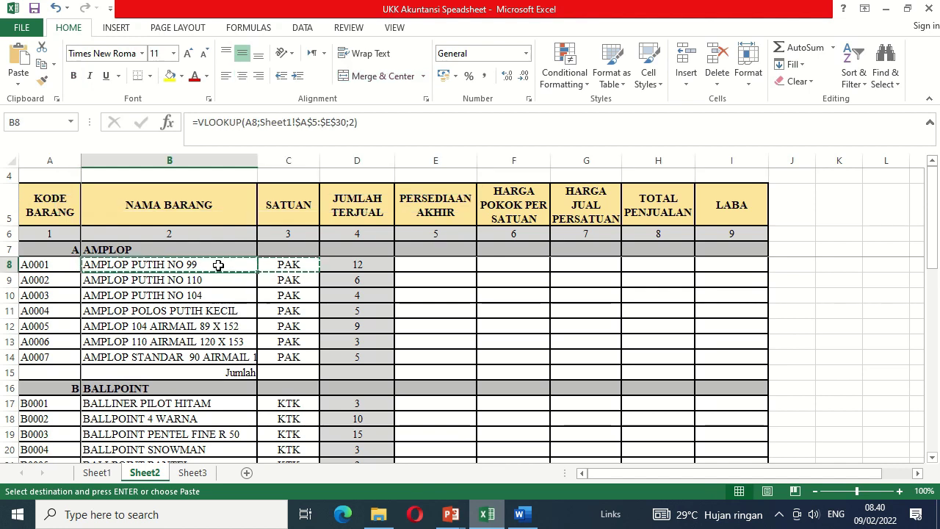
key("Right")
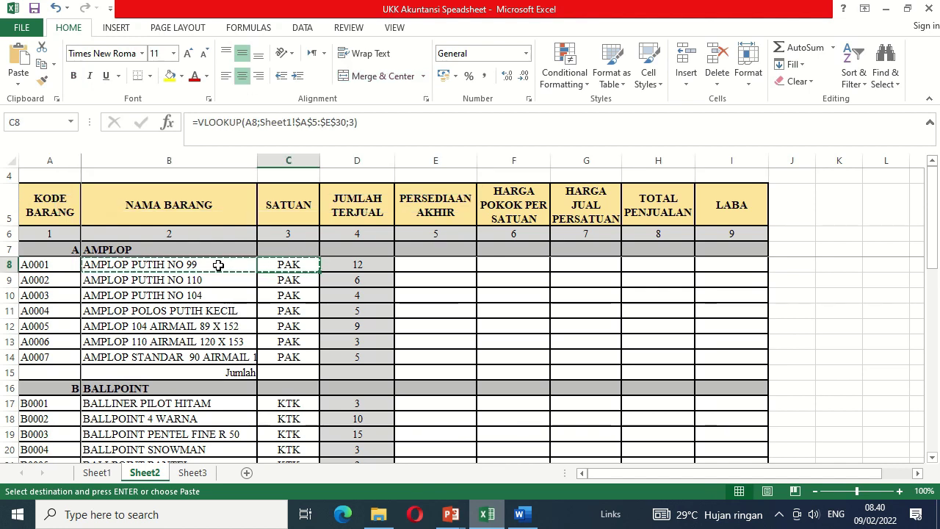
key("Right")
key("Right")
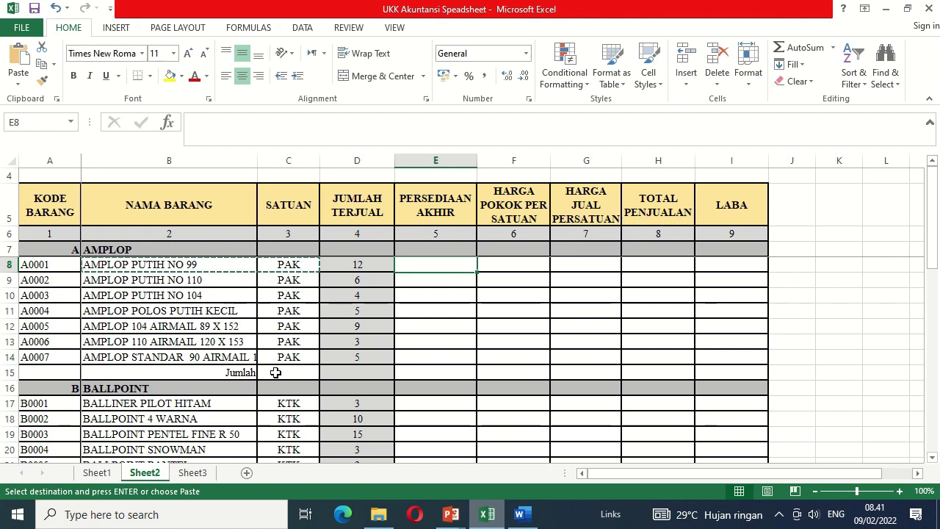
Step: Read the Pertanyaan instructions below the Sheet2 table for how to fill the remaining columns
left_click(221, 408)
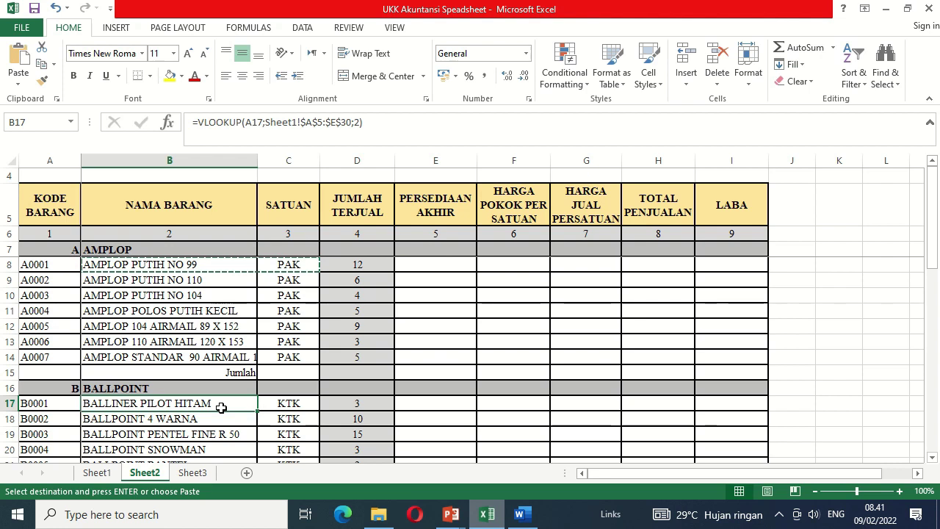
key("Down")
key("Down")
key("Down")
key("Down")
key("Down")
key("Down")
key("Down")
key("Down")
key("Down")
key("Down")
key("Down")
key("Down")
key("Down")
key("Down")
key("Down")
key("Down")
key("Down")
key("Down")
key("Down")
key("Down")
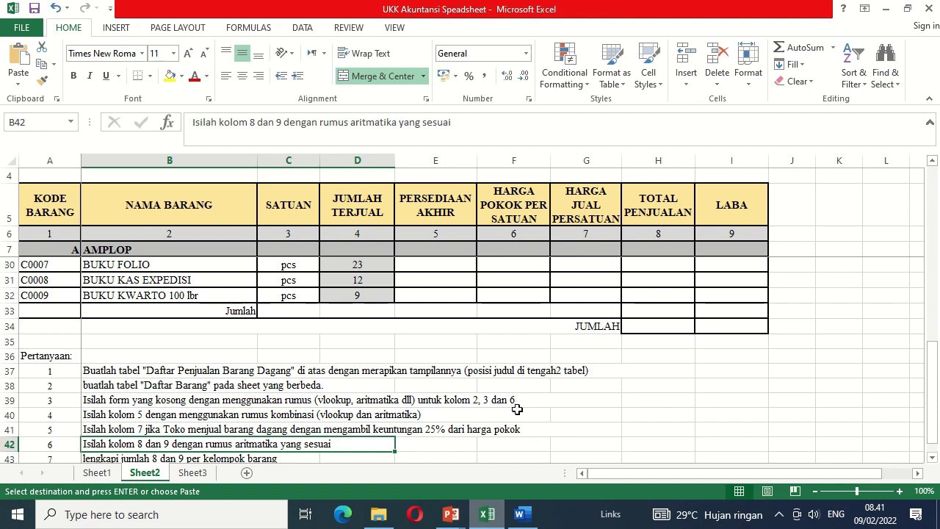
Step: Return to the first PERSEDIAAN AKHIR cell E8 and check the PERSEDIAAN column on Sheet1
left_click(432, 251)
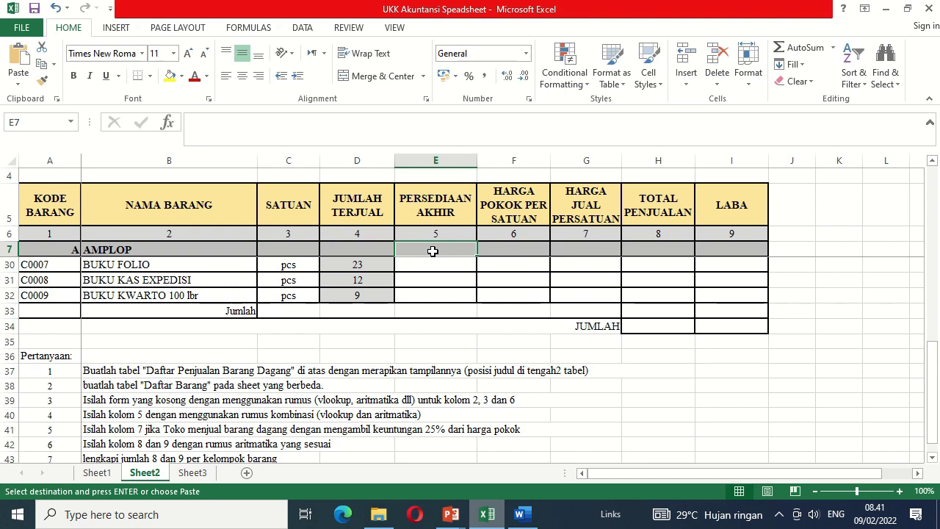
key("ctrl+Home")
key("Down")
key("Down")
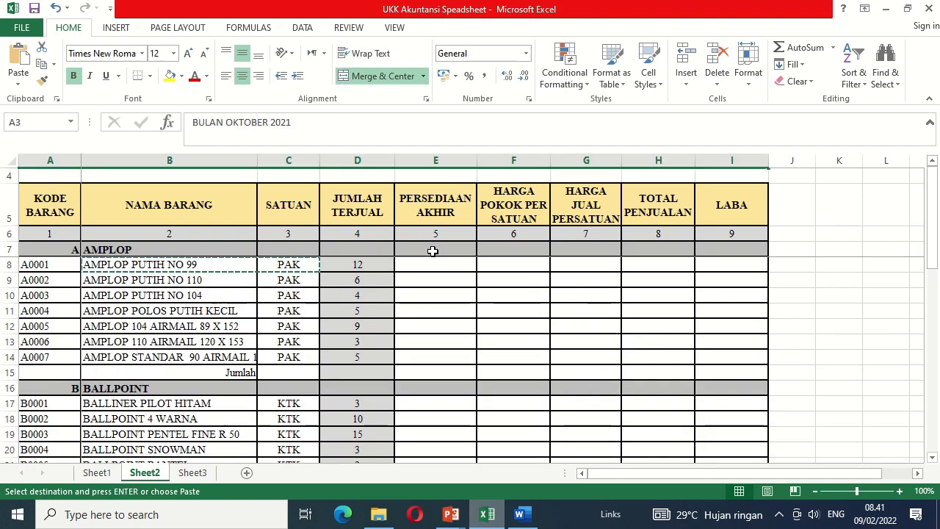
left_click(433, 251)
key("Down")
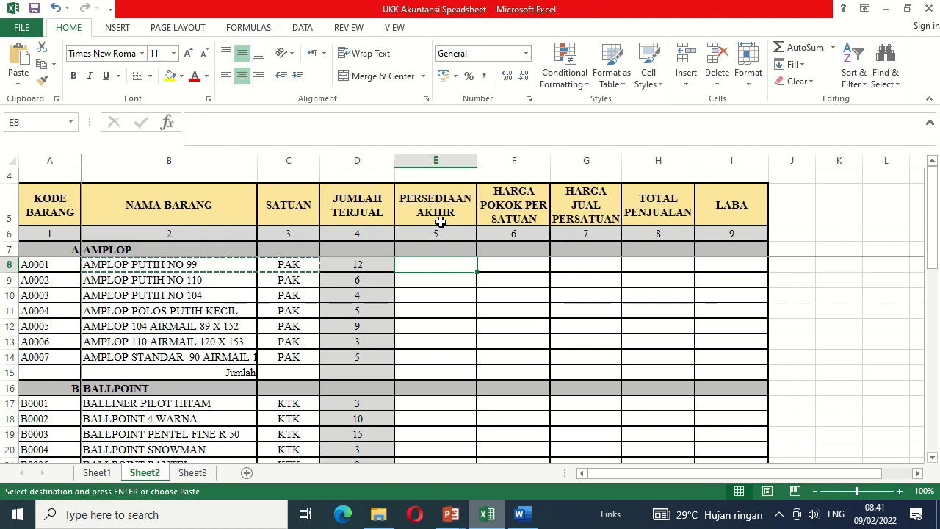
left_click(104, 476)
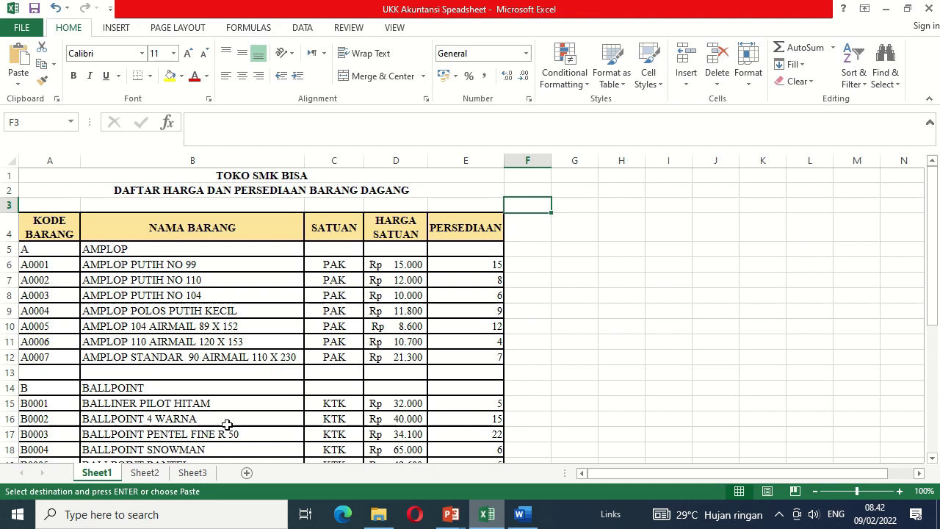
left_click(146, 473)
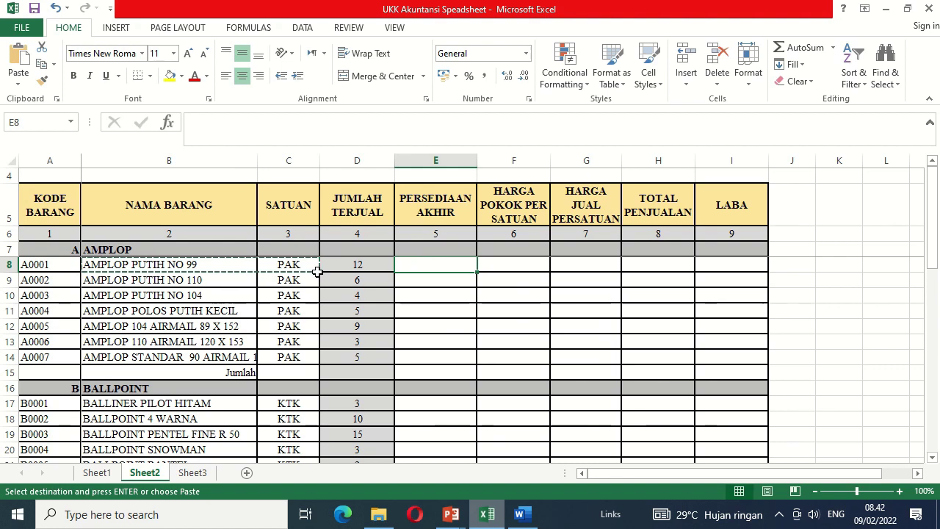
Step: Copy the VLOOKUP formula from SATUAN cell C8 into PERSEDIAAN AKHIR cell E8
left_click(293, 266)
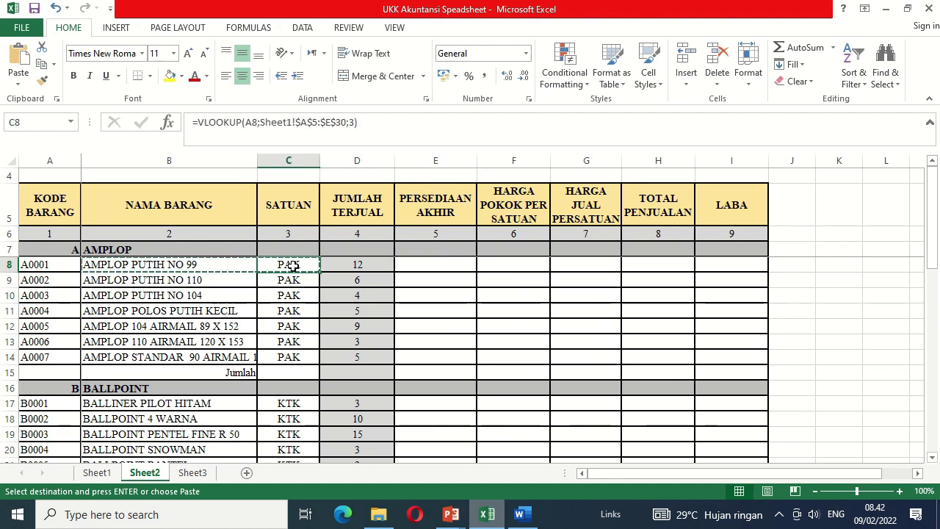
key("Escape")
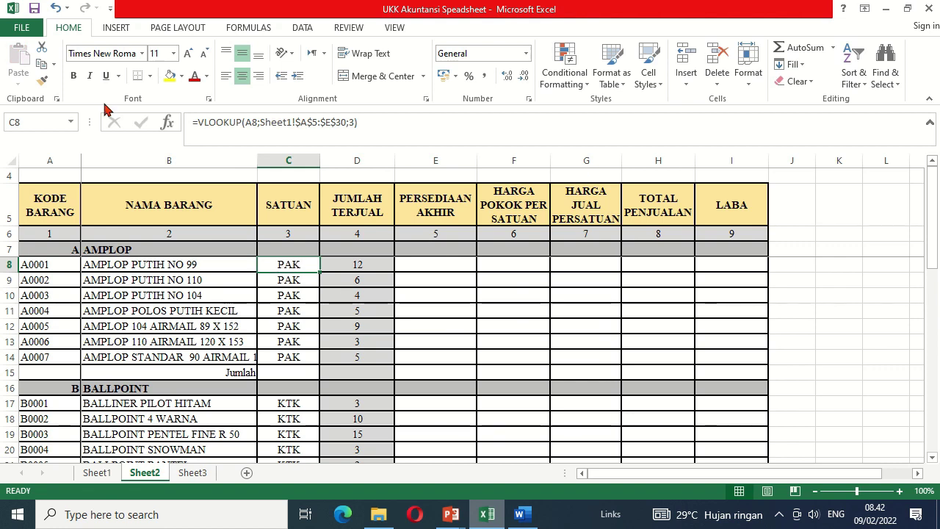
left_click(42, 65)
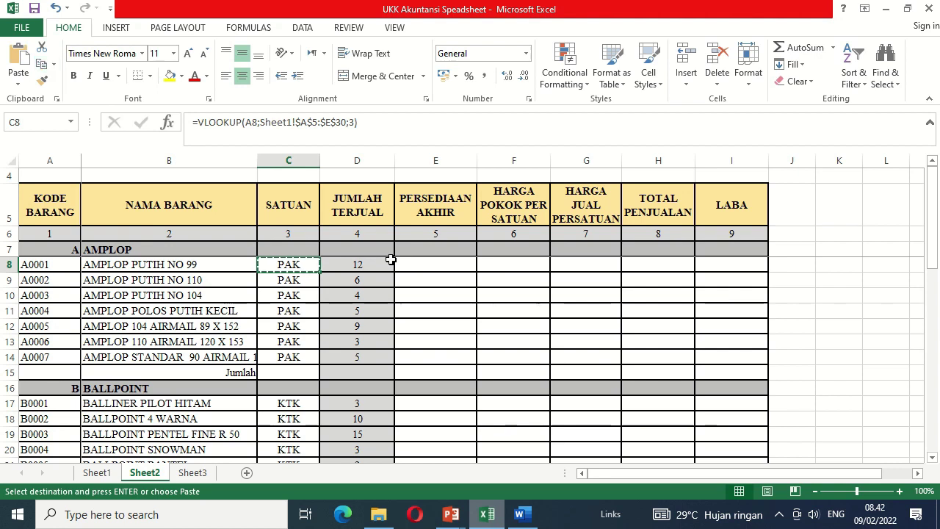
left_click(422, 263)
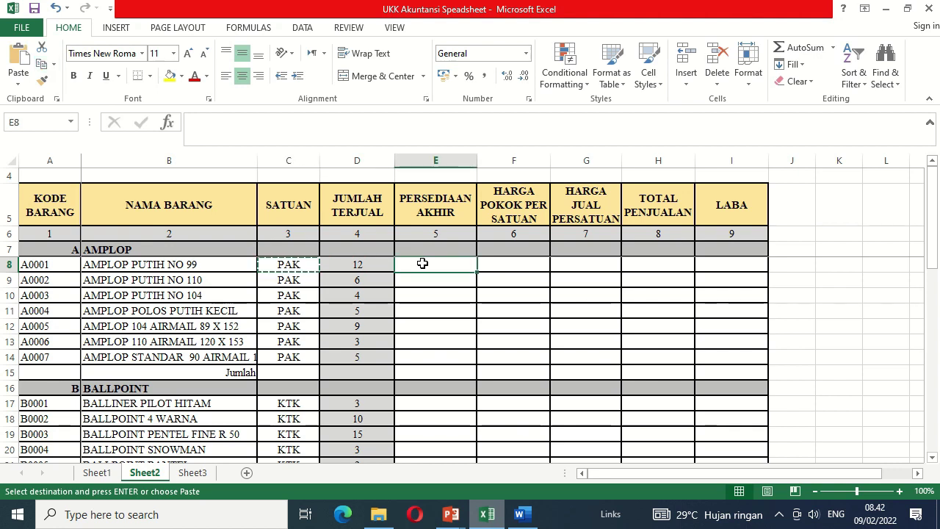
left_click(21, 57)
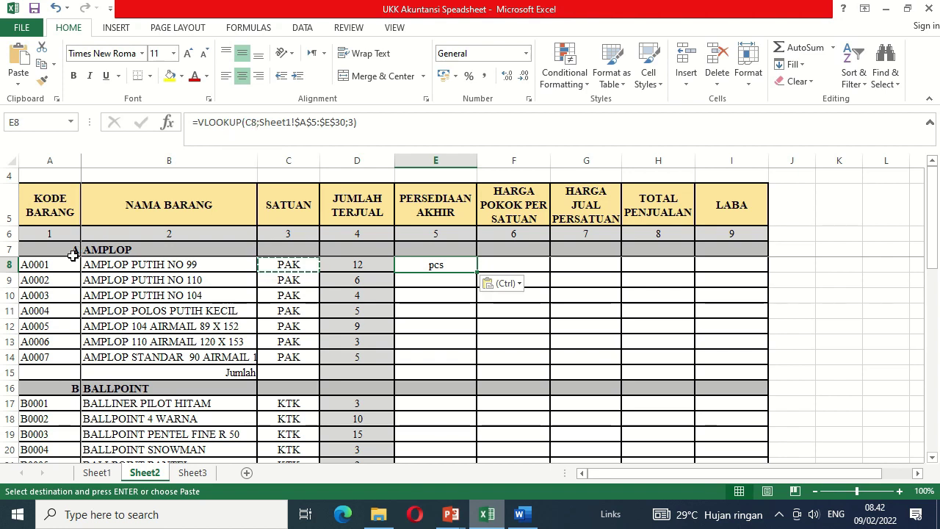
Step: Set the lookup value of the E8 formula to A8 and its column index to 5, matching Sheet1's PERSEDIAAN column
left_click(250, 122)
double_click(249, 122)
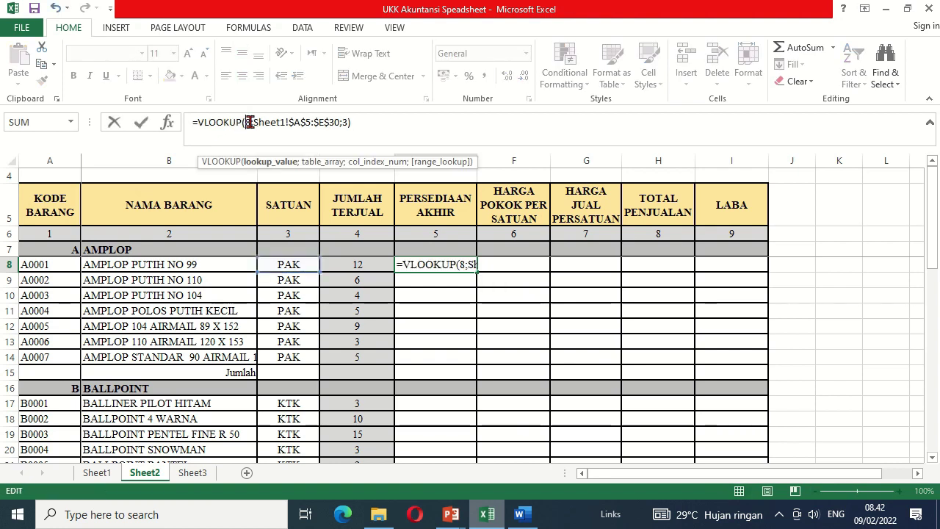
type("a8")
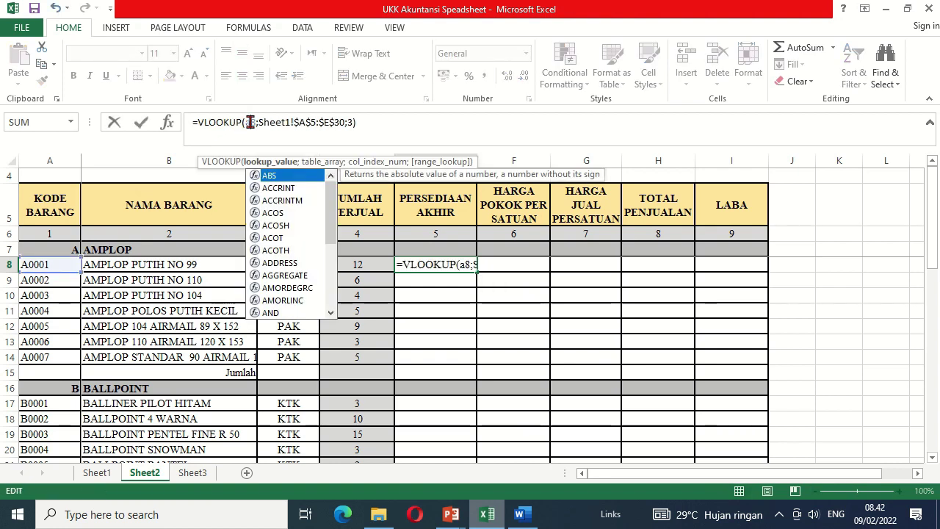
left_click(351, 123)
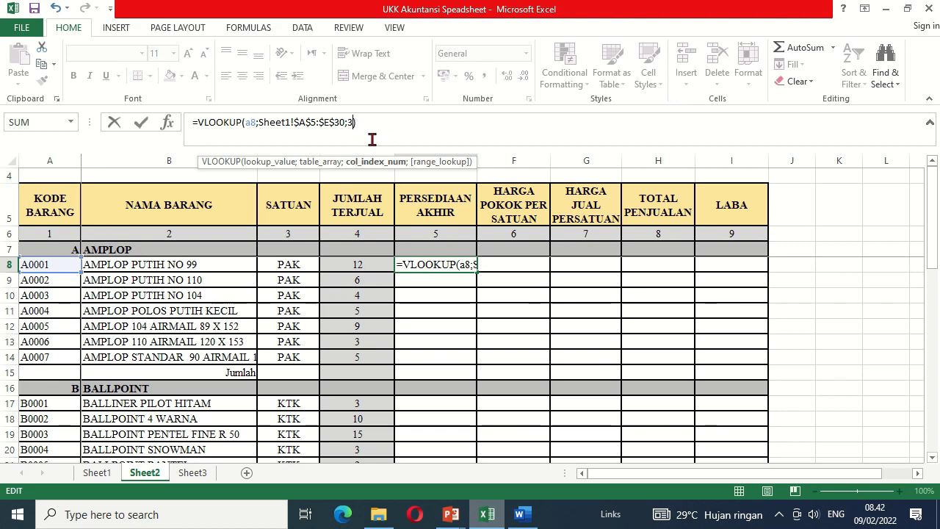
key("BackSpace")
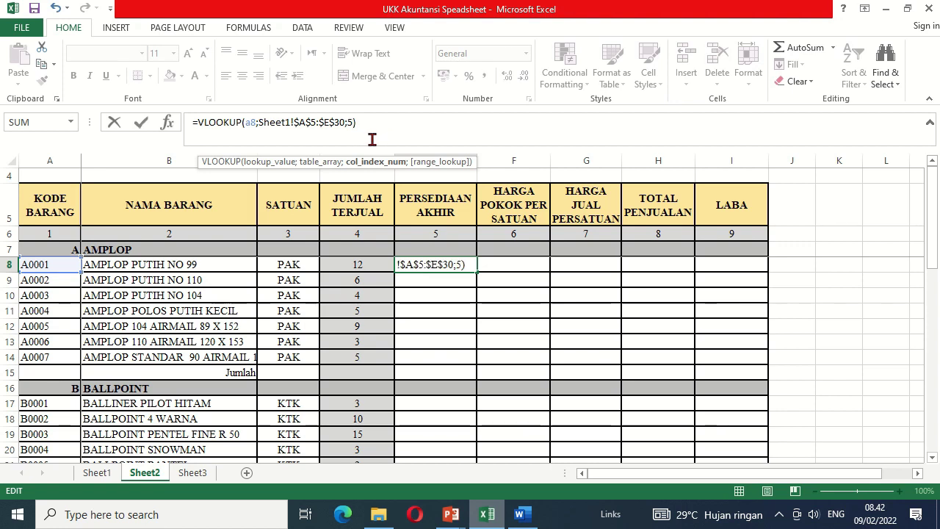
type("5")
left_click(96, 472)
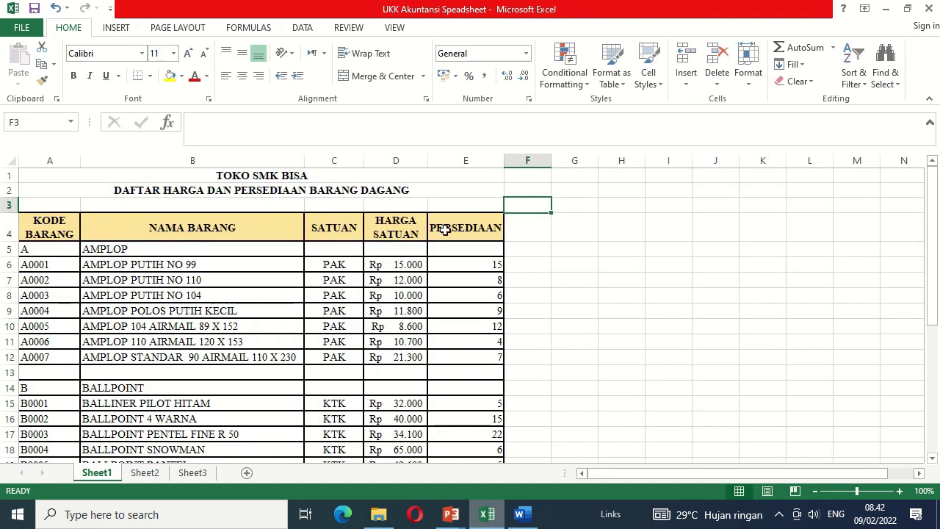
Step: Return to Sheet2 and review the VLOOKUP formula in PERSEDIAAN AKHIR cell E8
left_click(145, 472)
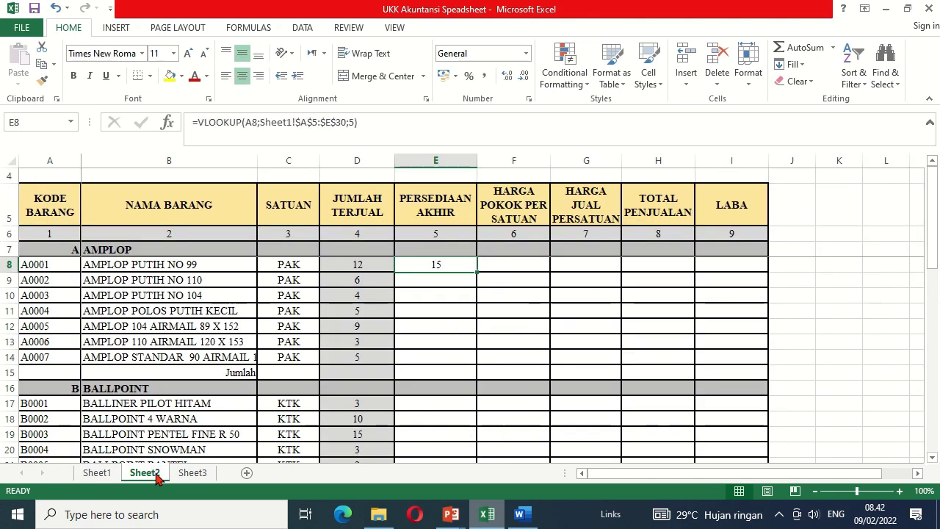
left_click(353, 124)
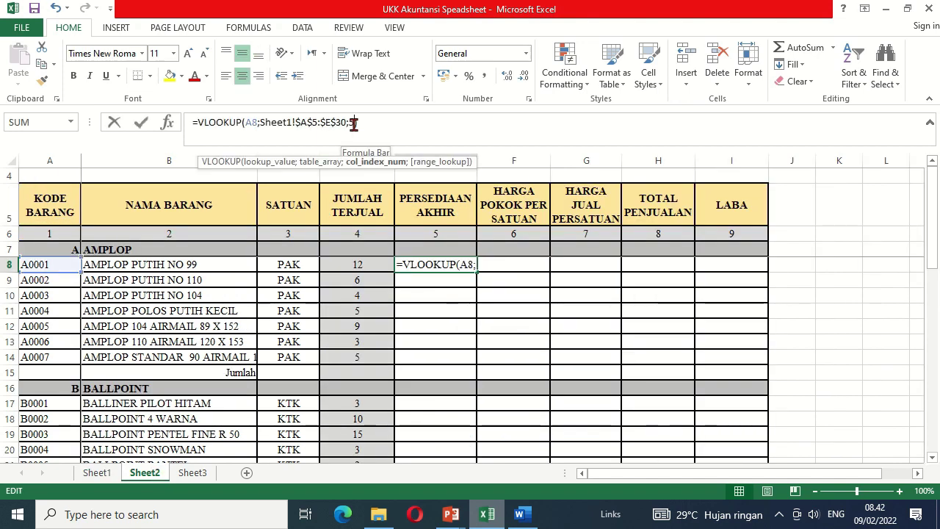
key("Return")
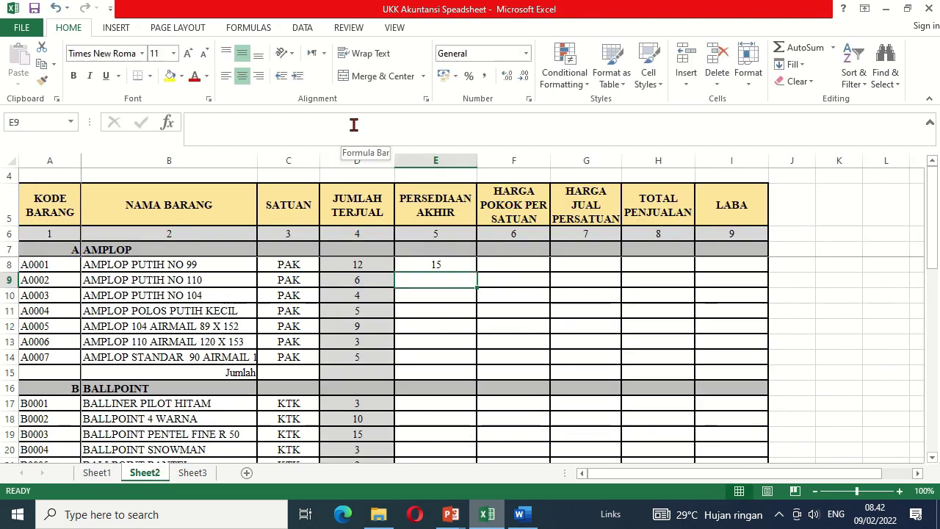
key("Up")
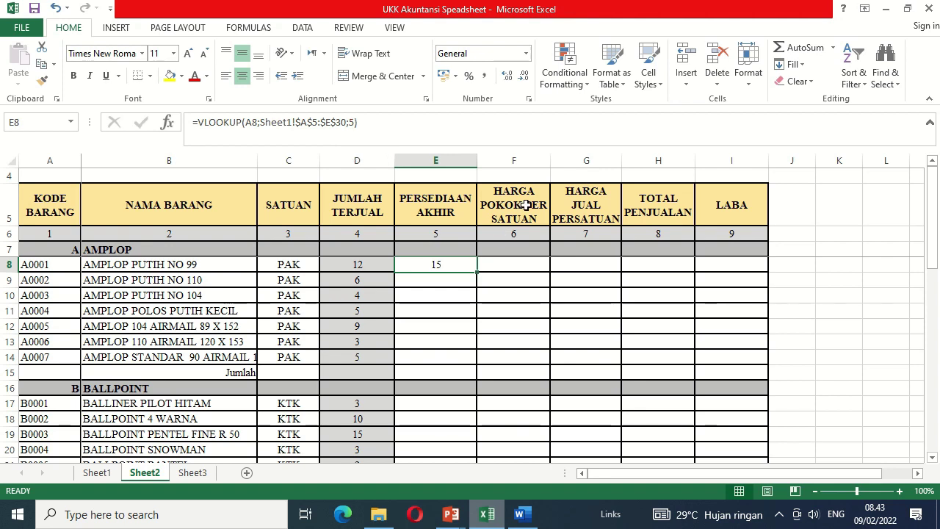
Step: Check the column order on Sheet1, and copy the VLOOKUP formula from Sheet2 cell E8 into HARGA POKOK PER SATUAN cell F8
left_click(507, 265)
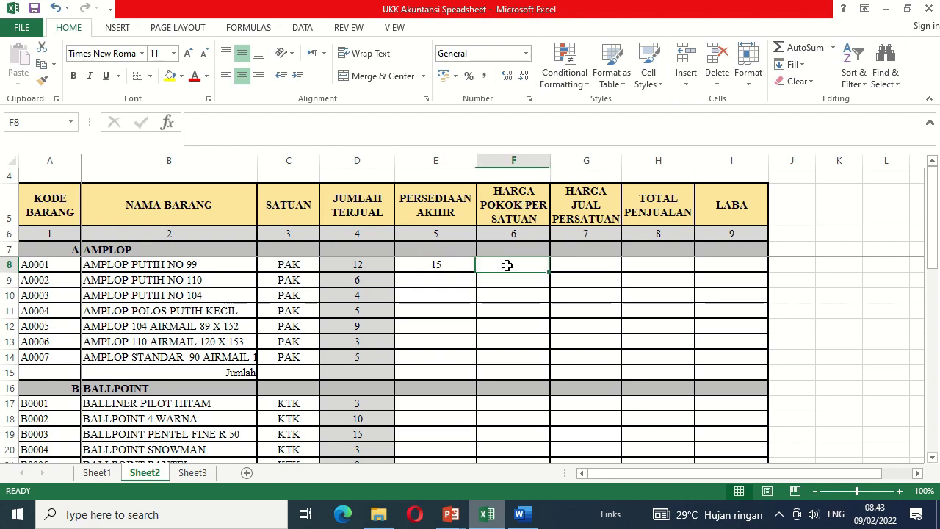
left_click(96, 473)
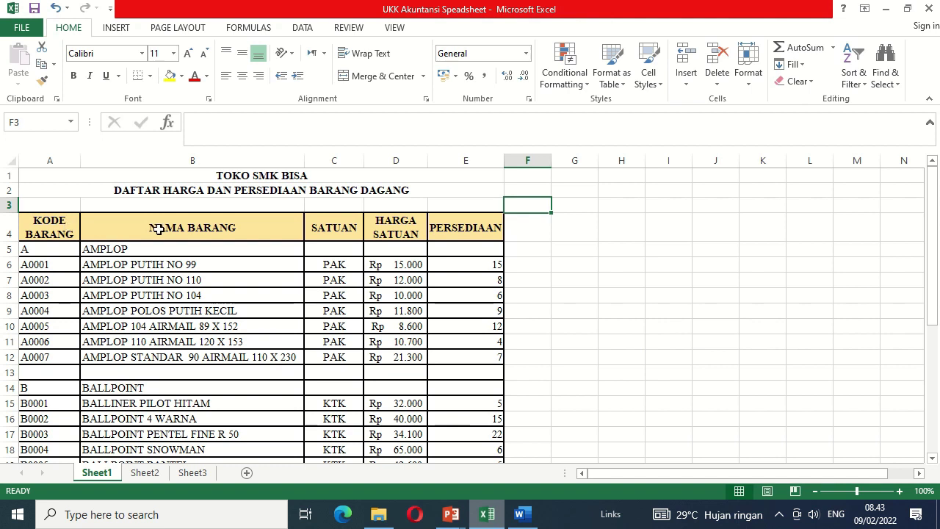
left_click(146, 474)
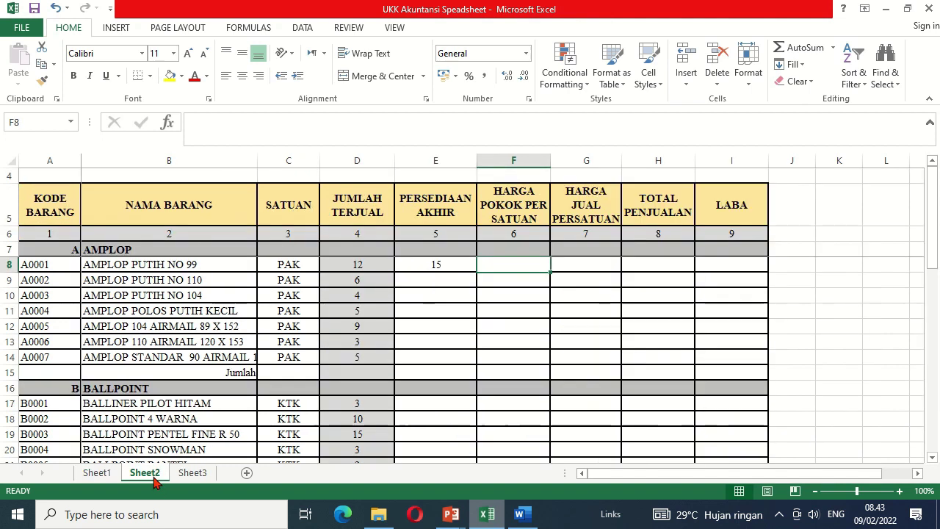
left_click(443, 265)
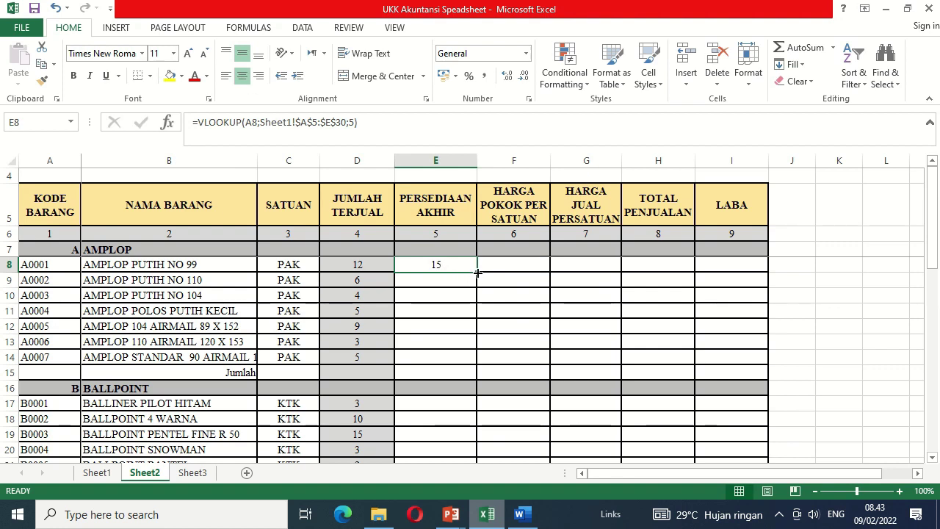
left_click_drag(478, 273, 541, 276)
left_click(512, 262)
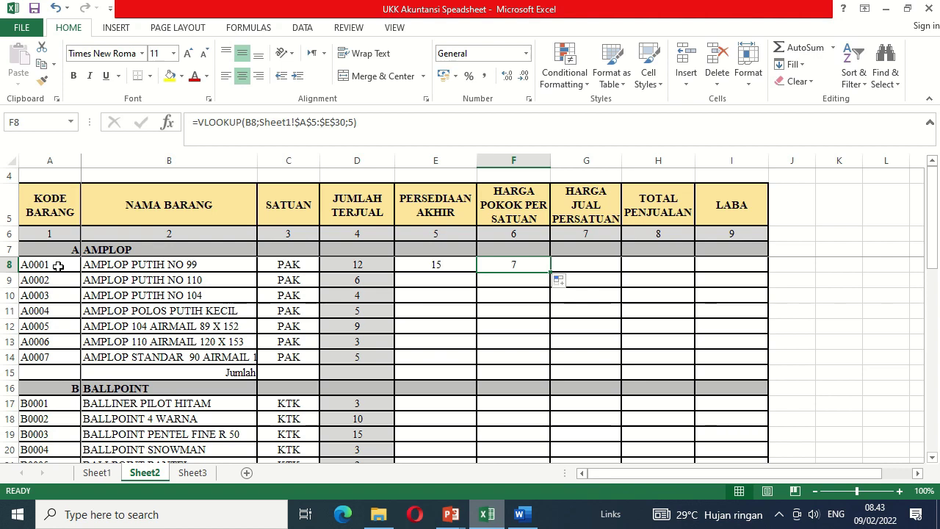
Step: Set the lookup value of the F8 formula to A8 and its column index to 4, matching Sheet1's HARGA SATUAN column
left_click(252, 125)
key("BackSpace")
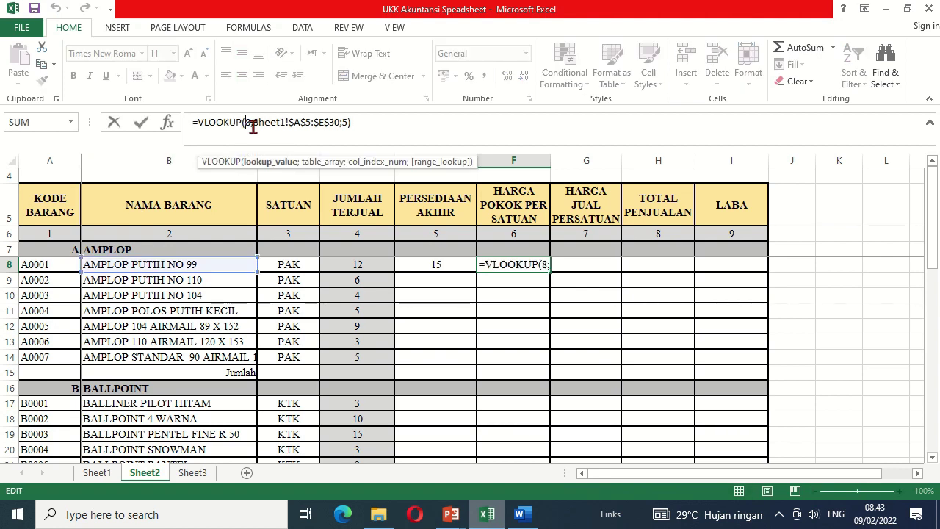
type("a")
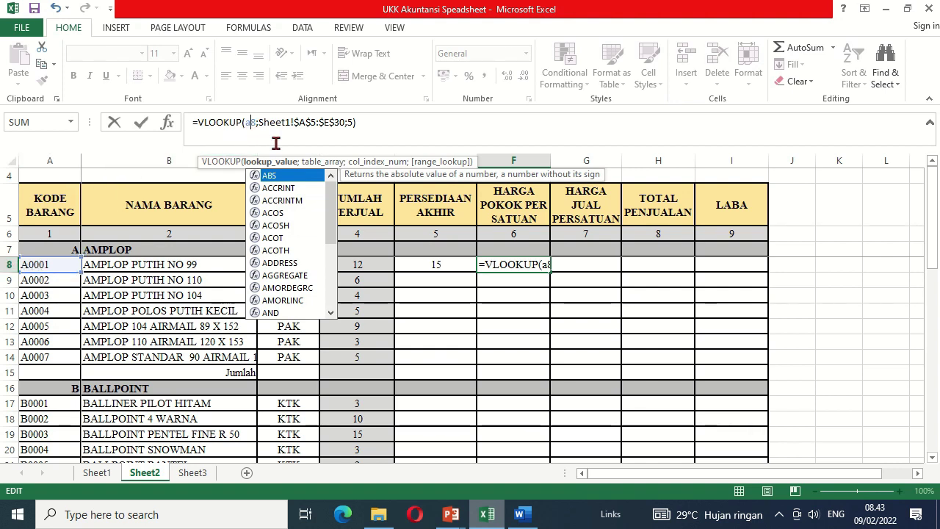
left_click(355, 123)
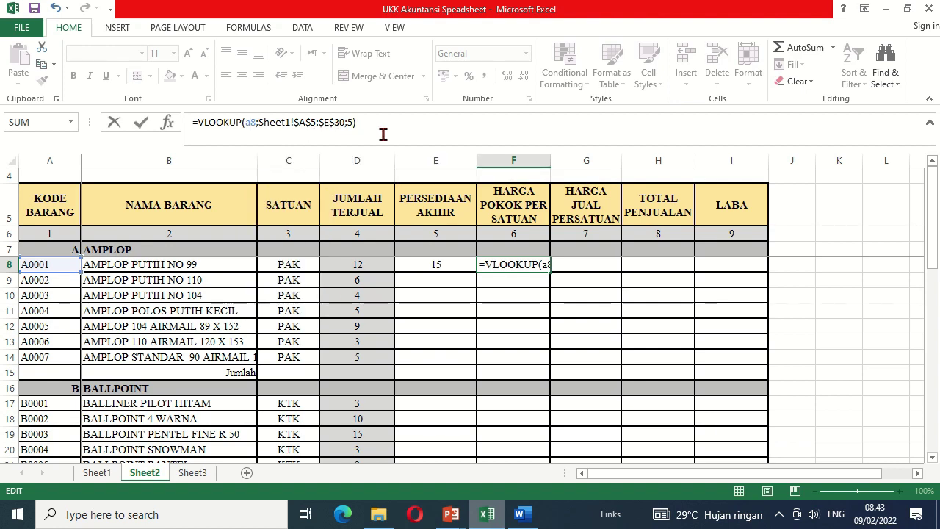
key("End")
key("Left")
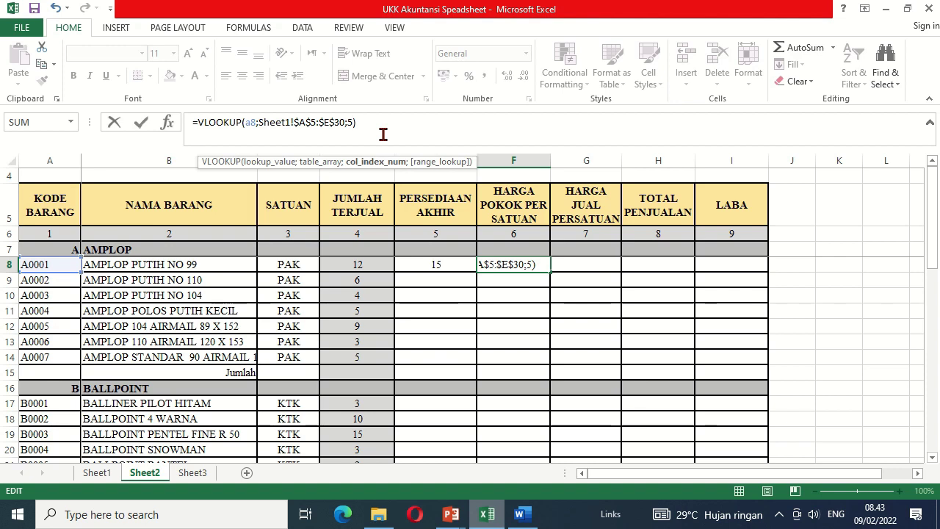
type("4")
key("Return")
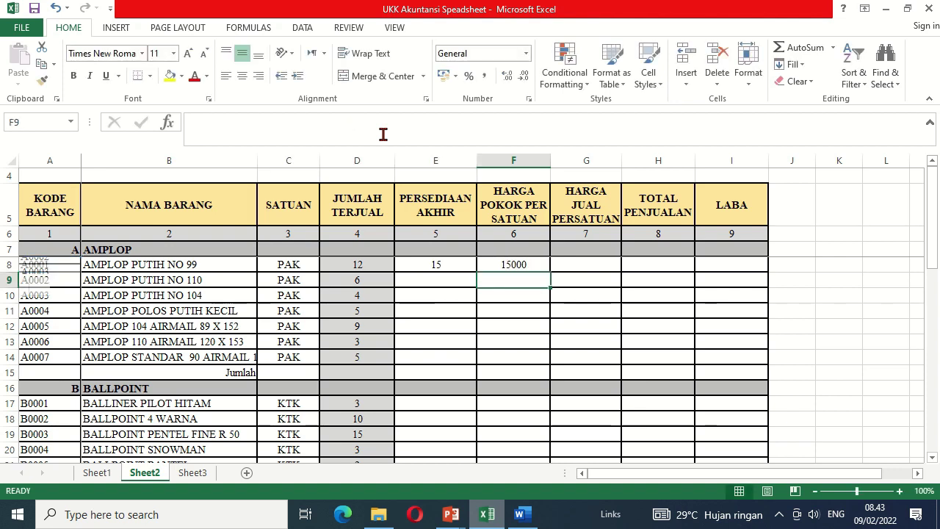
Step: Apply the Accounting number format to HARGA POKOK PER SATUAN cell F8
left_click(528, 266)
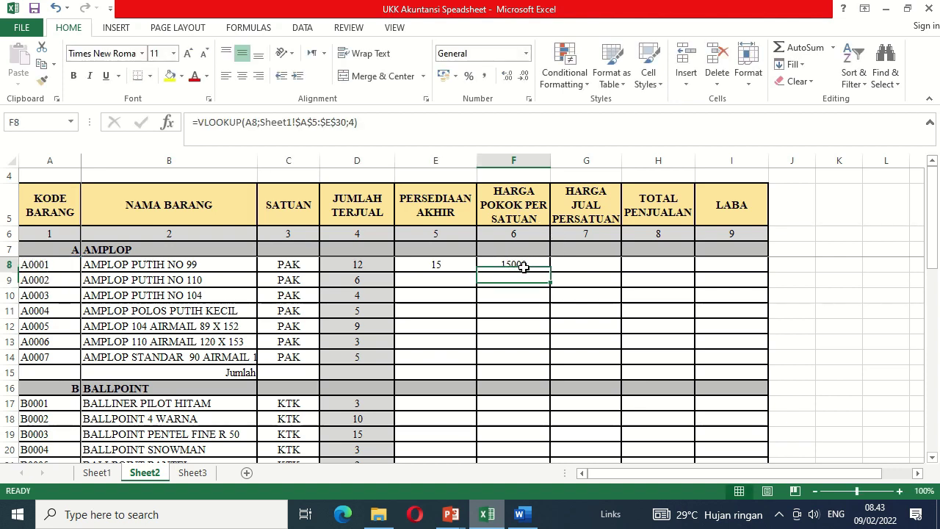
left_click(526, 53)
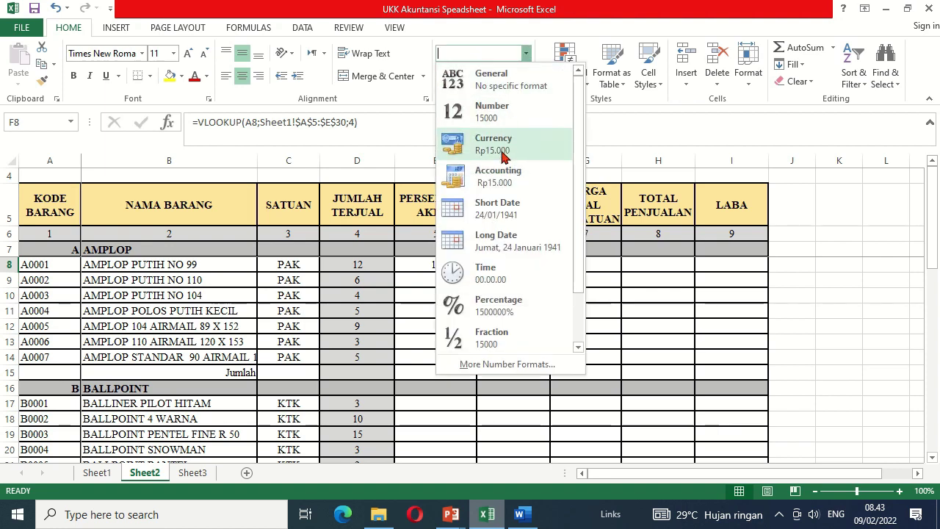
left_click(494, 178)
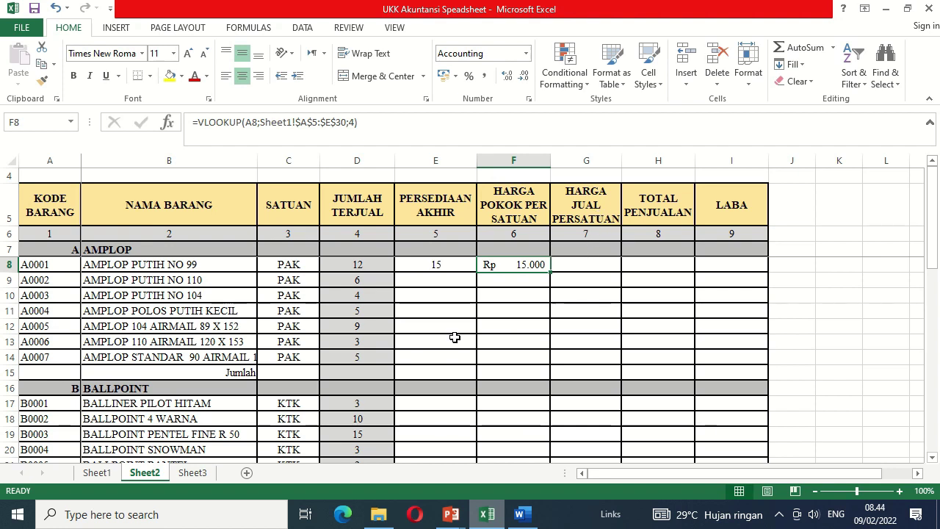
Step: Read the Pertanyaan instructions below the table for how to calculate column 7, HARGA JUAL PERSATUAN
key("Down")
key("Down")
key("Down")
key("Down")
key("Down")
key("Down")
key("Down")
key("Down")
key("Down")
key("Down")
key("Down")
key("Down")
key("Down")
key("Down")
key("Down")
key("Down")
key("Down")
key("Down")
key("Down")
key("Down")
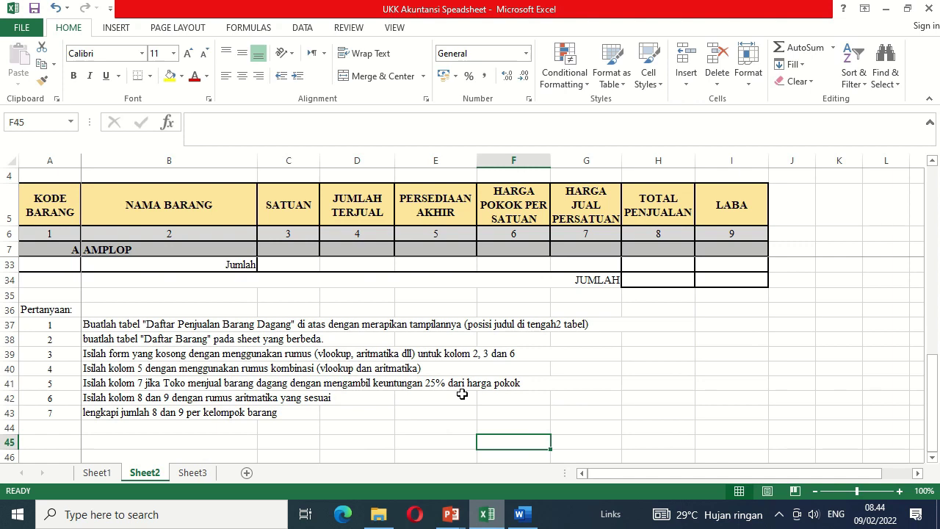
Step: Enter the formula =F8+(25%*F8) in HARGA JUAL PERSATUAN cell G8
left_click(598, 244)
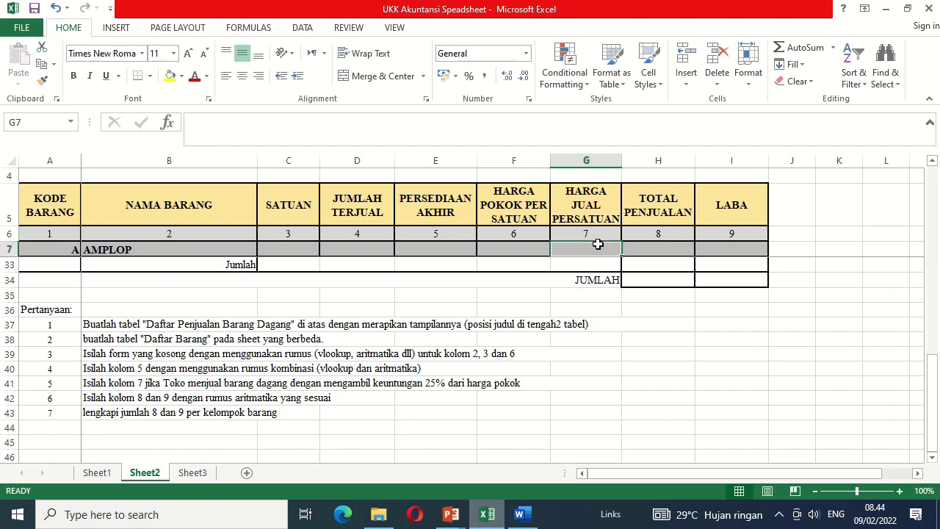
key("Up")
key("Up")
key("Up")
key("ctrl+z")
key("Down")
left_click(598, 244)
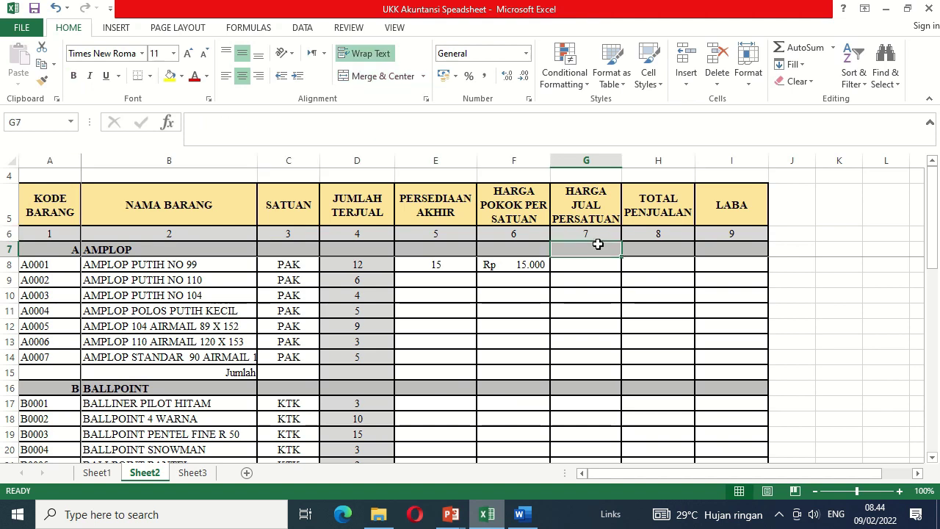
key("Down")
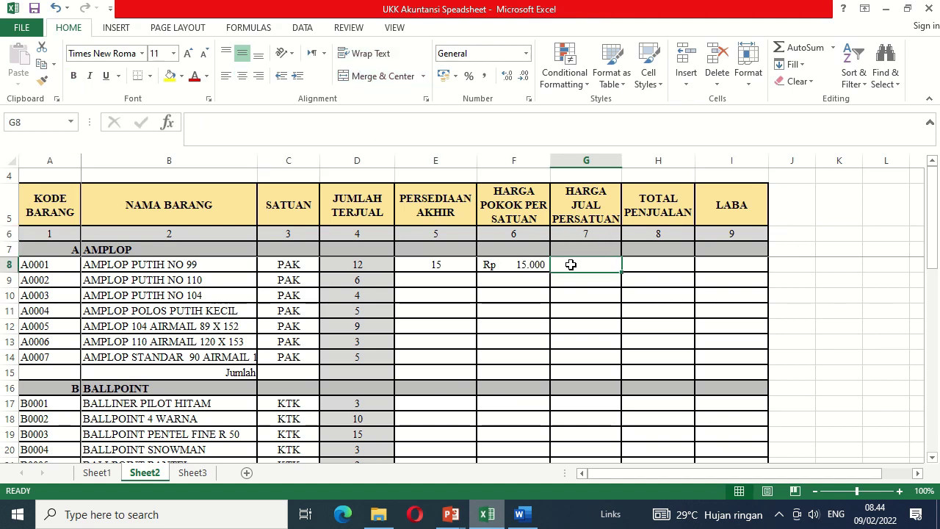
type("=")
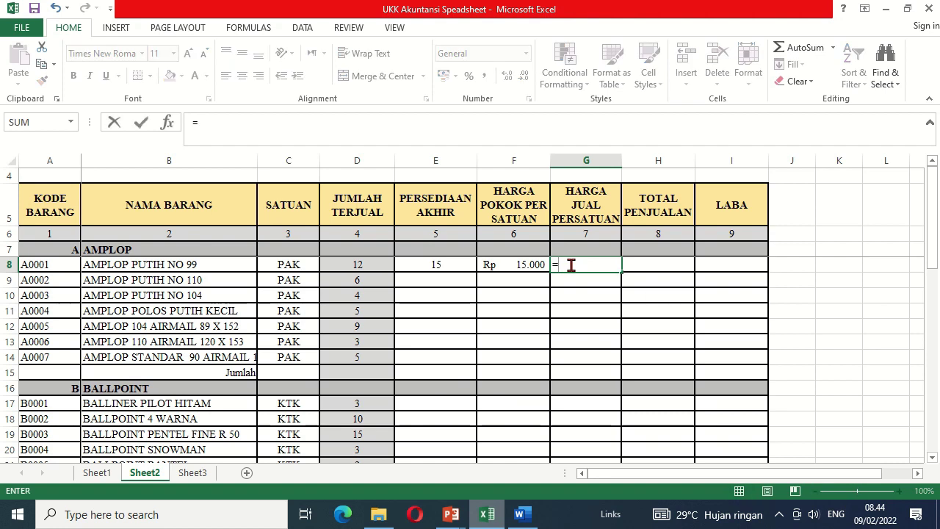
left_click(533, 265)
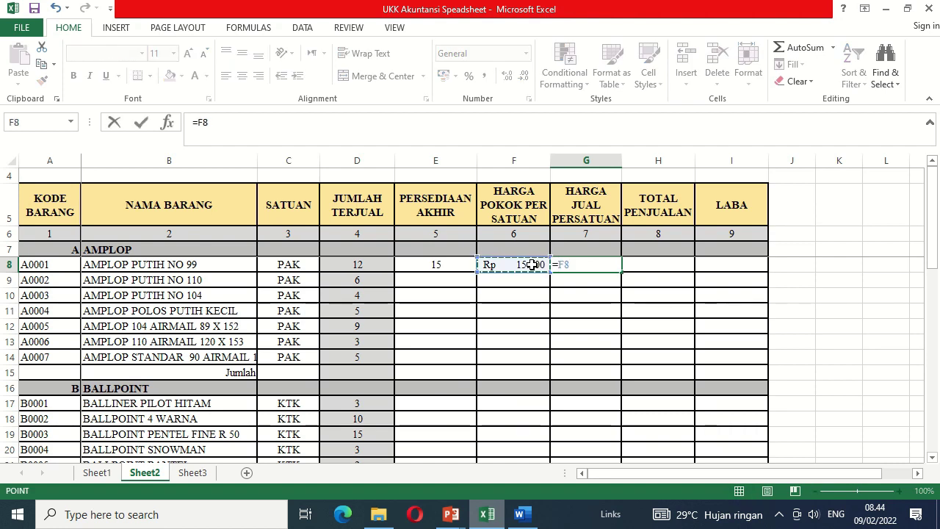
type("+(25%*")
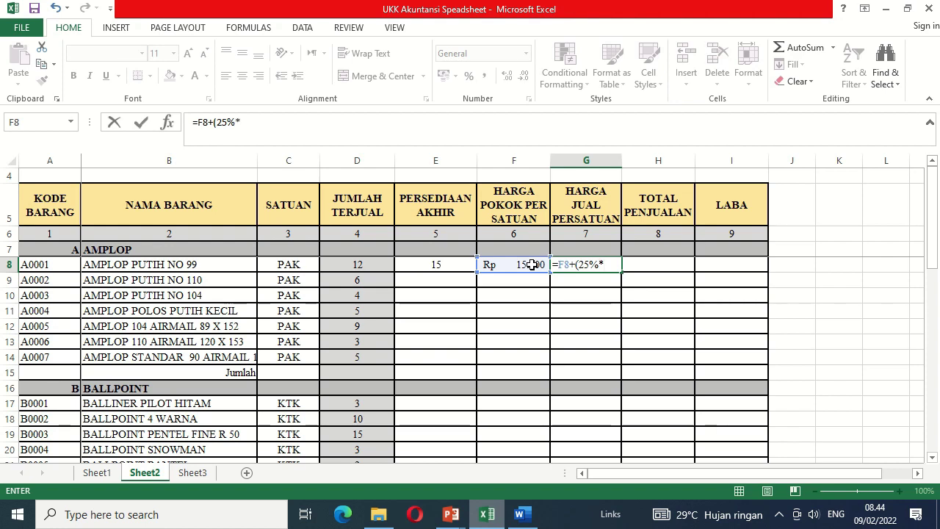
left_click(531, 264)
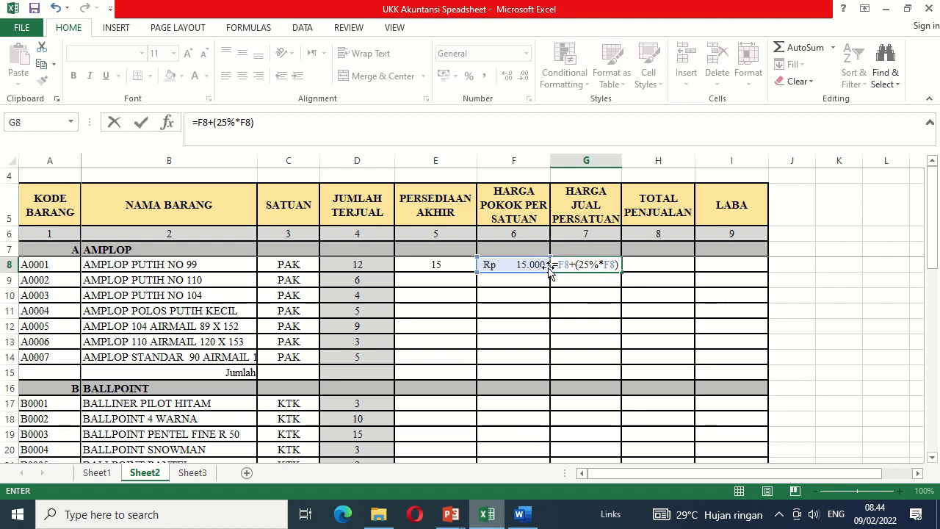
left_click(597, 280)
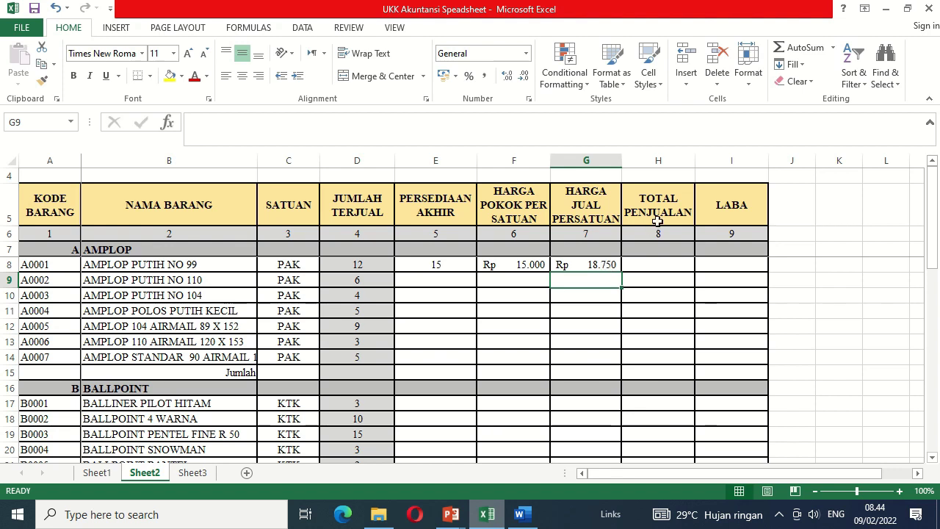
Step: Check the instructions for column 8, and enter the formula =D8*G8 in TOTAL PENJUALAN cell H8
left_click(439, 356)
scroll(438, 356, "down", 10)
left_click(558, 263)
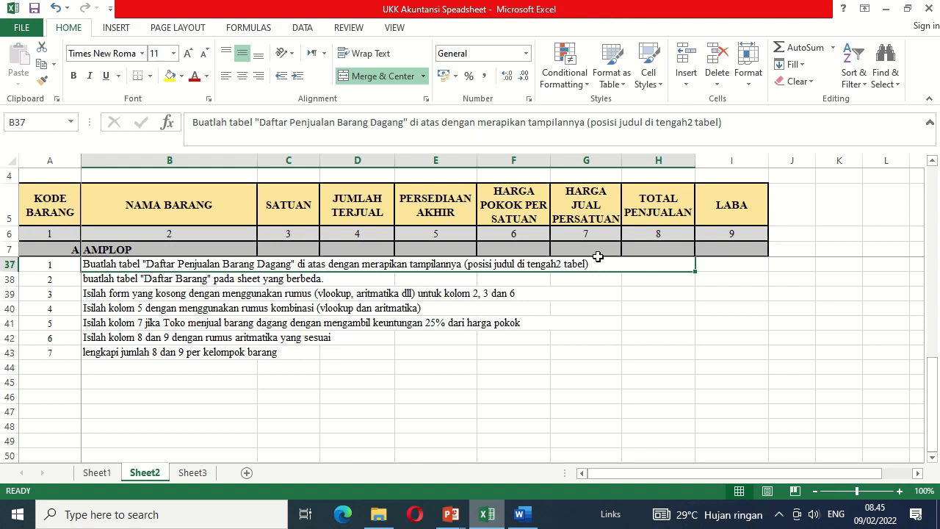
left_click(654, 239)
scroll(654, 242, "up", 10)
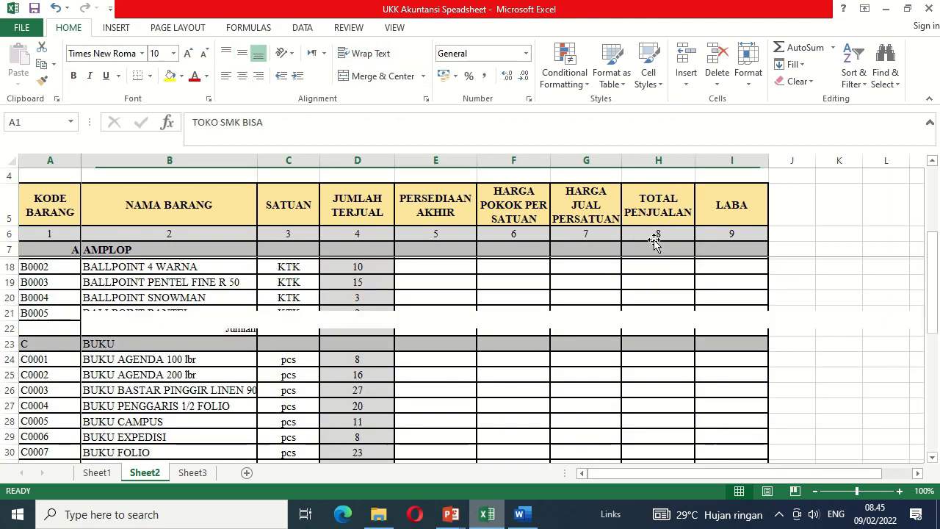
key("Down")
key("Down")
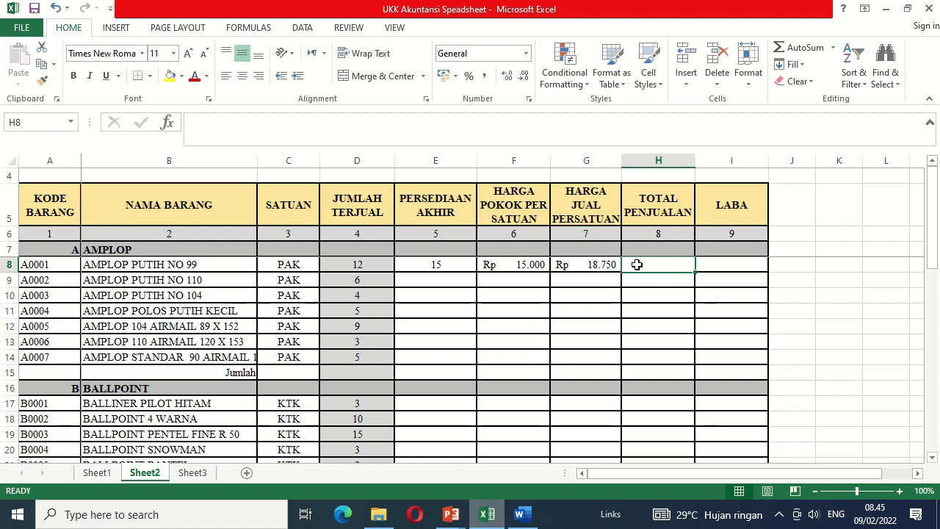
type("=")
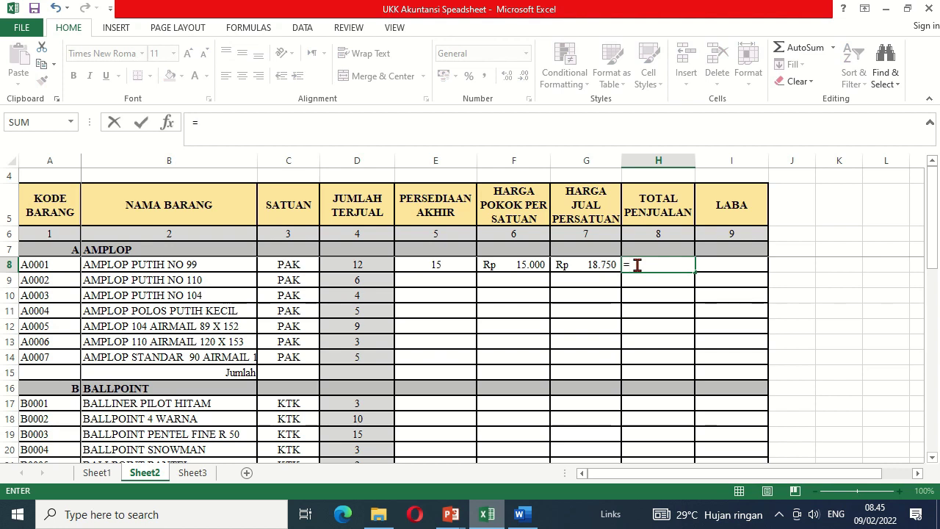
left_click(377, 263)
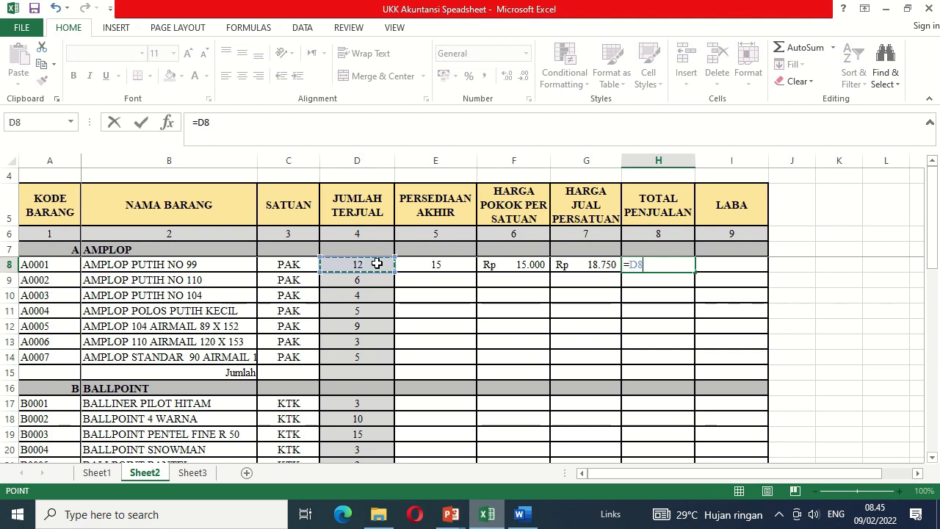
type("*")
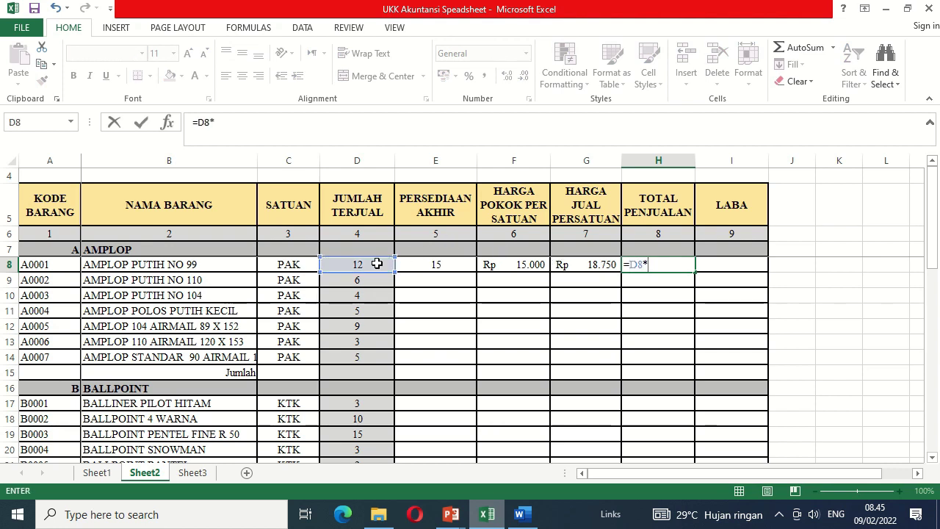
left_click(565, 268)
key("Return")
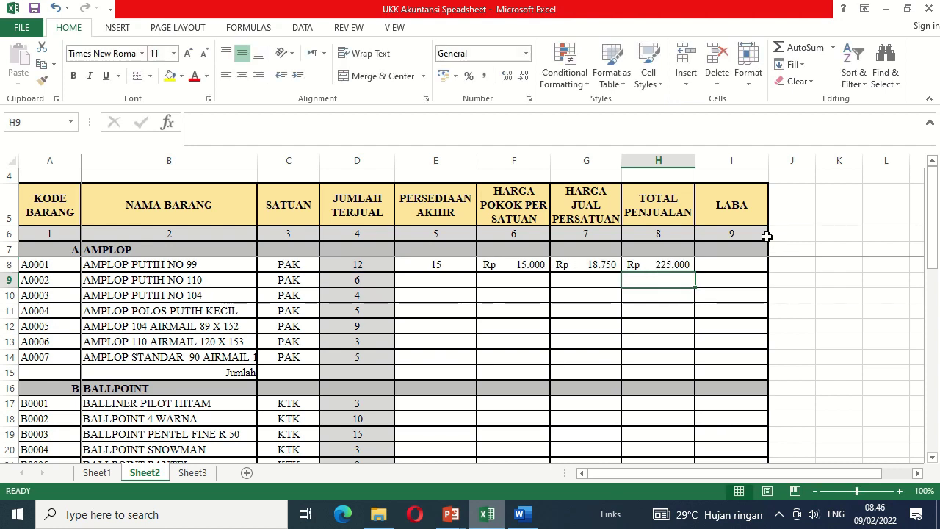
Step: Enter the formula =H8-(D8*F8) in LABA cell I8
left_click(731, 268)
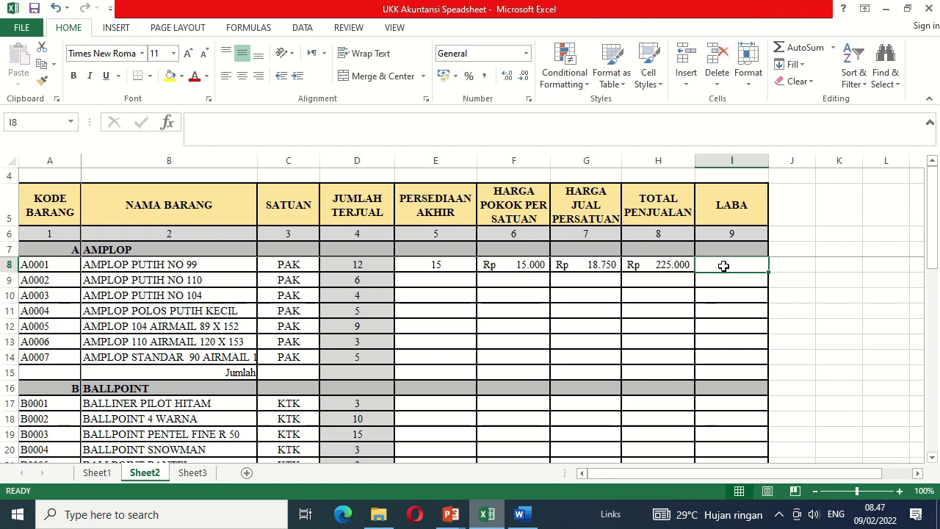
type("=")
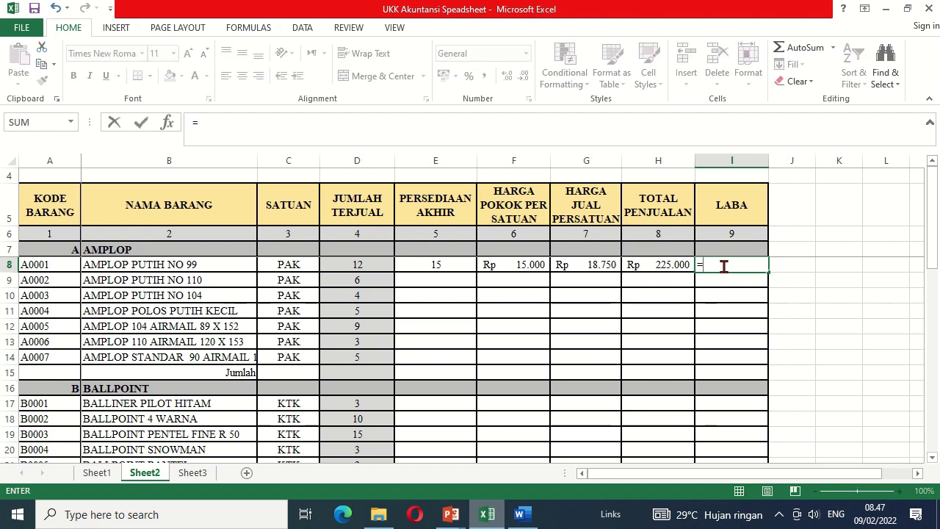
left_click(668, 265)
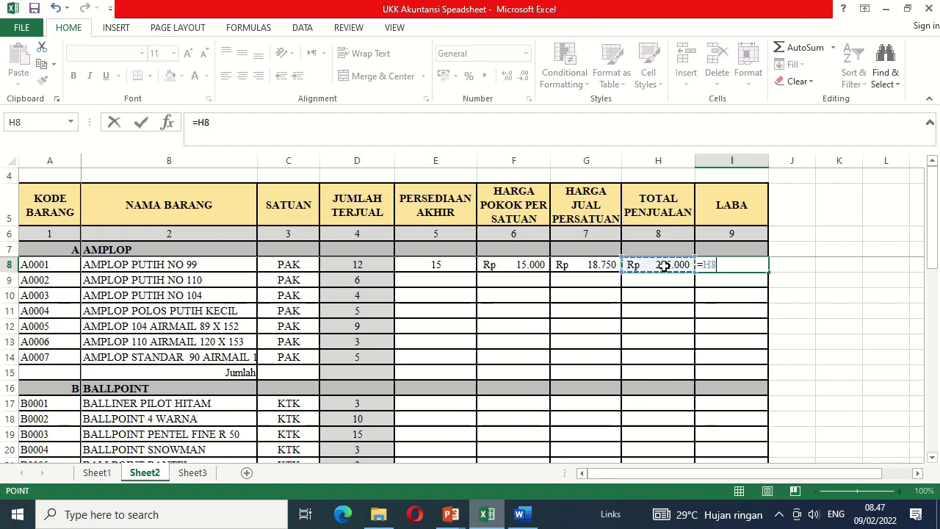
type("-(")
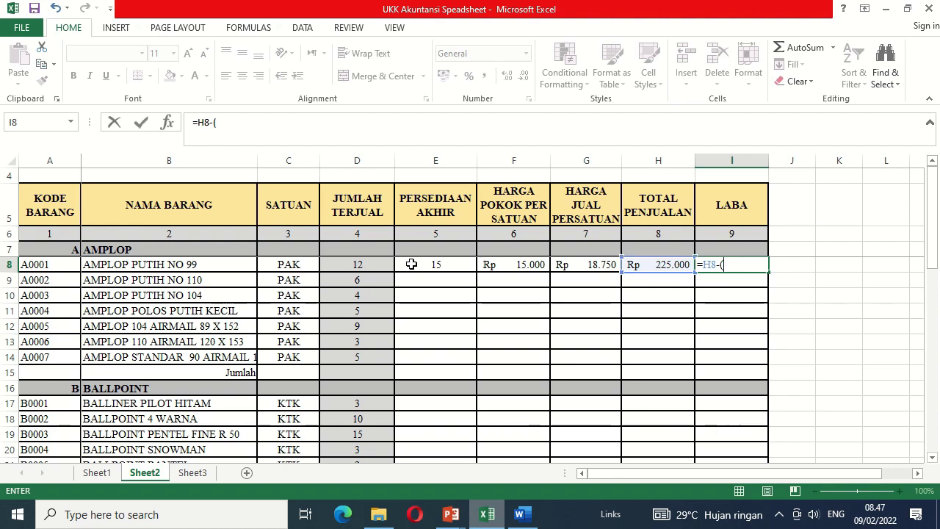
left_click(374, 264)
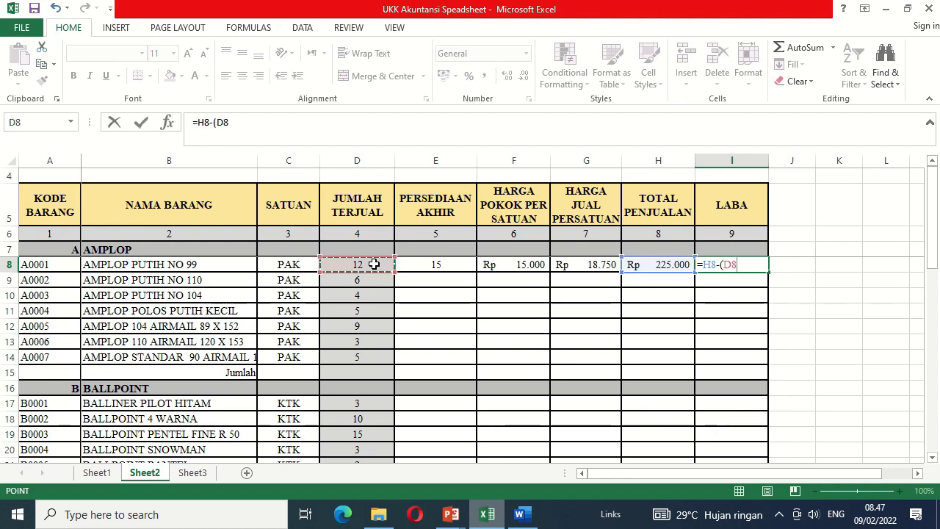
type("*")
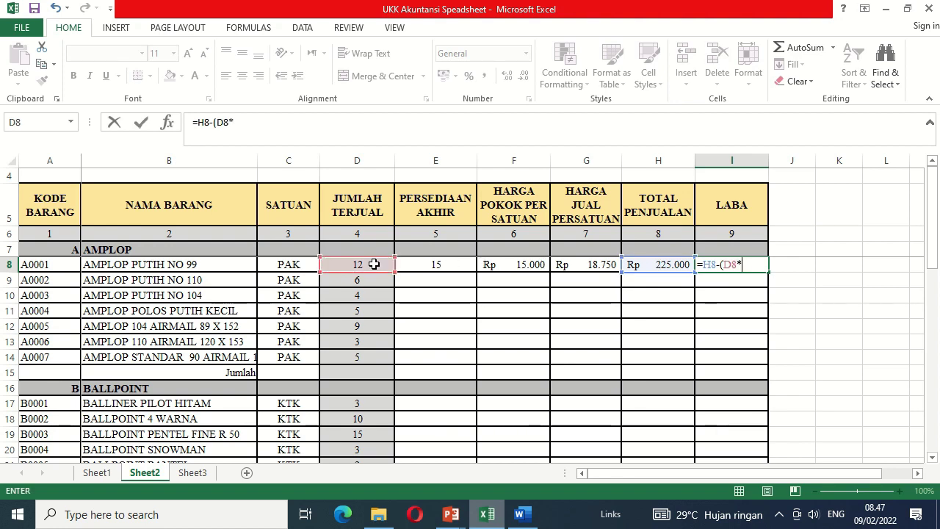
left_click(523, 266)
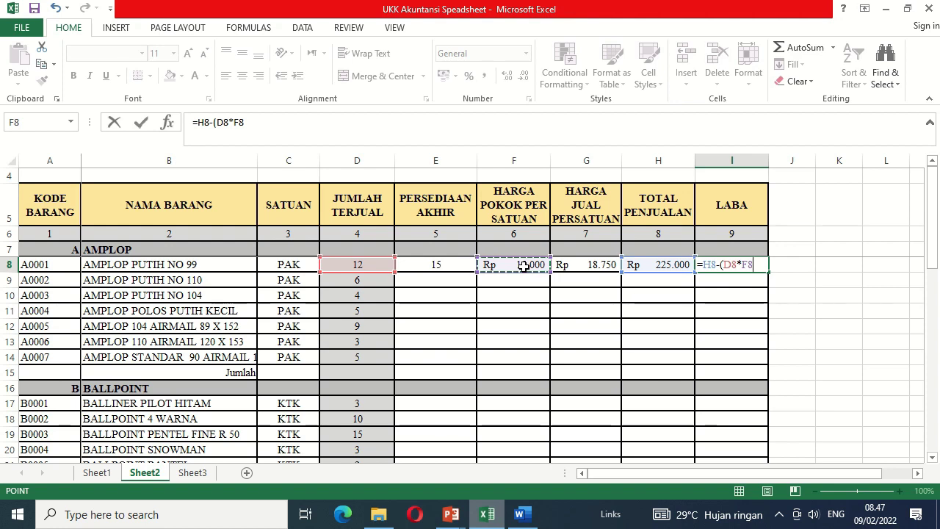
key("Tab")
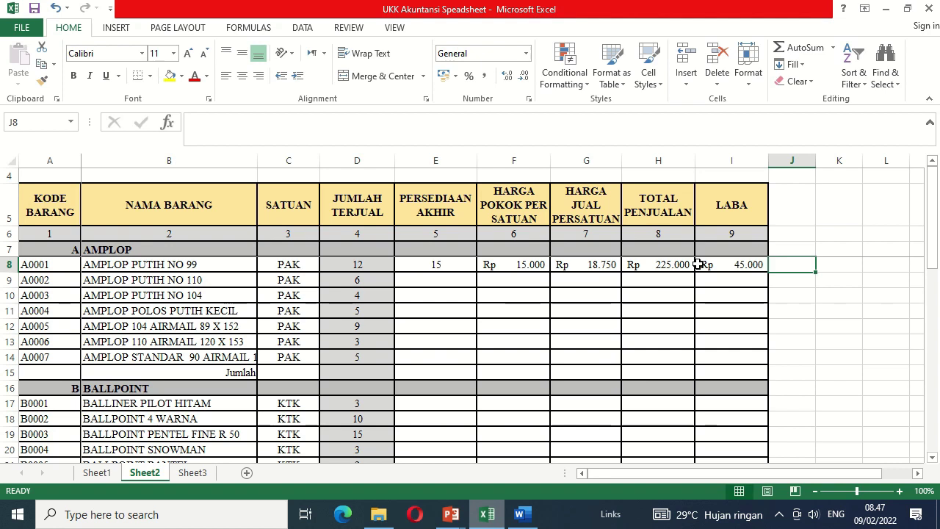
Step: Copy the formulas in E8:I8 to the remaining AMPLOP item rows, 9 to 14
left_click(462, 268)
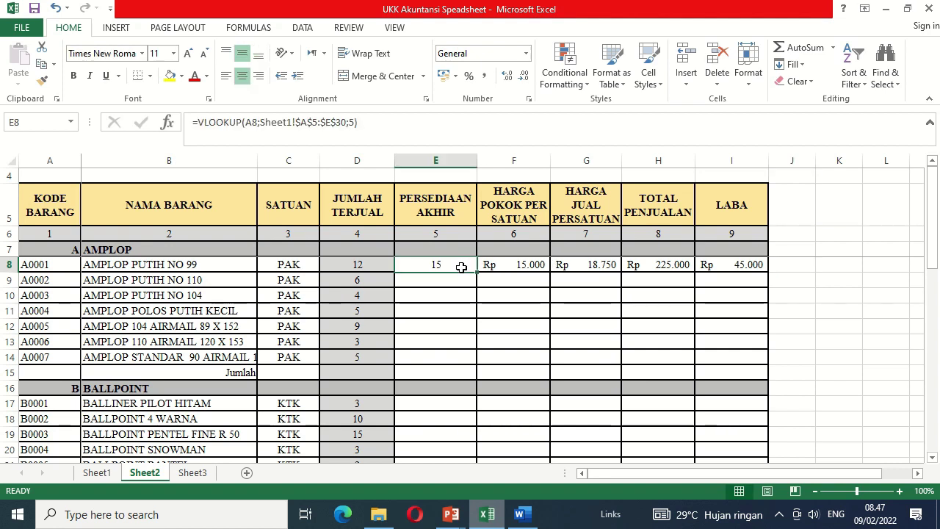
key("shift+Right")
key("shift+Right")
key("shift+Right")
key("shift+Right")
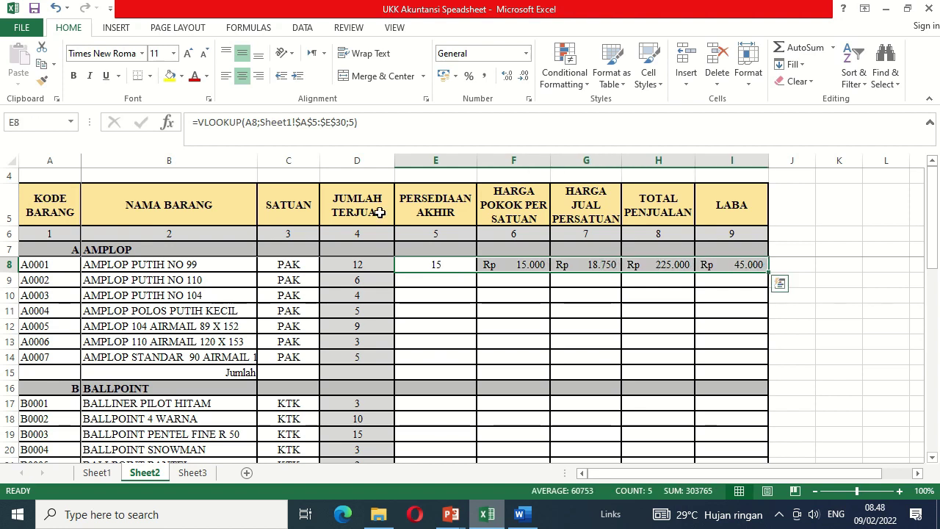
left_click(42, 66)
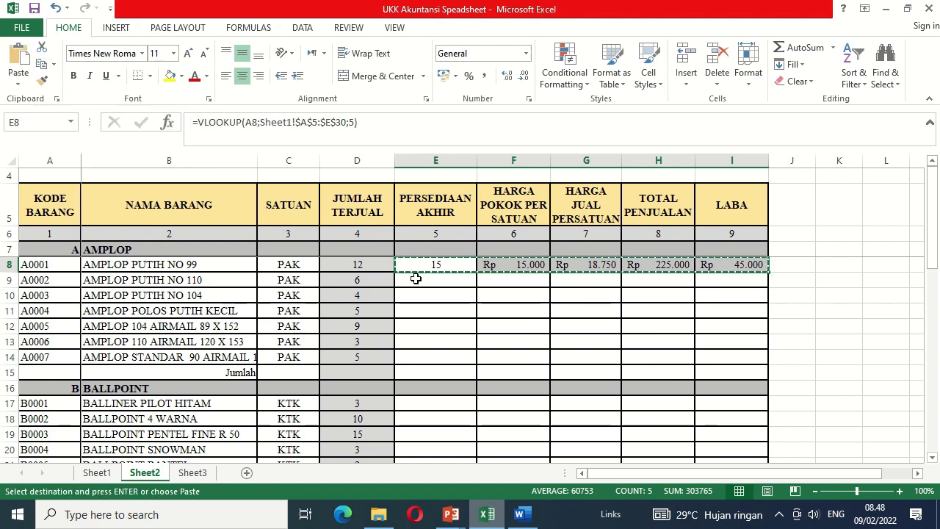
left_click(416, 279)
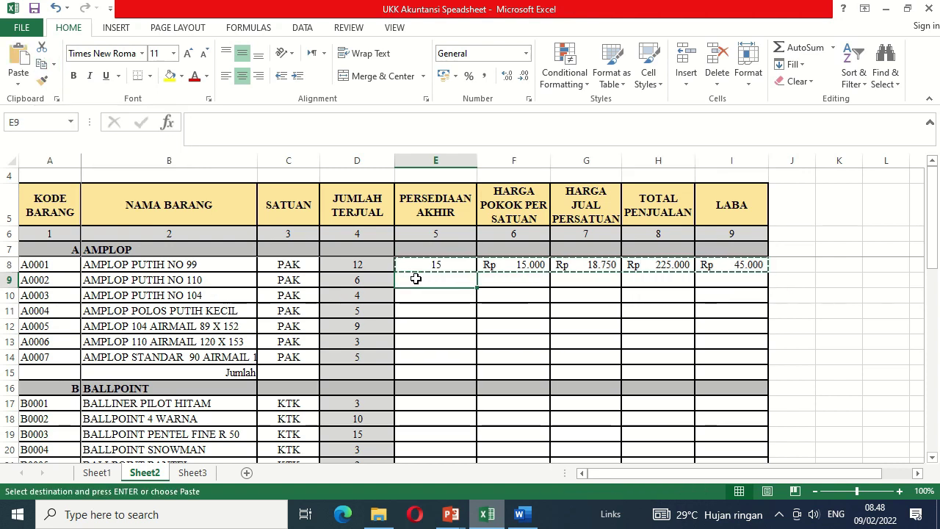
key("shift+Down")
key("shift+Down")
key("shift+Down")
key("shift+Down")
key("shift+Down")
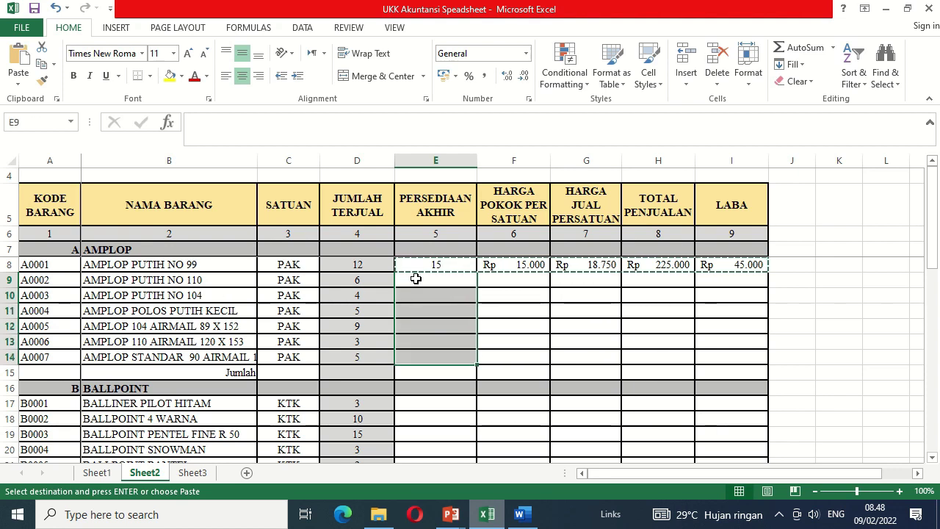
left_click(18, 60)
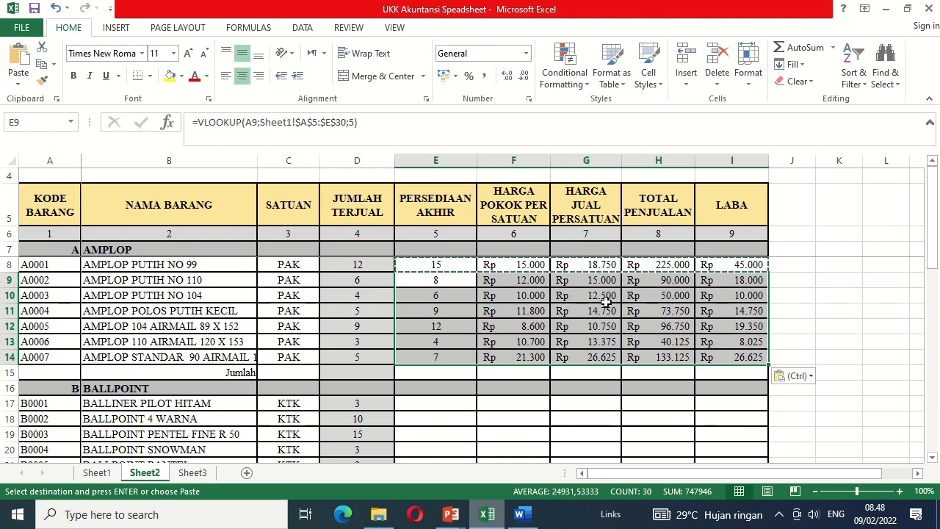
Step: Paste the copied row 8 formulas into the BALLPOINT item rows, starting at E17 and ending at row 21
left_click(439, 407)
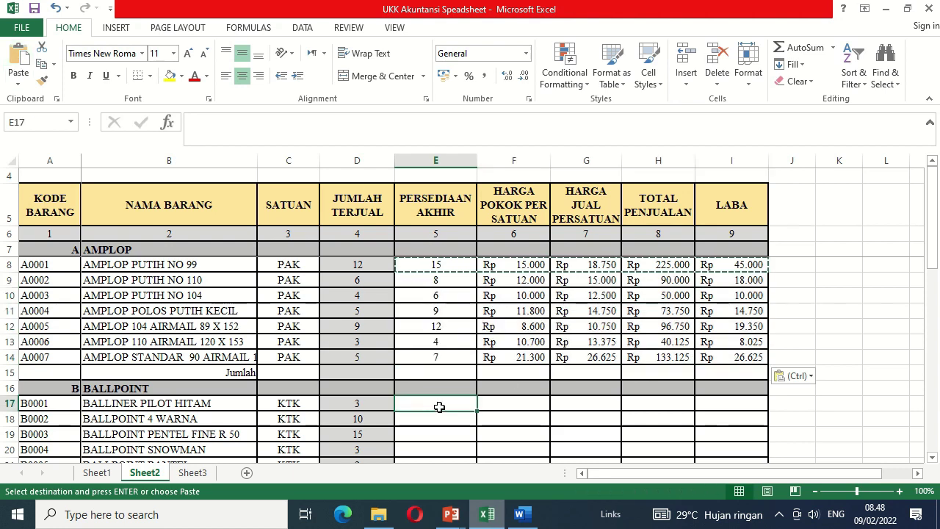
left_click_drag(439, 407, 439, 407)
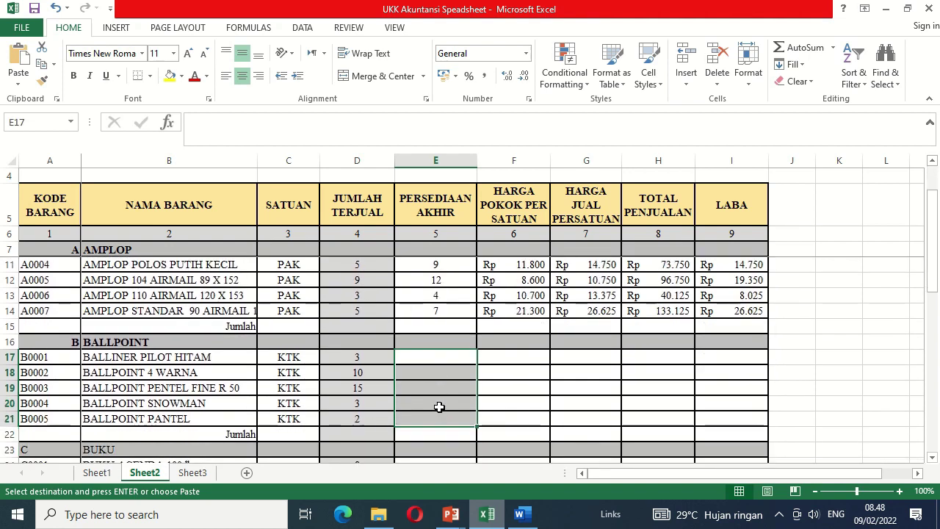
left_click(19, 62)
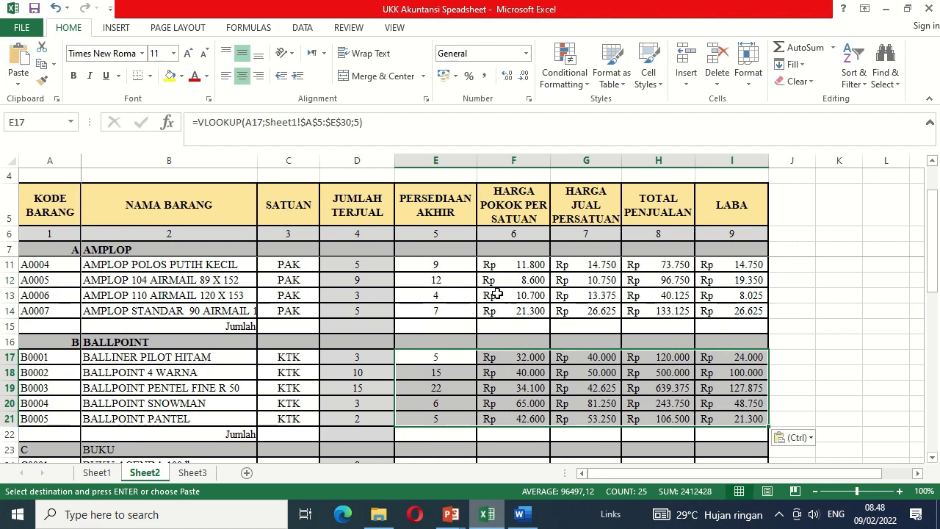
Step: Paste the copied row 8 formulas into the BUKU item rows 24 to 32, starting at column E, and end the copy mode
left_click(435, 404)
scroll(435, 425, "down", 3)
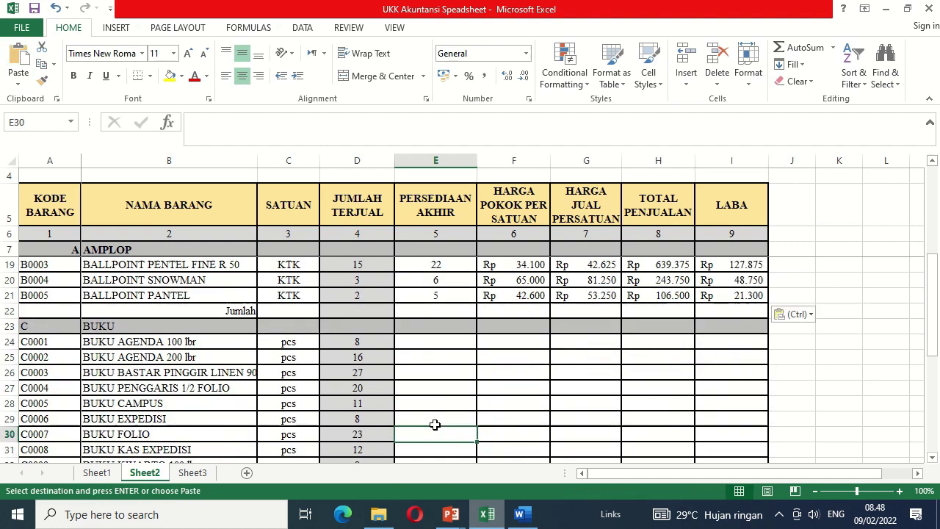
key("Down")
key("Down")
key("Down")
key("Down")
key("shift+Down")
key("shift+Down")
key("shift+Down")
key("shift+Down")
key("shift+Down")
key("shift+Down")
key("shift+Down")
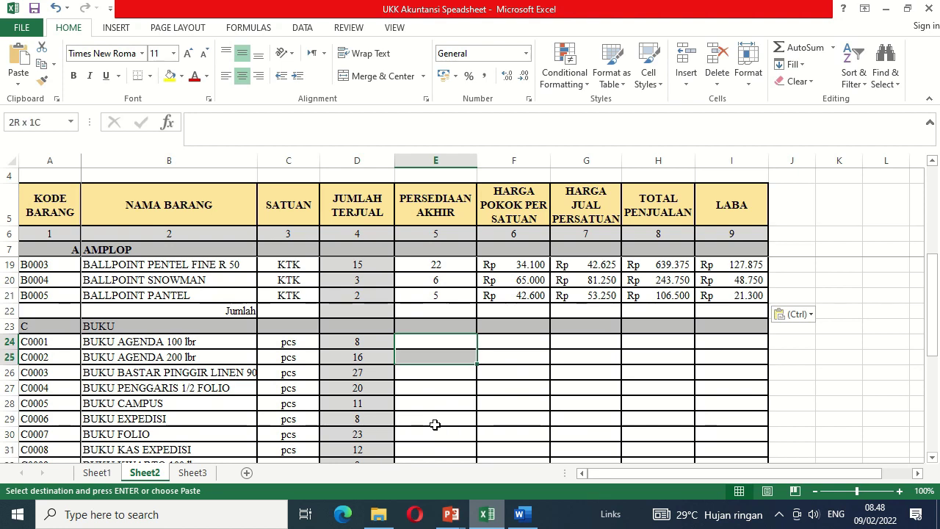
key("shift+Down")
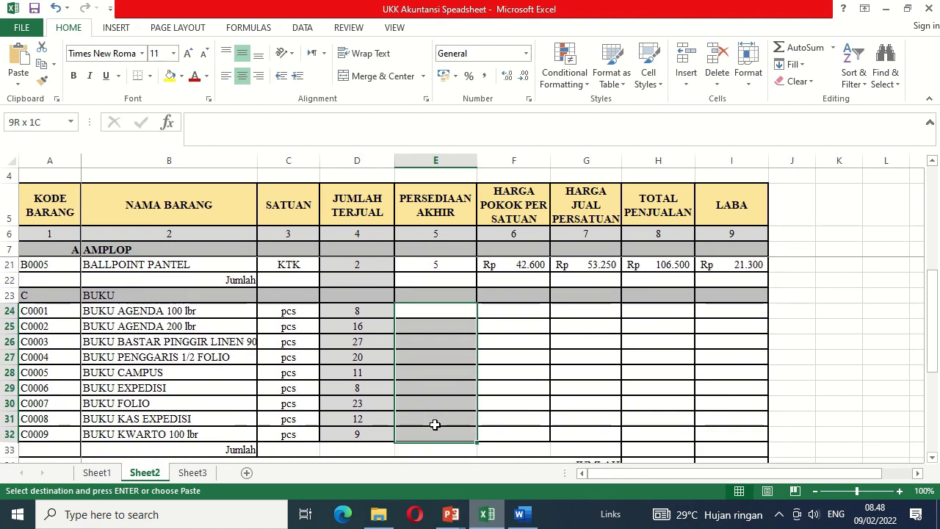
left_click(21, 63)
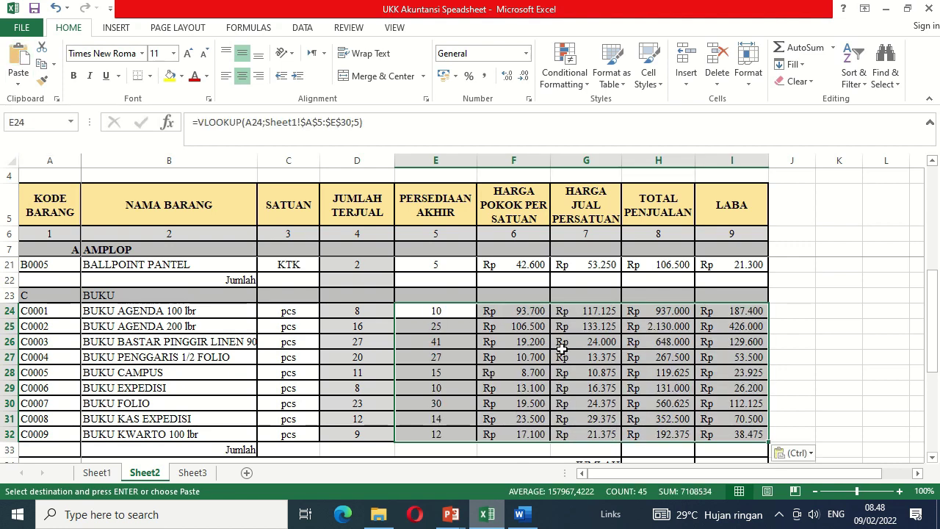
left_click(560, 349)
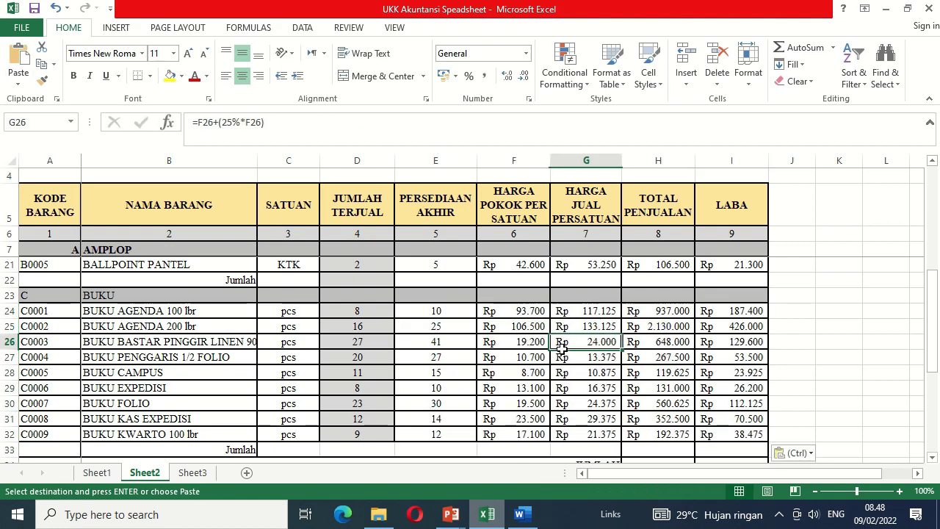
key("Escape")
Step: Read the Pertanyaan instructions below the table for how to complete the Jumlah rows of each item group
scroll(370, 396, "up", 4)
left_click(731, 372)
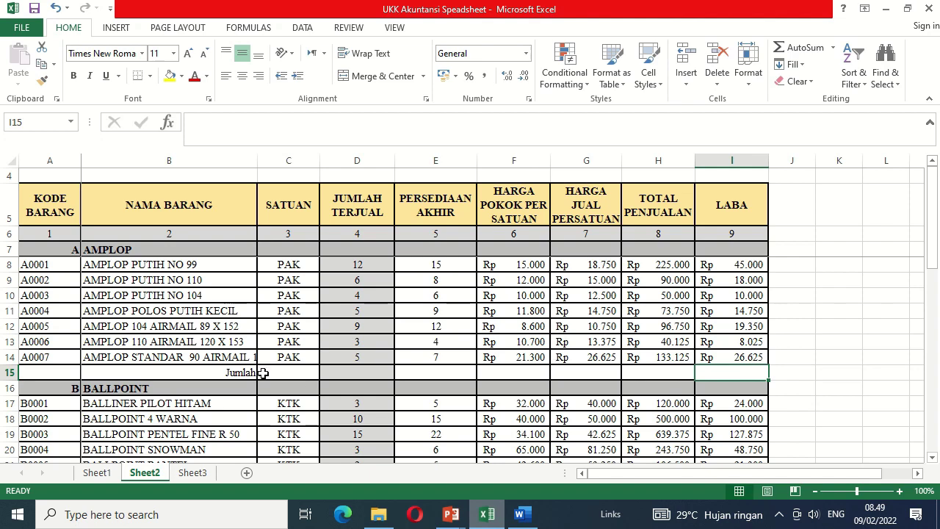
key("Down")
key("Down")
key("Down")
key("Down")
key("Down")
key("Down")
key("Down")
key("Down")
key("Down")
key("Down")
key("Down")
key("Down")
key("Down")
key("Down")
key("Down")
key("Down")
key("Down")
key("Down")
key("Down")
key("Down")
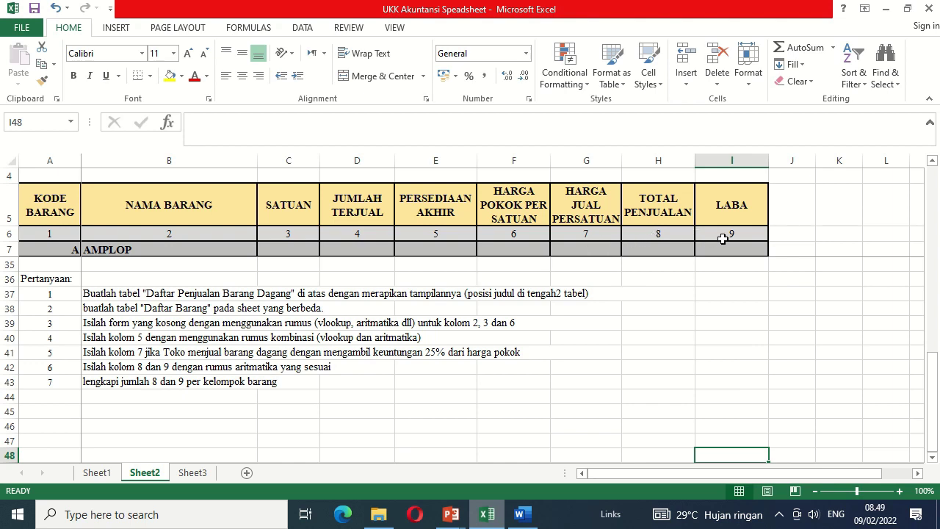
key("ctrl+z")
key("ctrl+z")
key("ctrl+z")
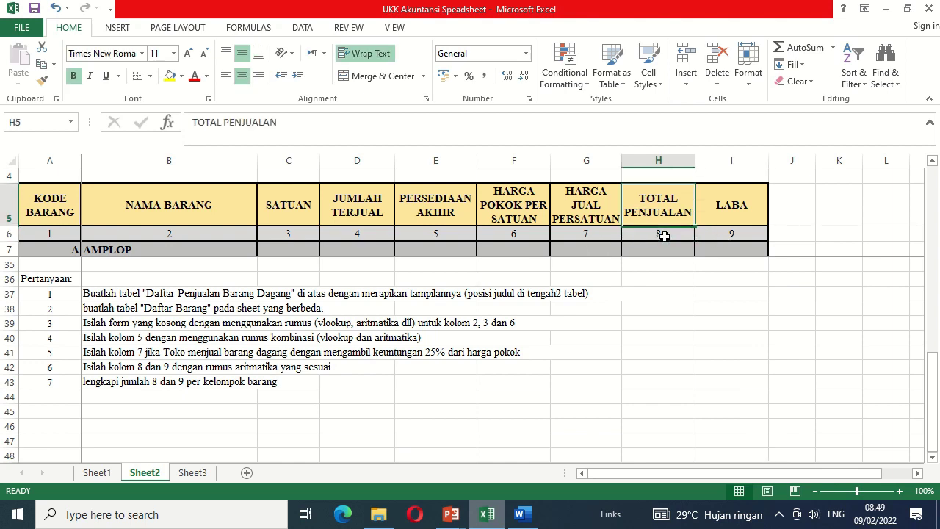
Step: Enter a SUM formula over H8:H14 in the AMPLOP Jumlah cell H15 under TOTAL PENJUALAN
key("ctrl+z")
key("ctrl+z")
key("ctrl+z")
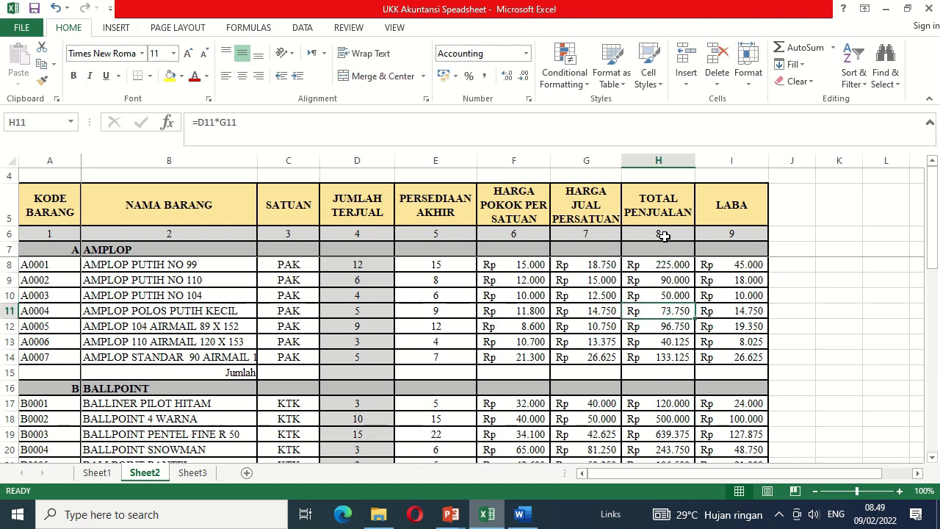
key("Down")
key("Down")
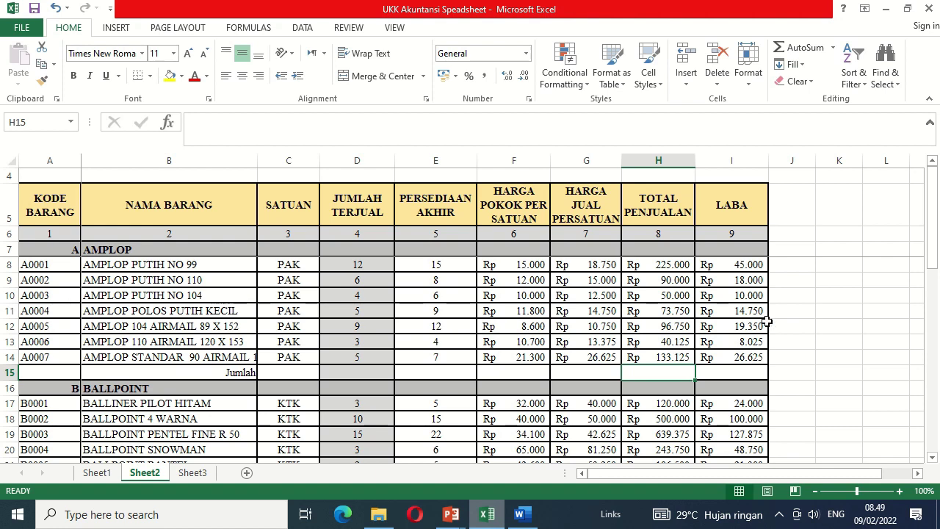
type("=su")
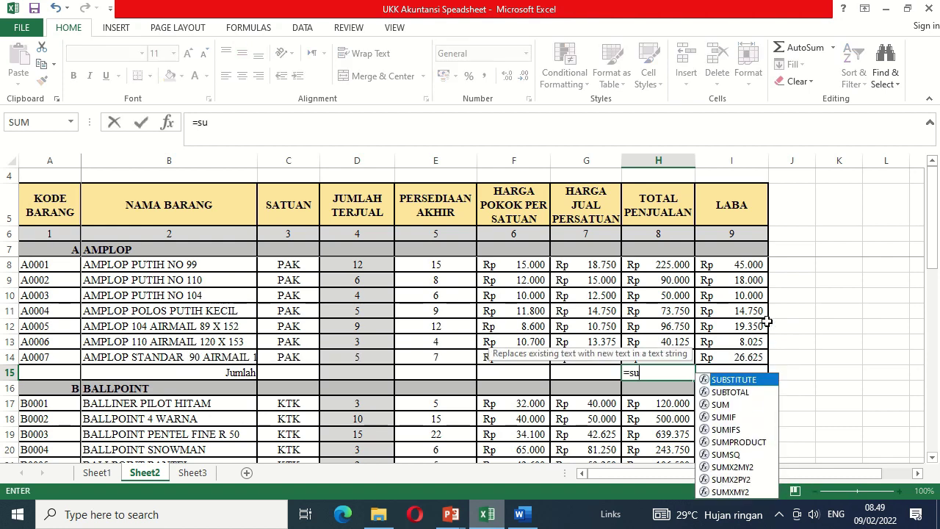
type("m(")
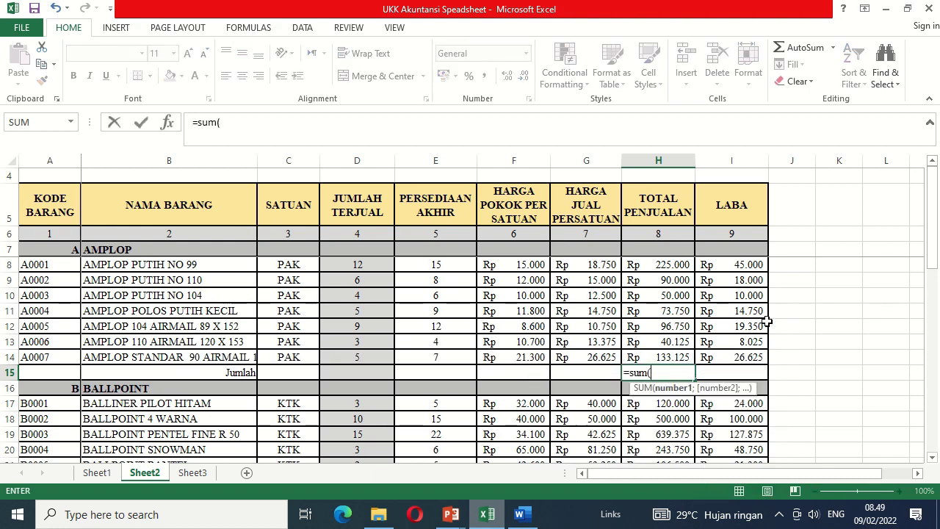
left_click(671, 265)
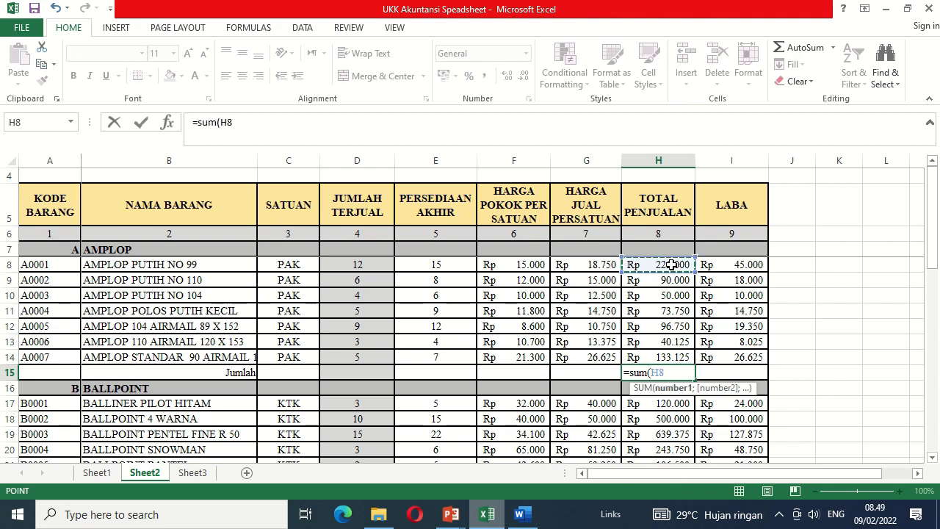
left_click_drag(671, 265, 675, 359)
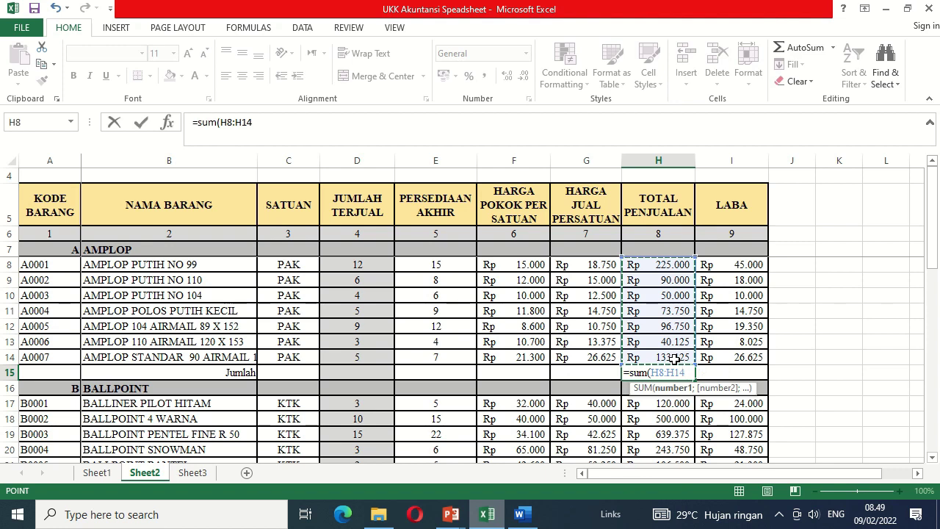
key("Return")
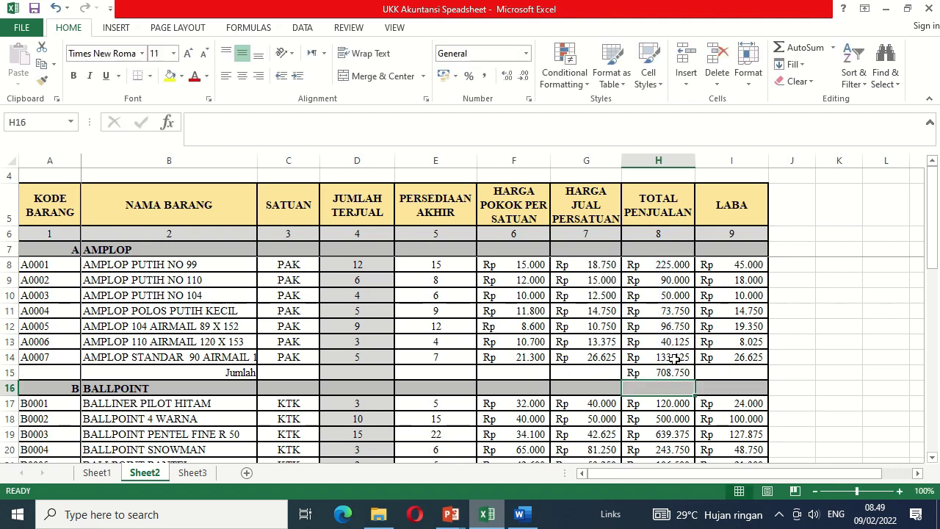
Step: Fill the AMPLOP Jumlah formula from H15 across to LABA cell I15
key("Up")
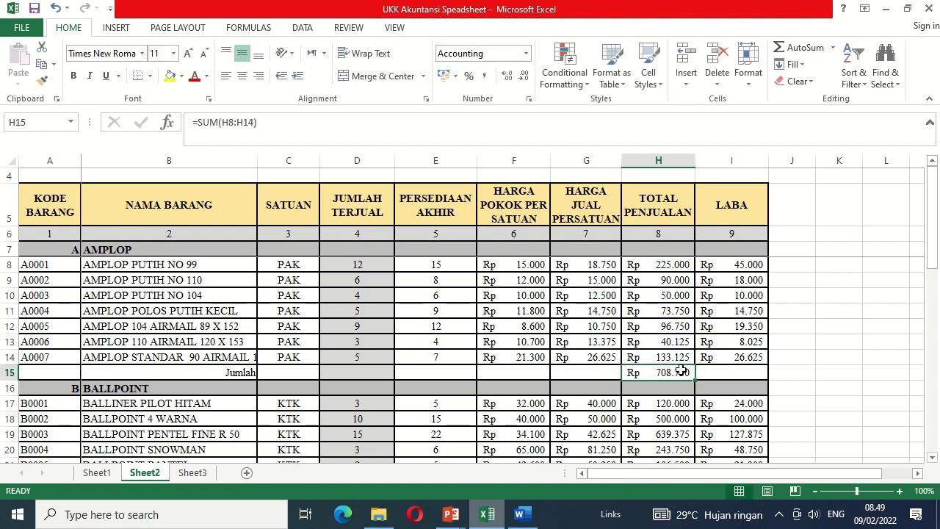
left_click_drag(697, 383, 752, 380)
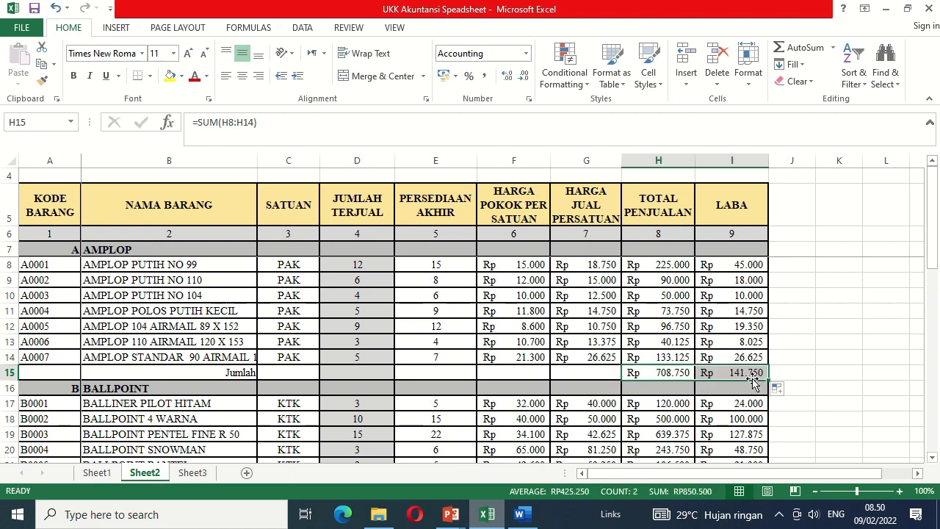
left_click(667, 415)
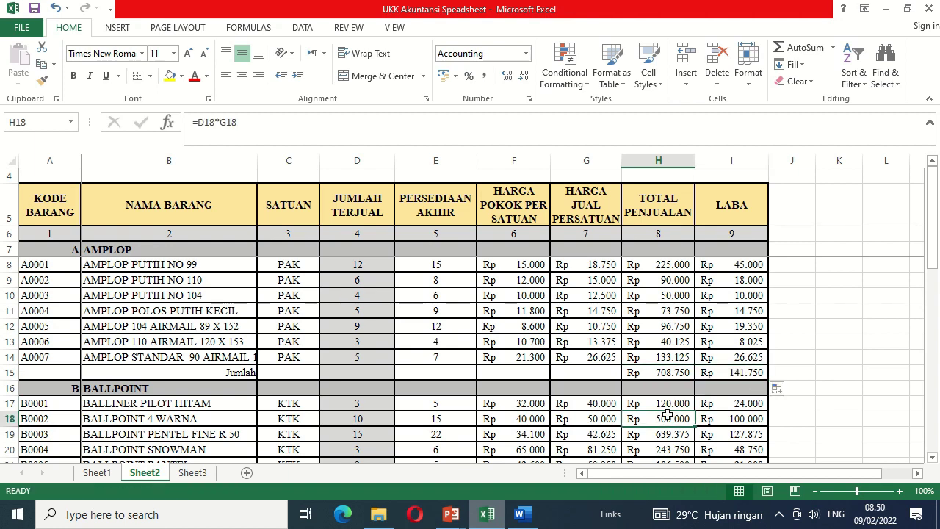
Step: Total the BALLPOINT group with a SUM over H17:H21 in Jumlah cell H22 and fill it across to LABA cell I22
key("Down")
key("Down")
key("Down")
key("Down")
key("Down")
key("Down")
key("Down")
key("Down")
key("Down")
key("Down")
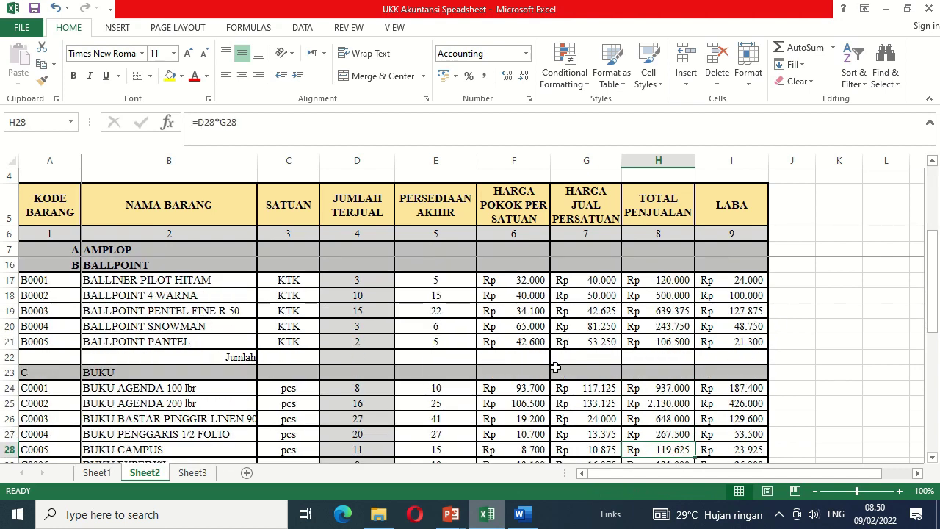
left_click(641, 362)
type("=")
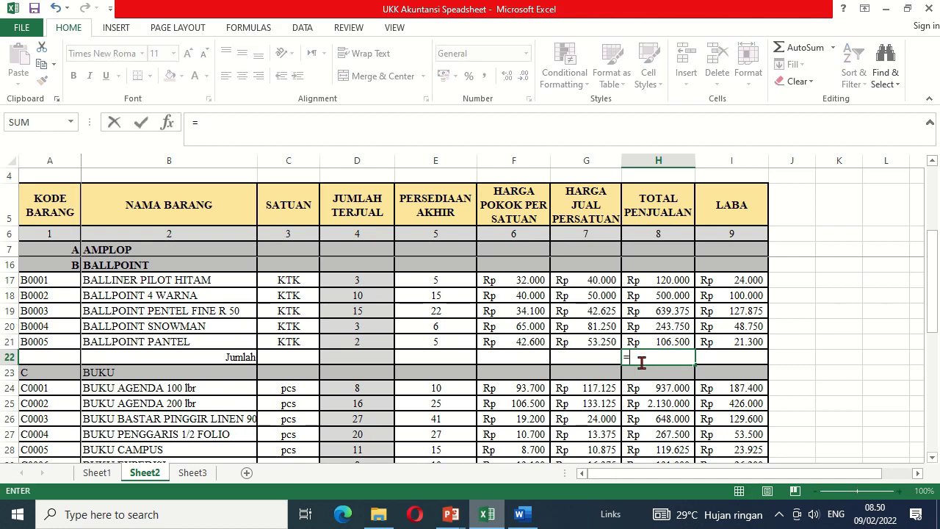
type("sum(")
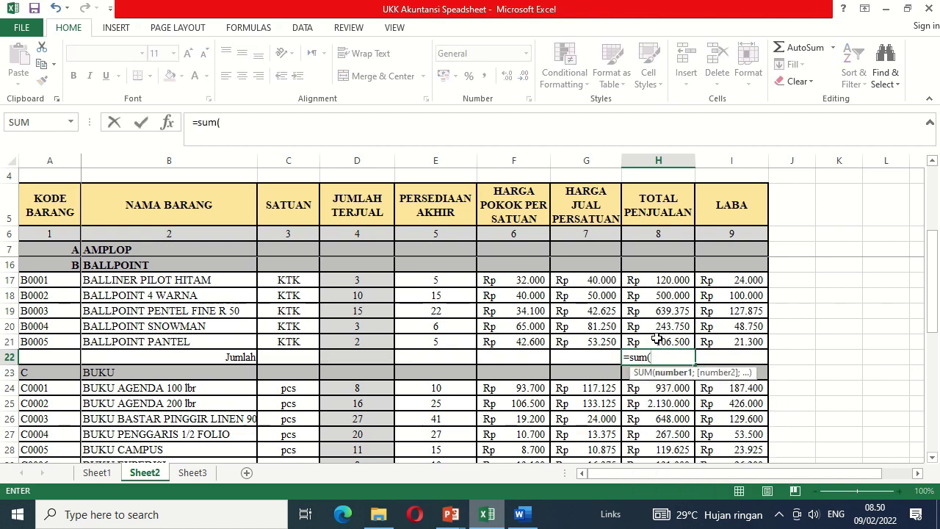
left_click(657, 338)
left_click_drag(658, 337, 659, 295)
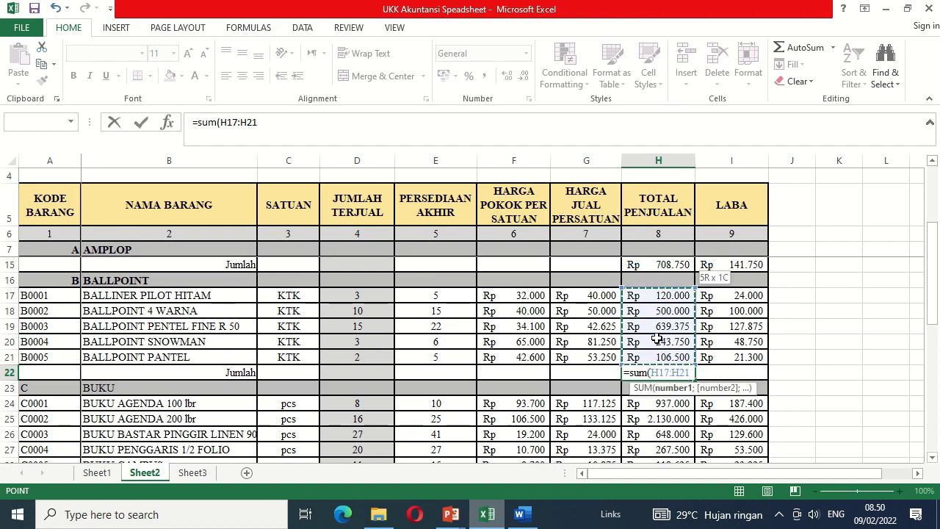
key("Return")
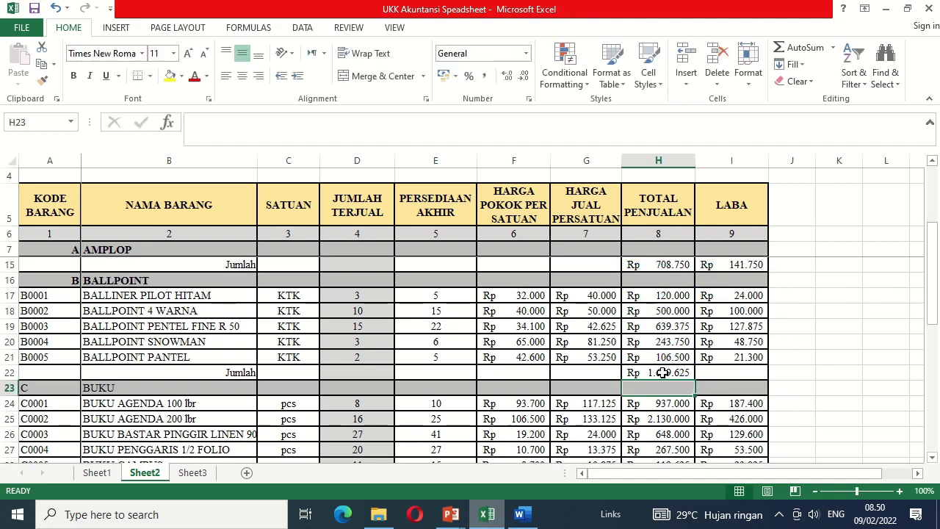
left_click(663, 373)
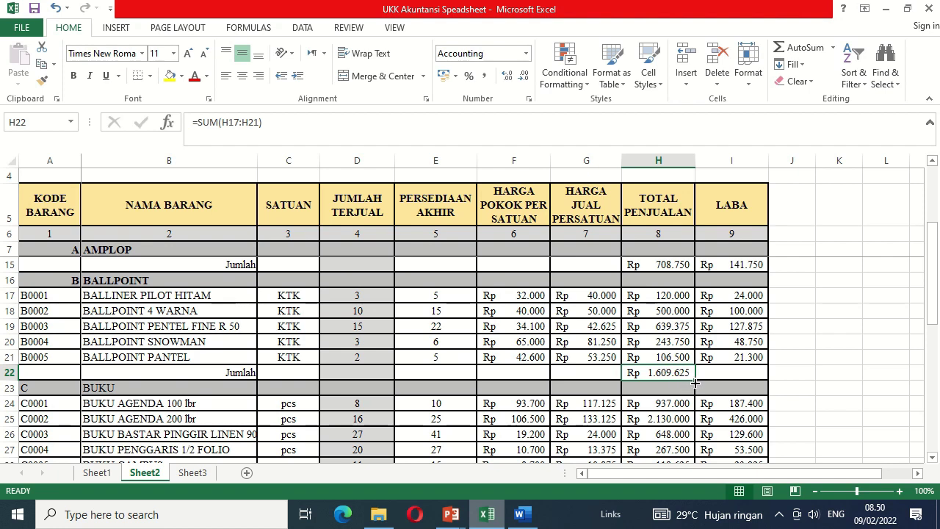
left_click_drag(695, 382, 757, 378)
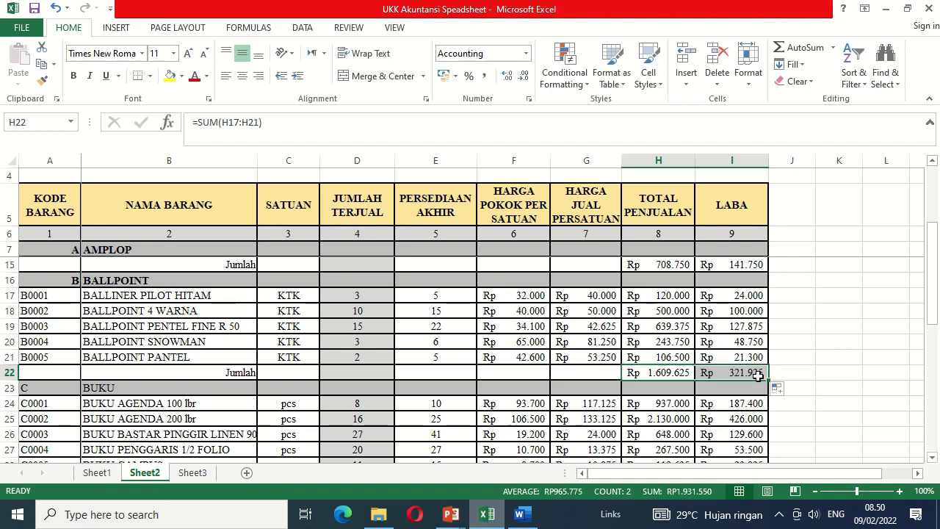
Step: Enter a SUM formula over H24:H32 in the BUKU Jumlah cell H33 under TOTAL PENJUALAN
left_click(663, 419)
key("Down")
key("Down")
key("Down")
key("Down")
key("Down")
key("Down")
key("Down")
key("Down")
key("Down")
key("Down")
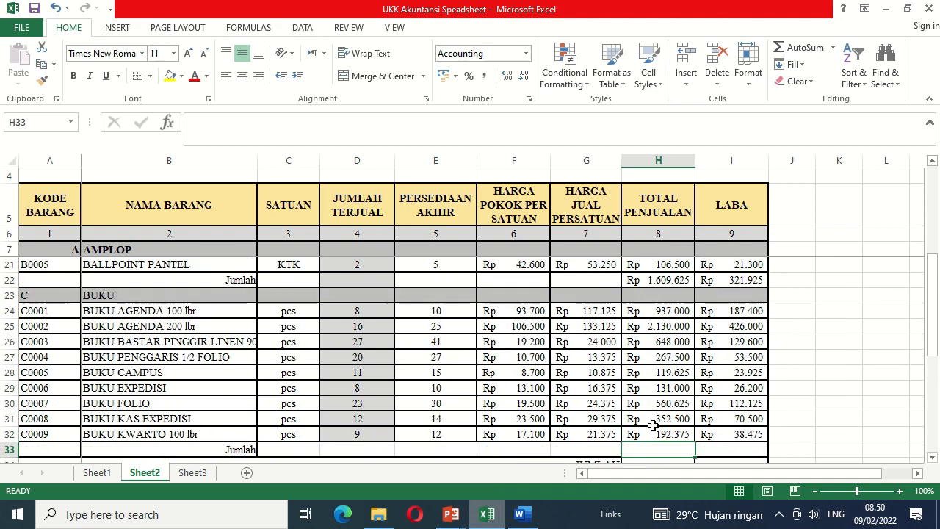
left_click(652, 424)
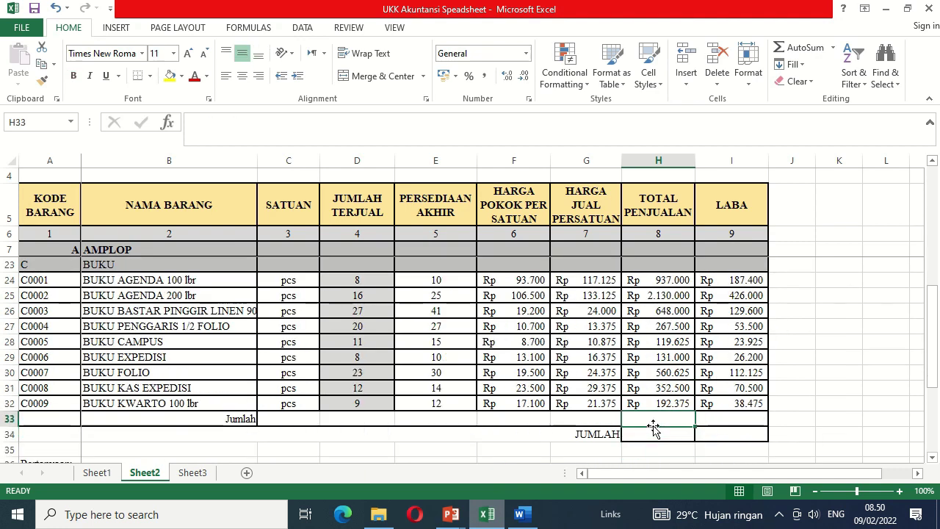
type("=sum")
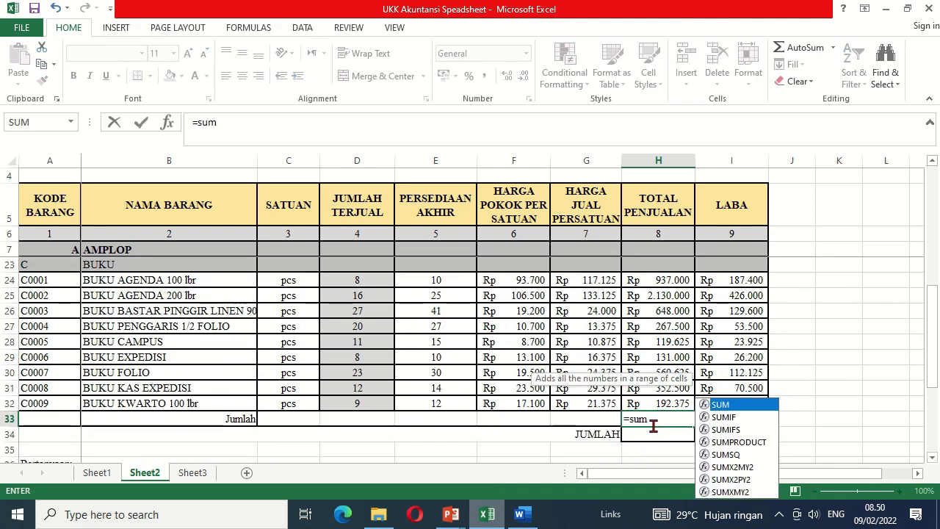
type("(")
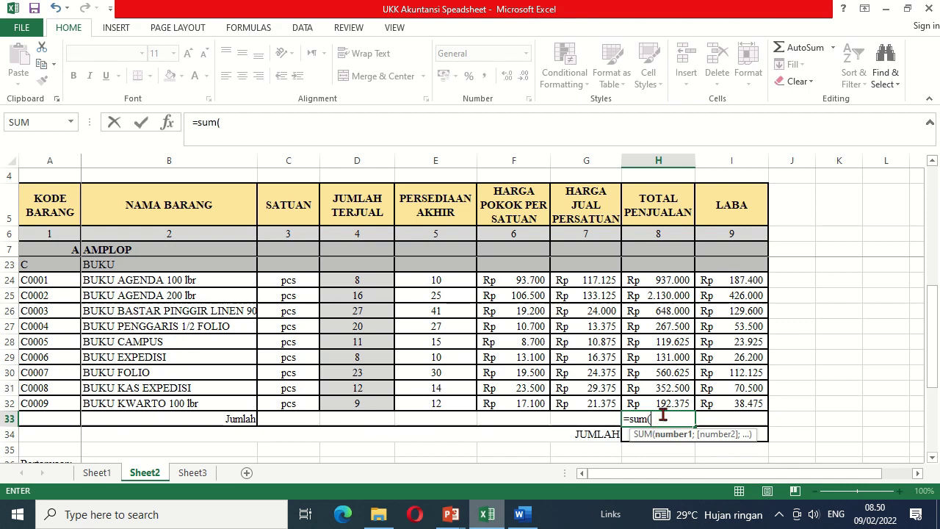
left_click_drag(663, 403, 663, 280)
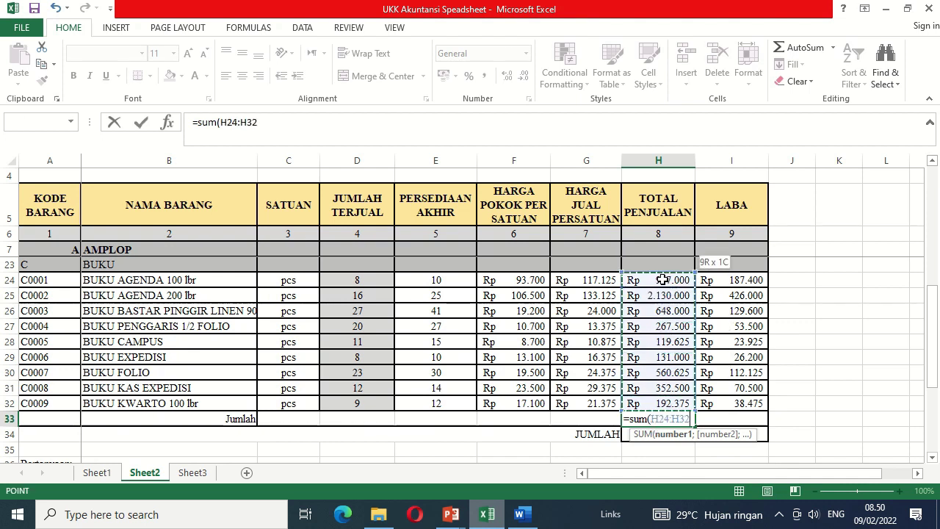
key("Return")
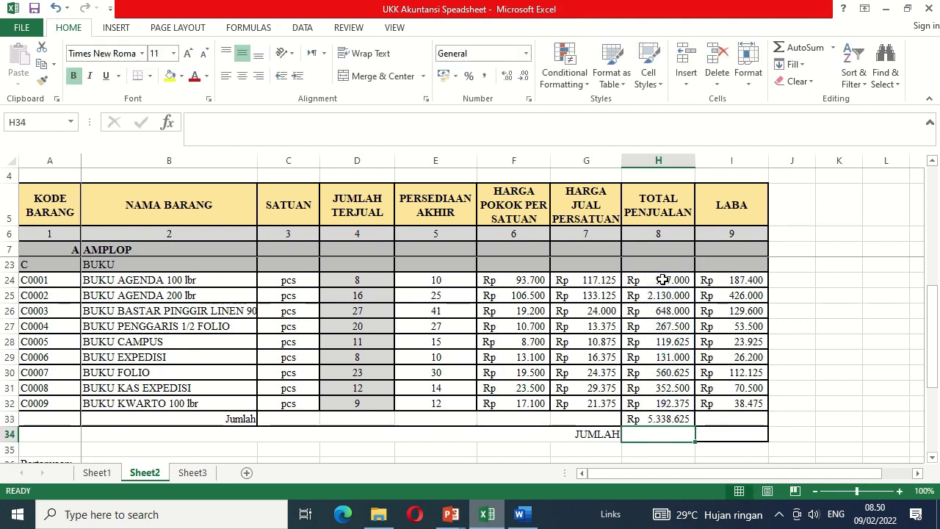
Step: Fill the BUKU Jumlah formula from H33 across to LABA cell I33
left_click(666, 417)
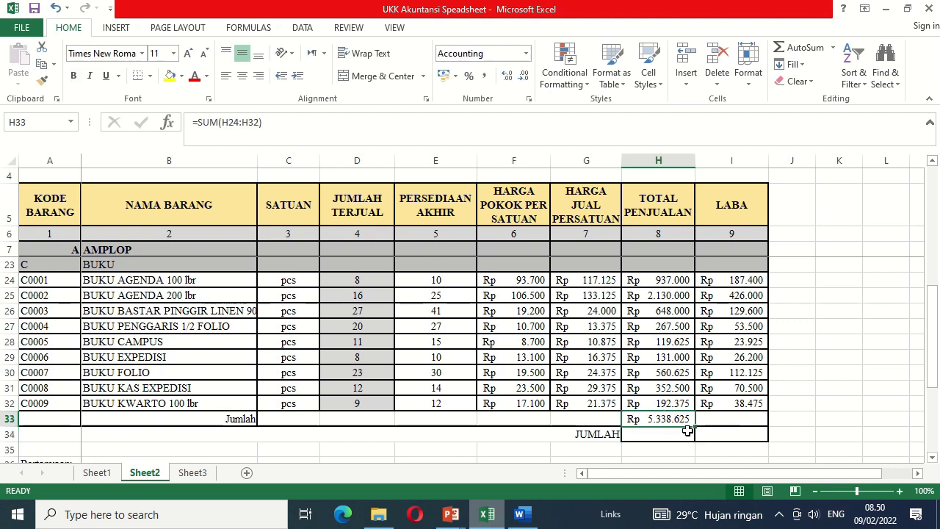
left_click_drag(697, 428, 740, 428)
left_click(787, 419)
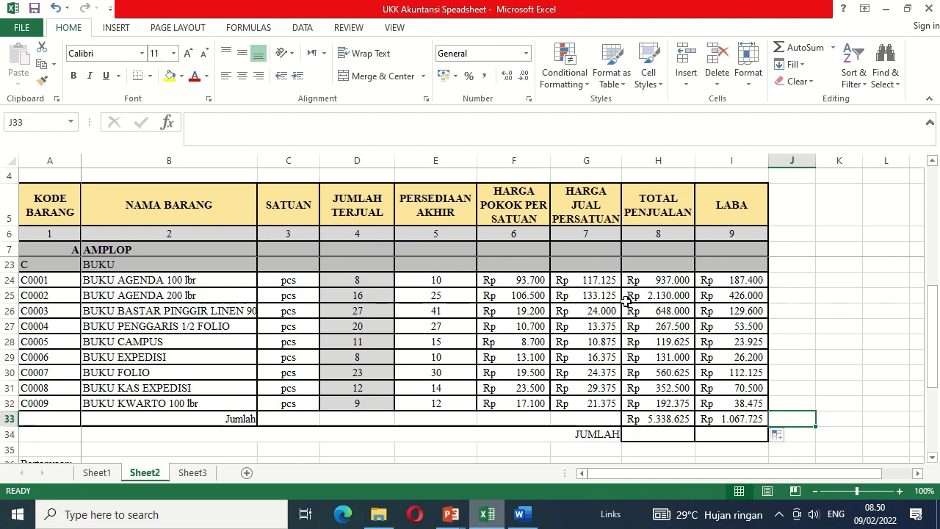
Step: Enter the grand total formula =H33+H22+H15 in the JUMLAH cell H34, adding the three group totals
left_click(654, 436)
type("=")
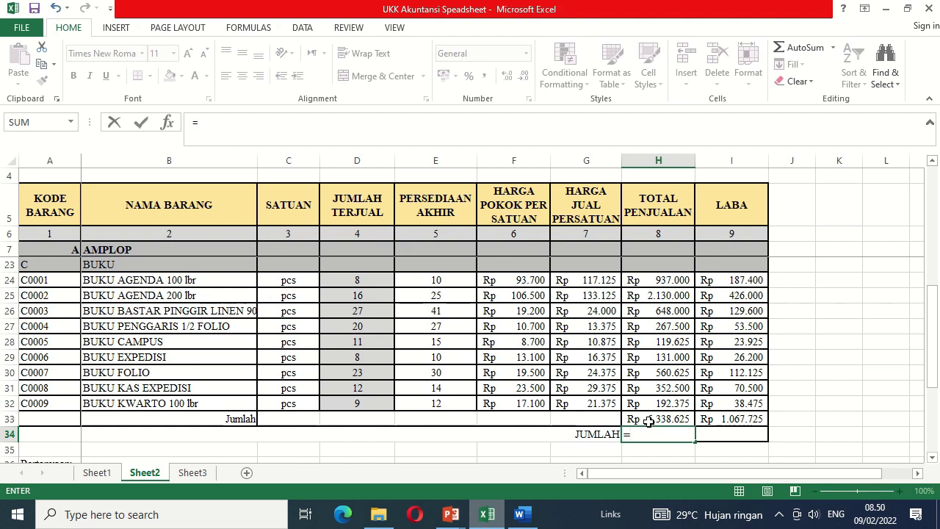
left_click(649, 421)
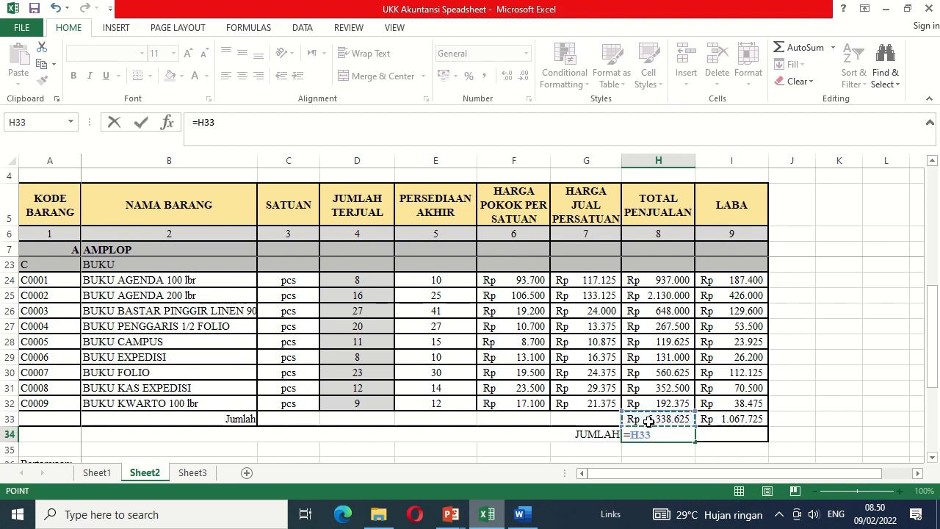
type("+")
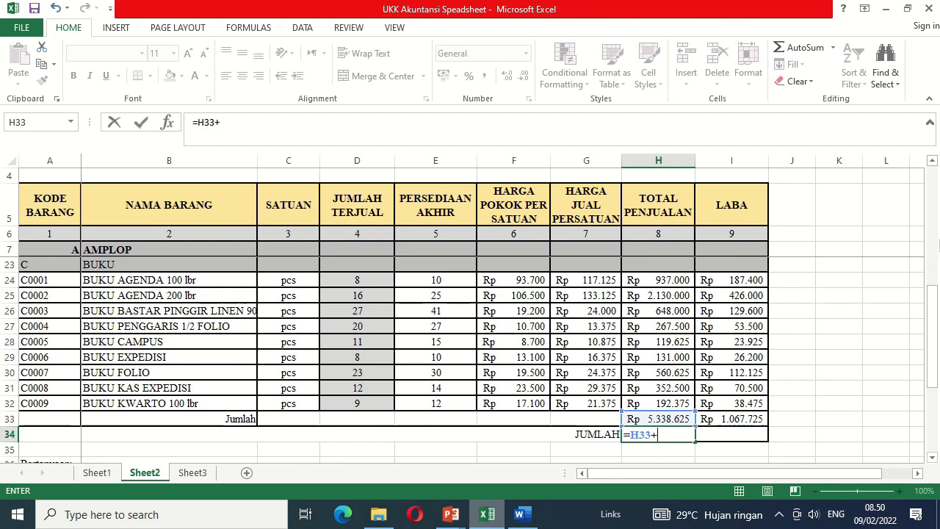
left_click(933, 162)
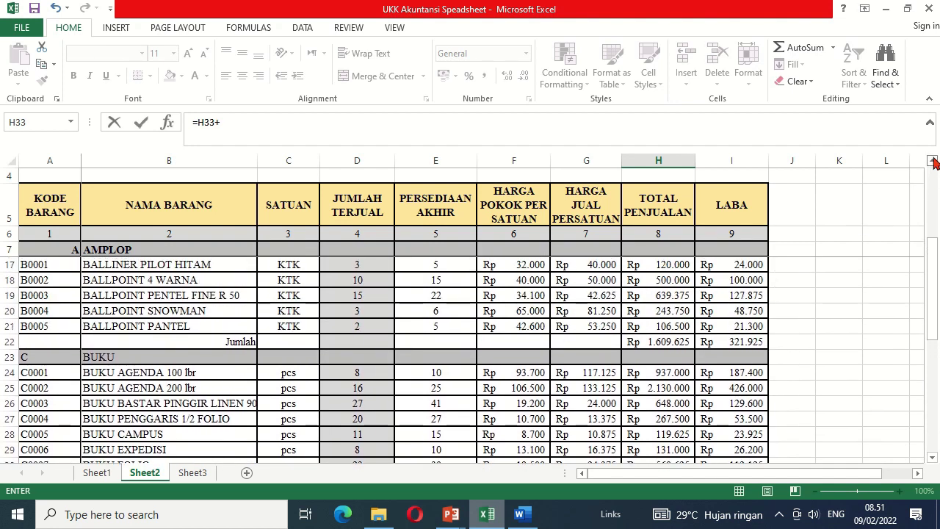
scroll(932, 162, "up", 1)
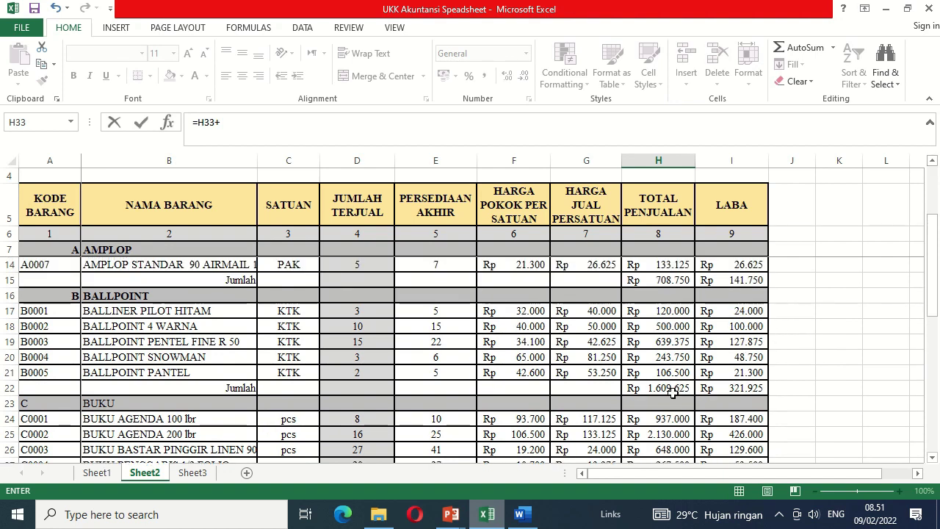
left_click(672, 391)
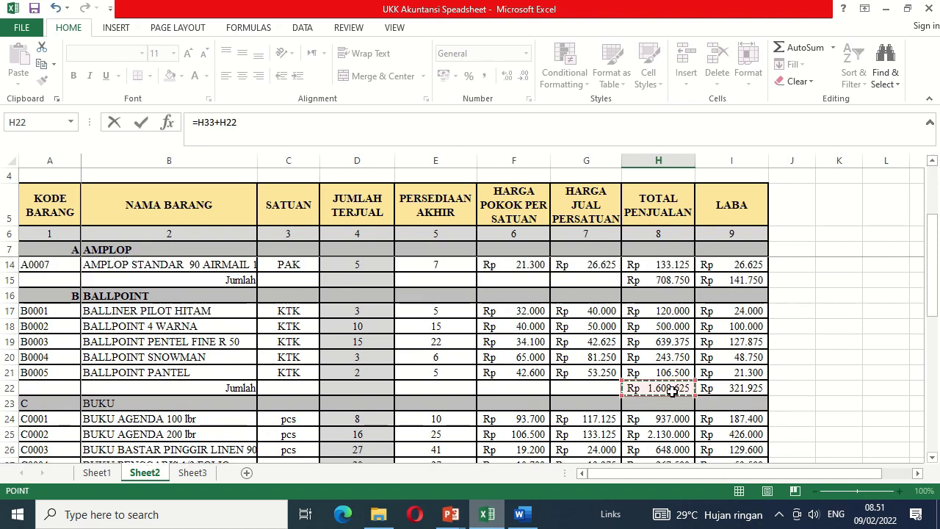
type("+")
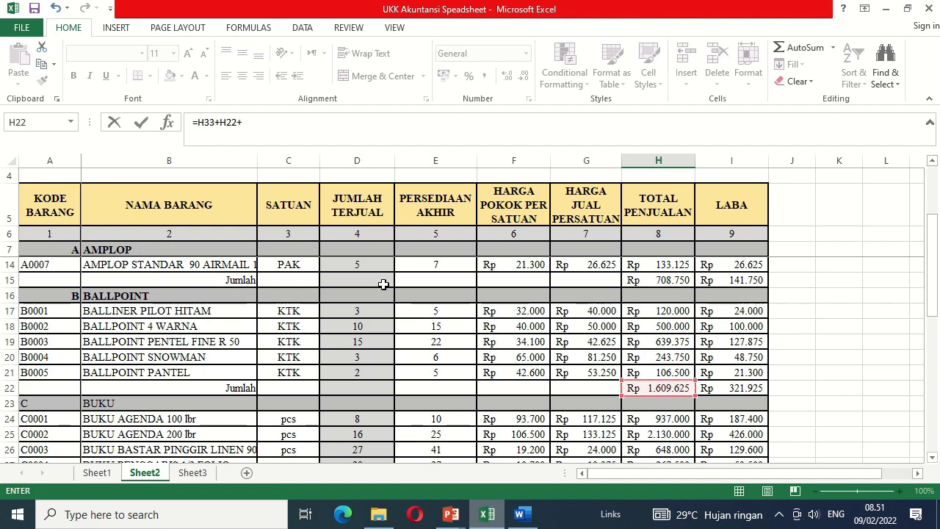
left_click(660, 282)
key("Return")
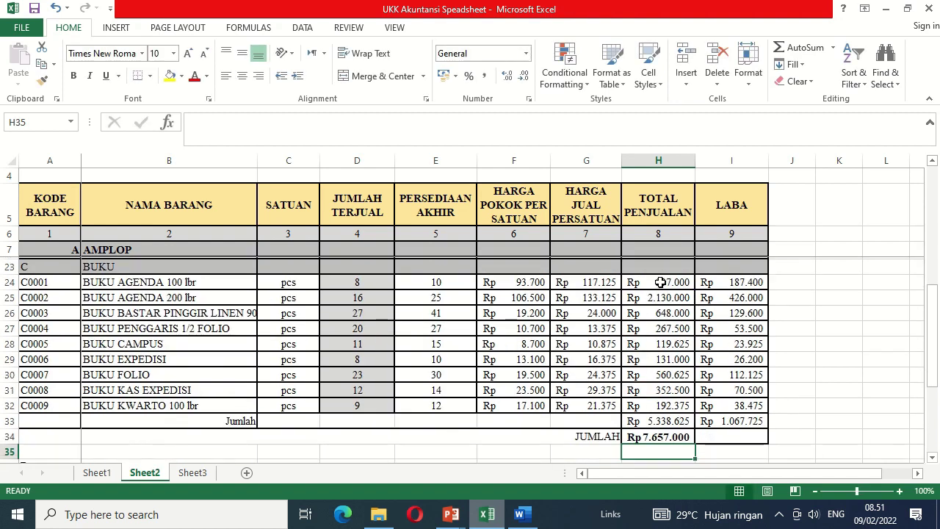
Step: Fill the grand total formula from H34 across to LABA cell I34
left_click(658, 435)
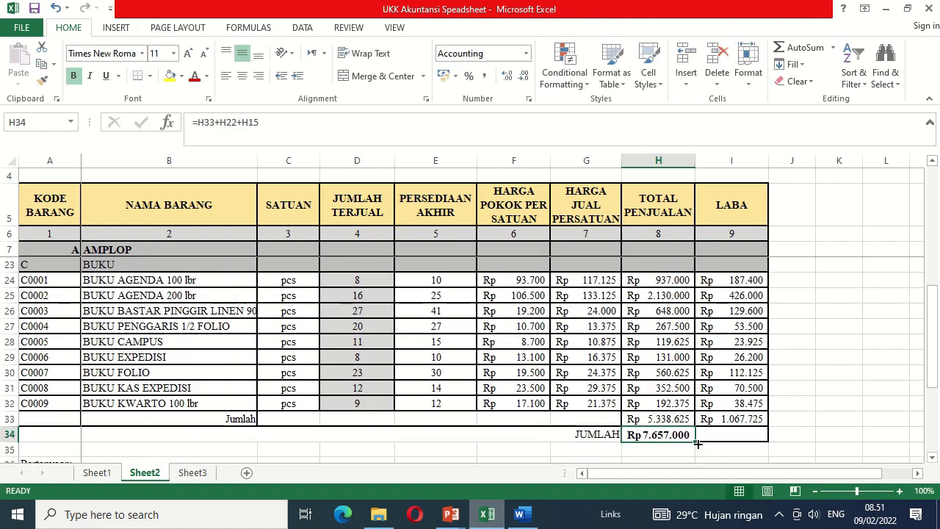
left_click_drag(698, 444, 761, 445)
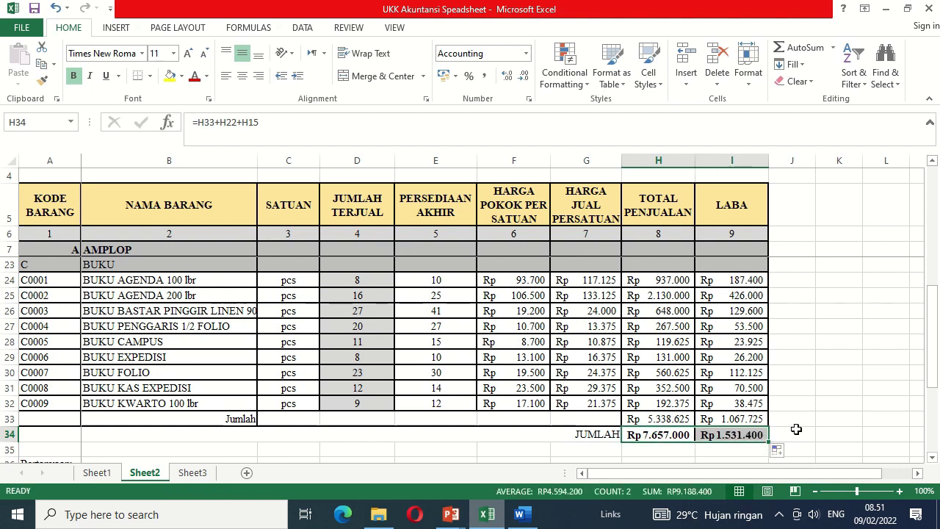
left_click(796, 429)
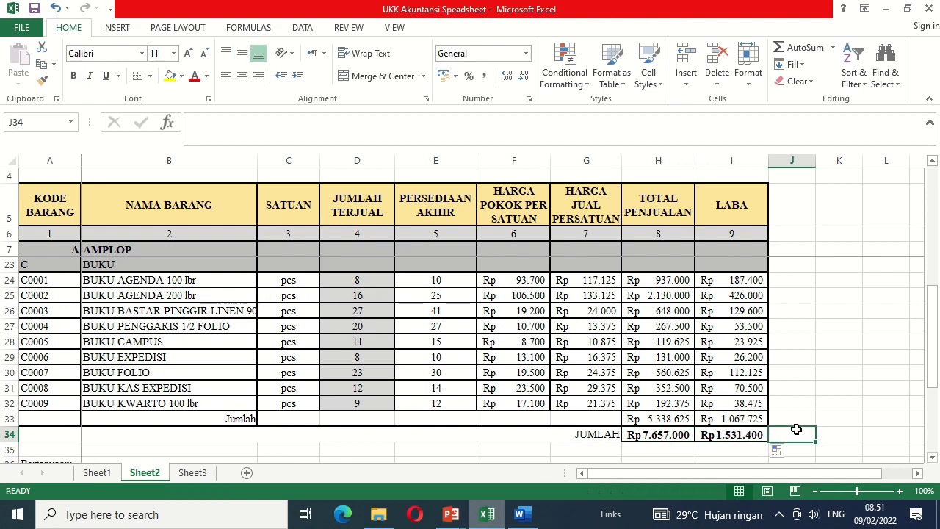
Step: Return to the start of Sheet2 and unfreeze its panes
left_click(733, 460)
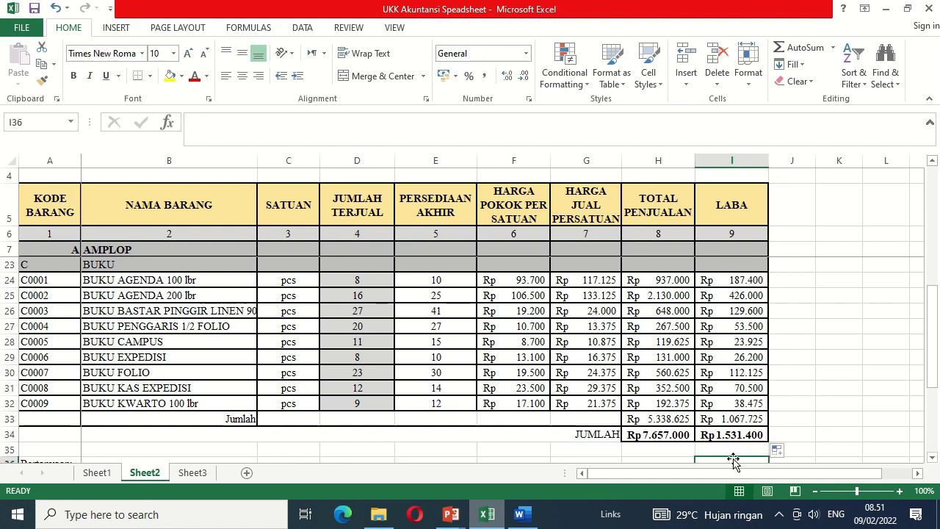
key("Up")
key("Up")
key("Up")
key("Up")
key("Up")
key("Up")
key("Up")
key("Up")
key("Up")
key("Up")
key("Up")
key("Up")
key("Up")
key("Up")
key("Up")
key("Up")
key("ctrl+Home")
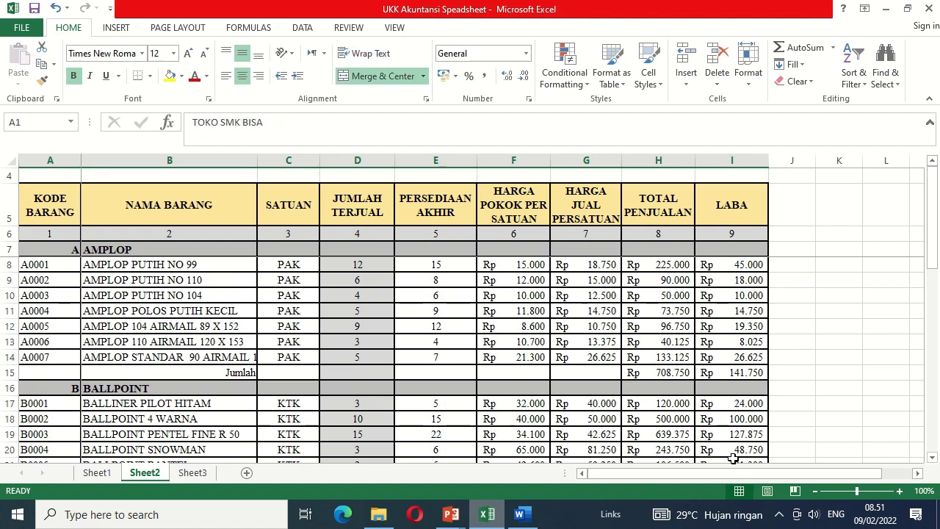
left_click(394, 30)
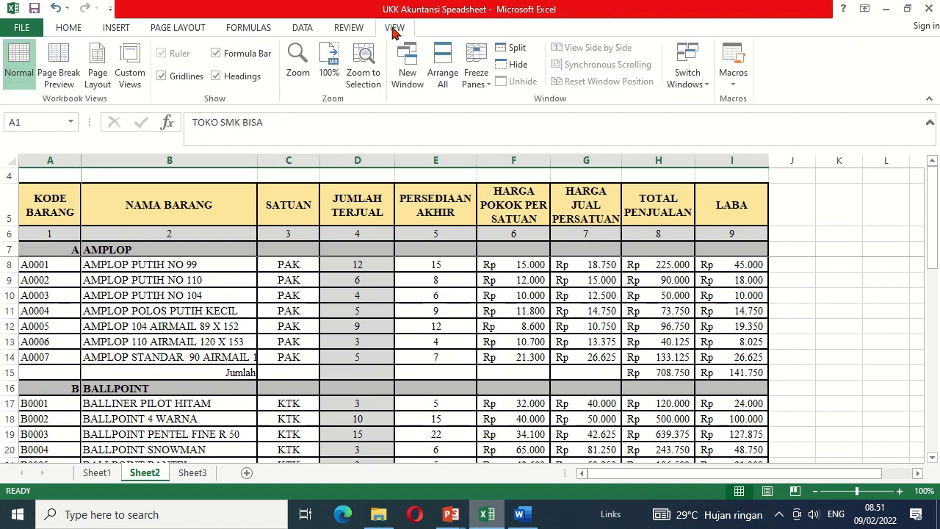
left_click(476, 74)
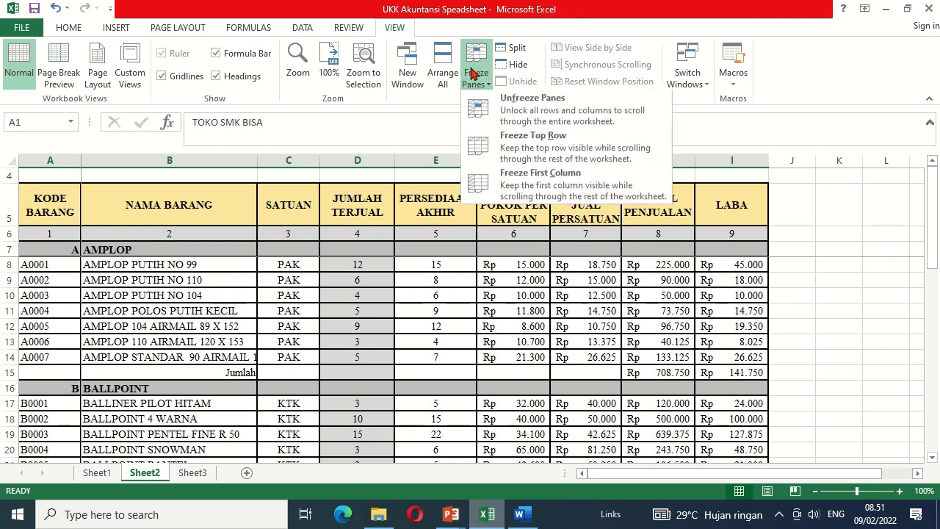
left_click(481, 108)
Step: Review the completed sales table on Sheet2 from the title rows through the Pertanyaan list below it
left_click(397, 280)
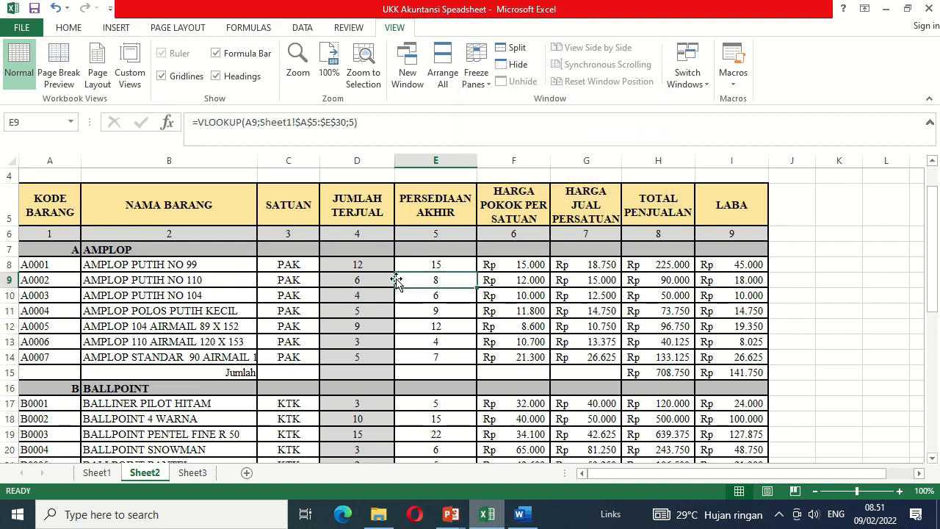
key("Up")
key("Up")
key("Up")
key("Up")
key("Up")
key("Up")
key("Up")
key("Up")
key("Down")
key("Down")
key("Down")
key("Down")
key("Down")
key("Down")
key("Down")
key("Down")
key("Down")
key("Down")
key("Down")
key("Down")
key("Down")
key("Down")
key("Down")
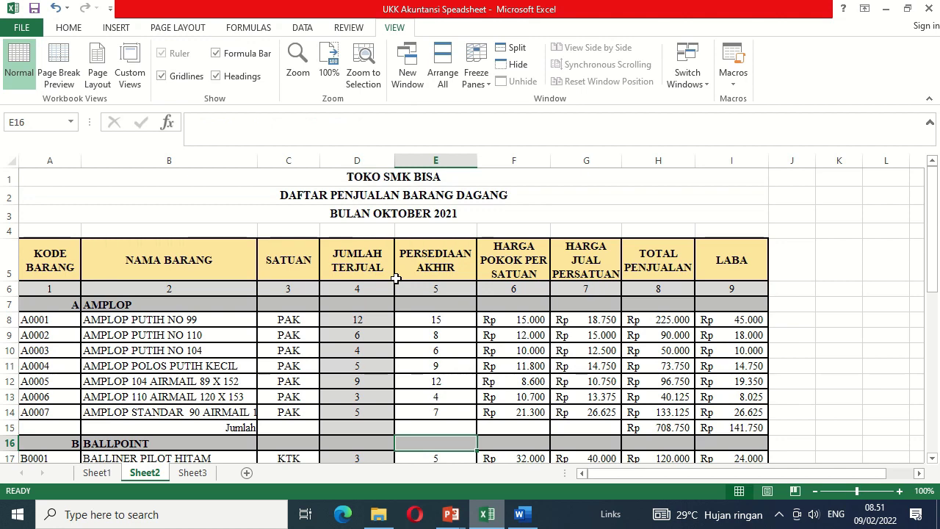
key("Down")
key("Down")
key("Down")
key("Down")
key("Down")
key("Down")
key("Down")
key("Down")
key("Down")
key("Down")
key("Down")
key("Down")
key("Down")
key("Down")
key("Down")
key("Down")
key("Down")
key("Down")
key("Down")
key("Down")
key("Down")
key("Down")
key("Down")
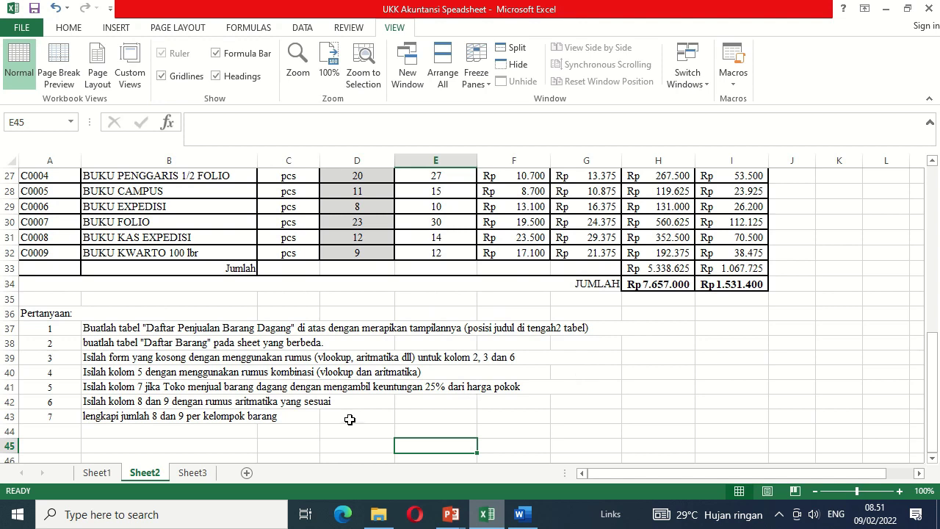
Step: Open Sheet3 and examine the weekly sales table and the Pertanyaan list below it
left_click(205, 475)
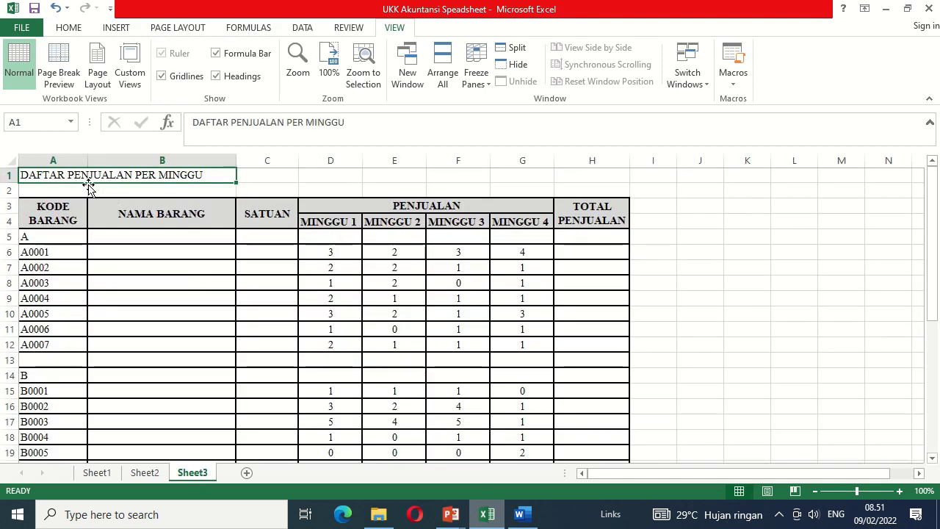
left_click(166, 270)
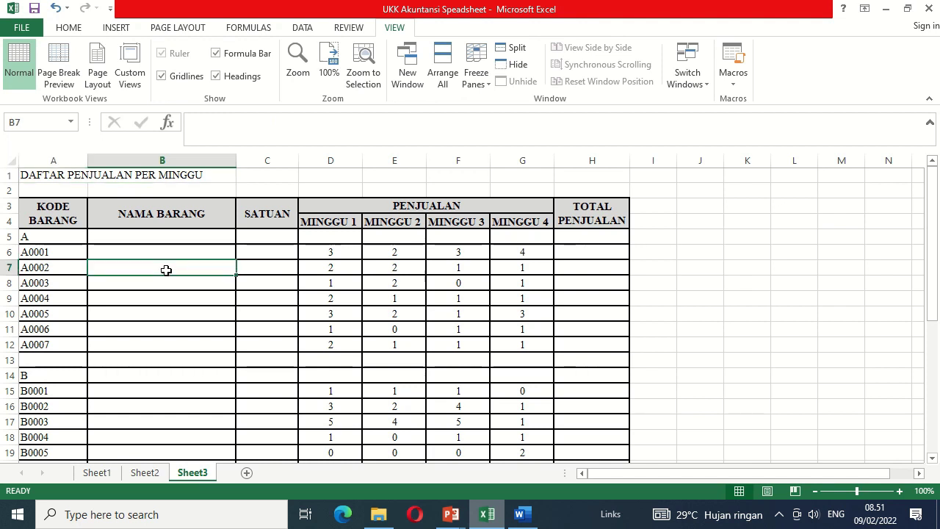
key("Down")
key("Down")
key("Down")
key("Down")
key("Down")
key("Down")
key("Down")
key("Down")
key("Down")
key("Down")
key("Down")
key("Down")
key("Down")
key("Down")
key("Down")
key("Down")
key("Down")
key("Down")
key("Down")
key("Down")
key("Down")
key("Down")
key("Down")
key("Down")
key("Down")
key("Down")
key("Down")
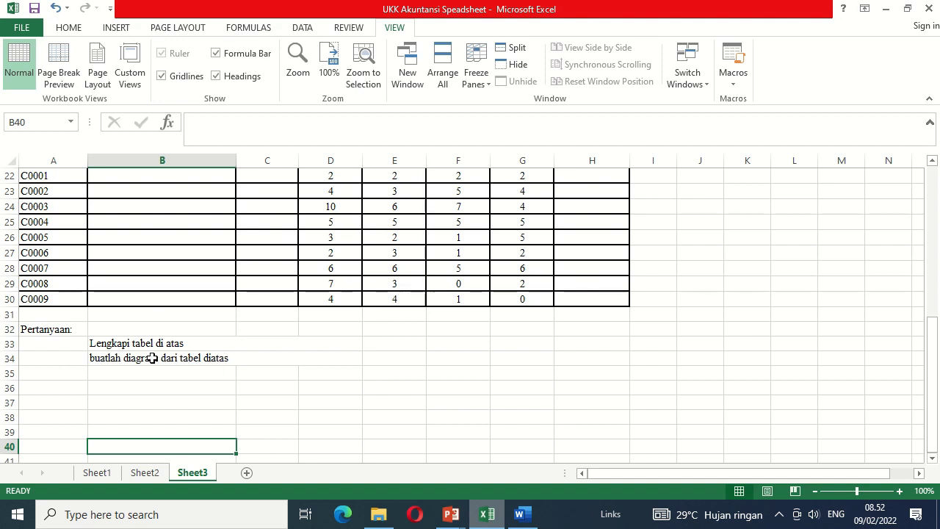
Step: Return to the DAFTAR PENJUALAN PER MINGGU title at the start of Sheet3
left_click(152, 180)
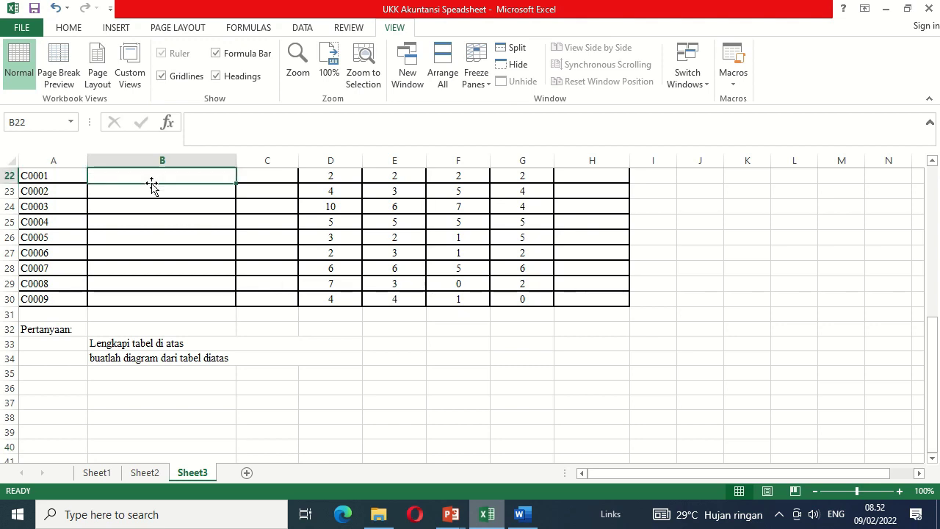
key("Up")
key("Up")
key("Up")
key("Up")
key("Up")
key("Up")
key("Up")
key("Up")
key("Up")
key("Up")
key("Up")
key("Up")
key("Up")
key("Up")
key("Up")
key("Up")
key("Up")
key("Up")
key("Up")
key("Up")
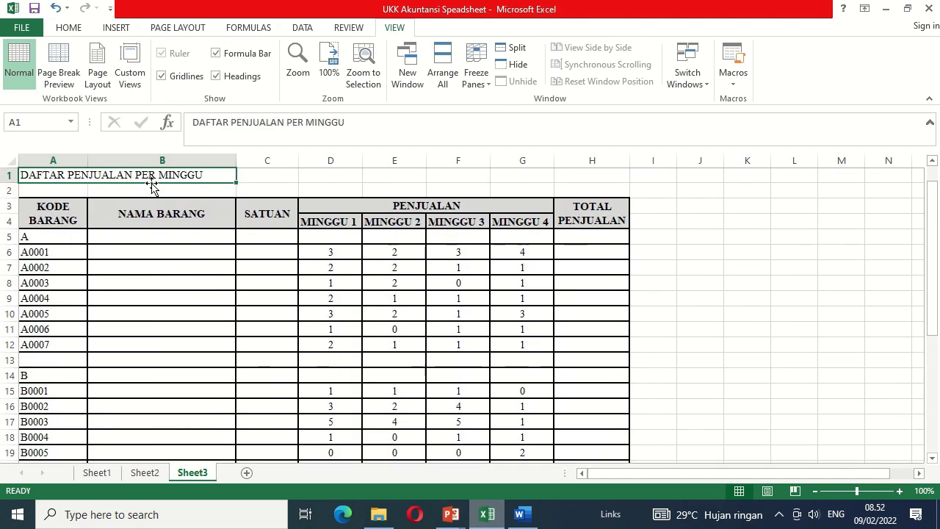
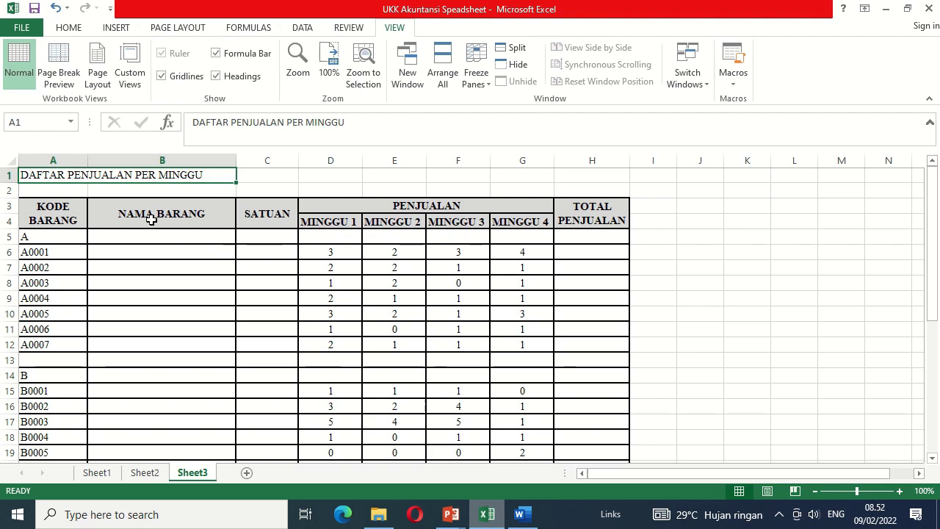
Step: Enter =VLOOKUP(A6;Sheet1!$A$5:$E$30;2) in NAMA BARANG cell B6 of Sheet3, using the Sheet1 price list as the lookup table
left_click(102, 473)
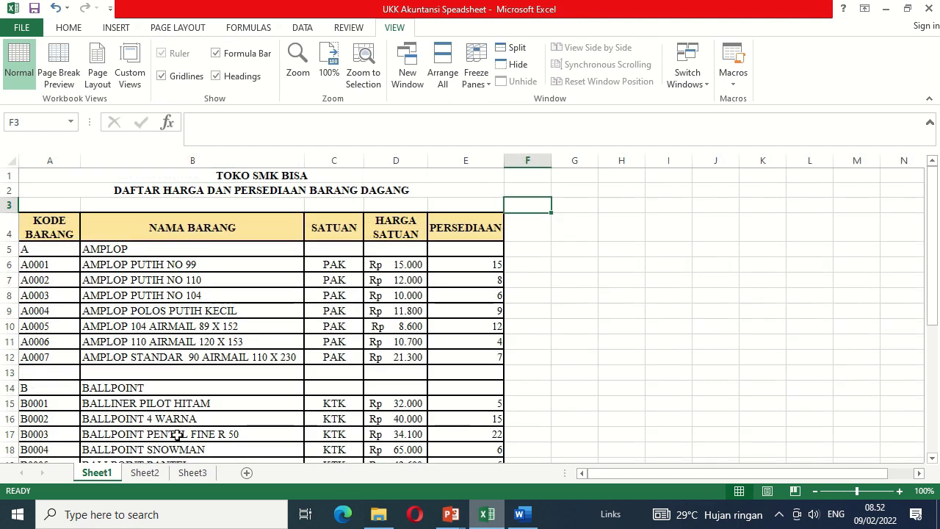
left_click(194, 474)
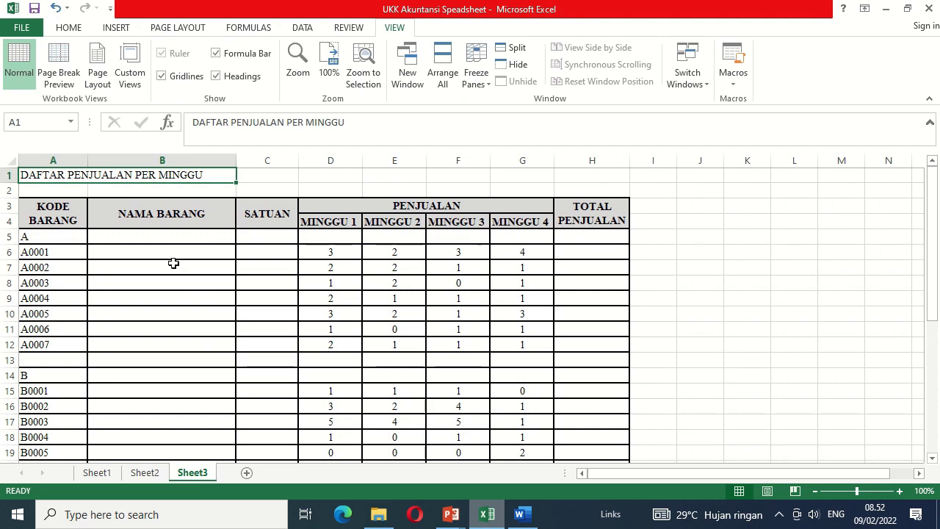
left_click(135, 254)
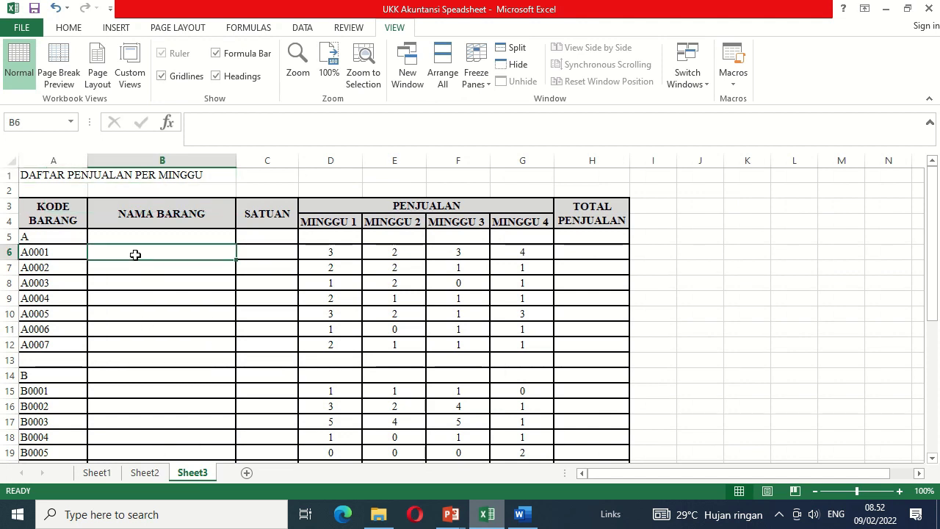
type("=vl")
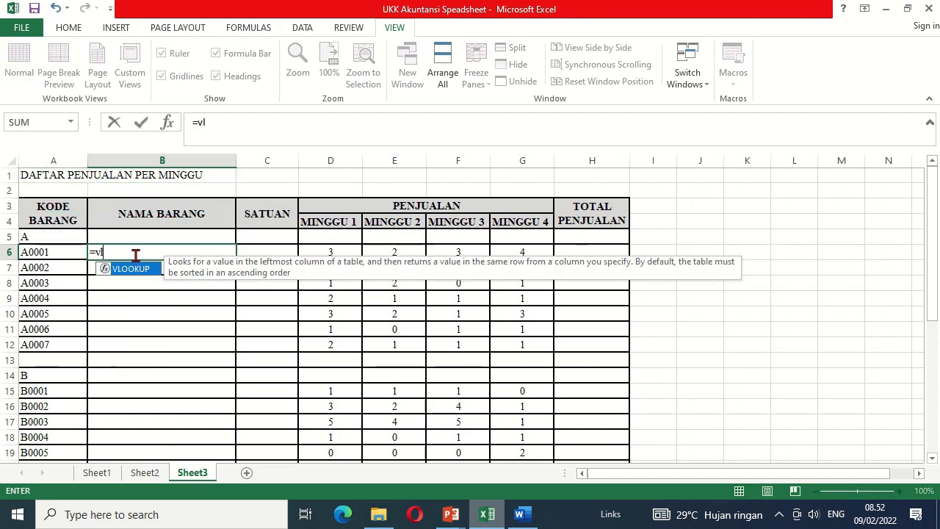
type("ookup(")
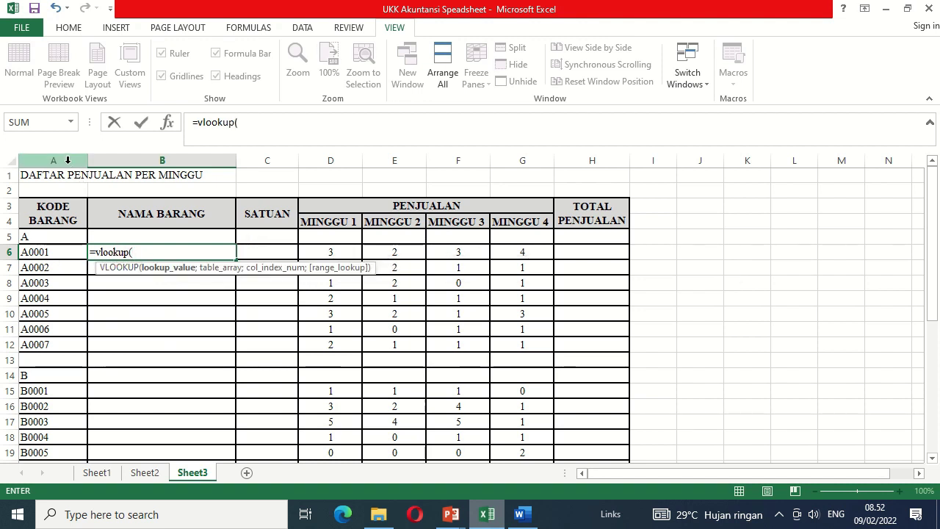
left_click(42, 251)
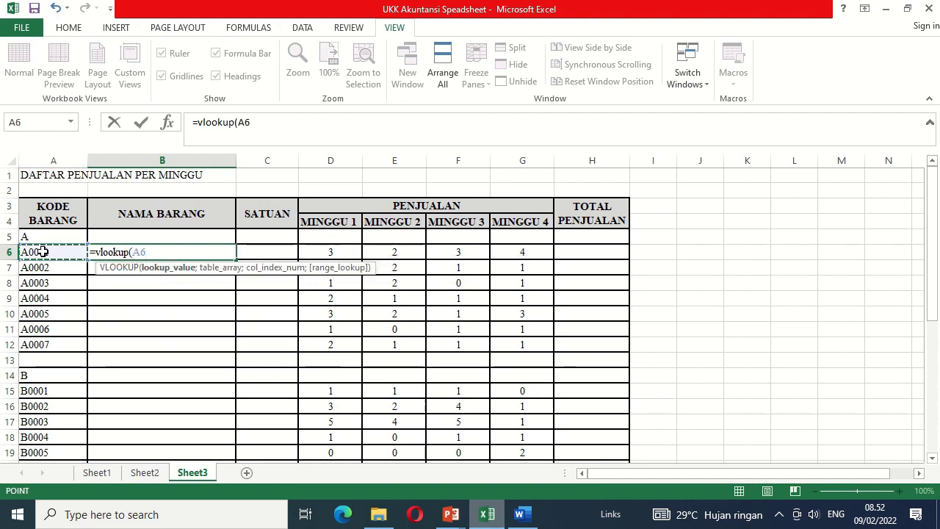
type(";")
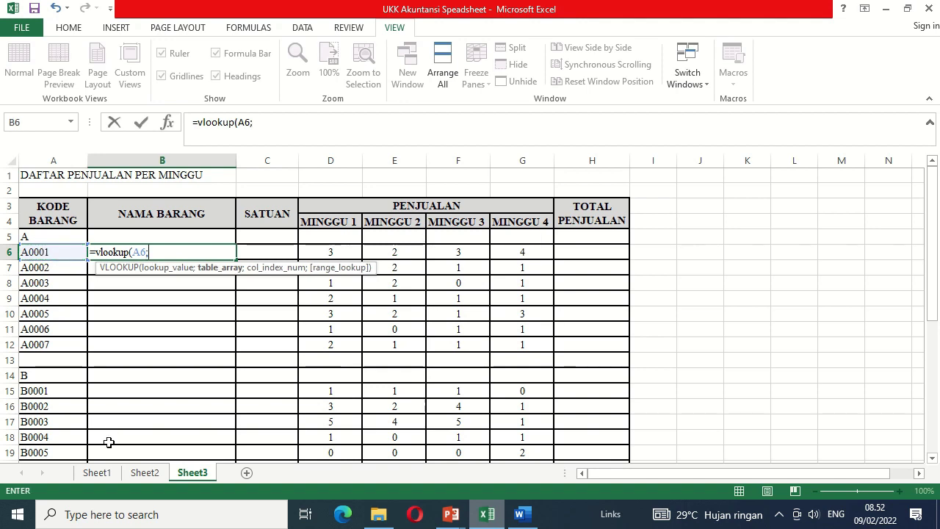
left_click(103, 474)
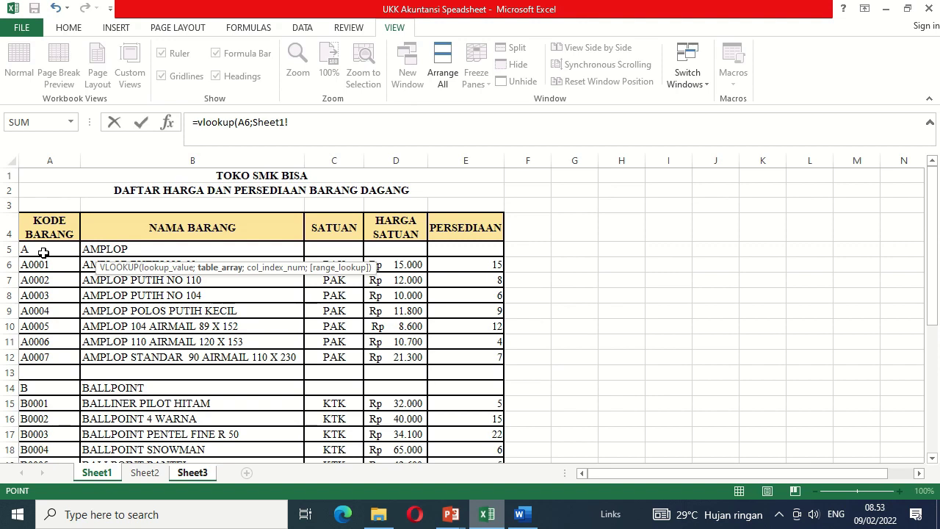
left_click_drag(43, 253, 448, 395)
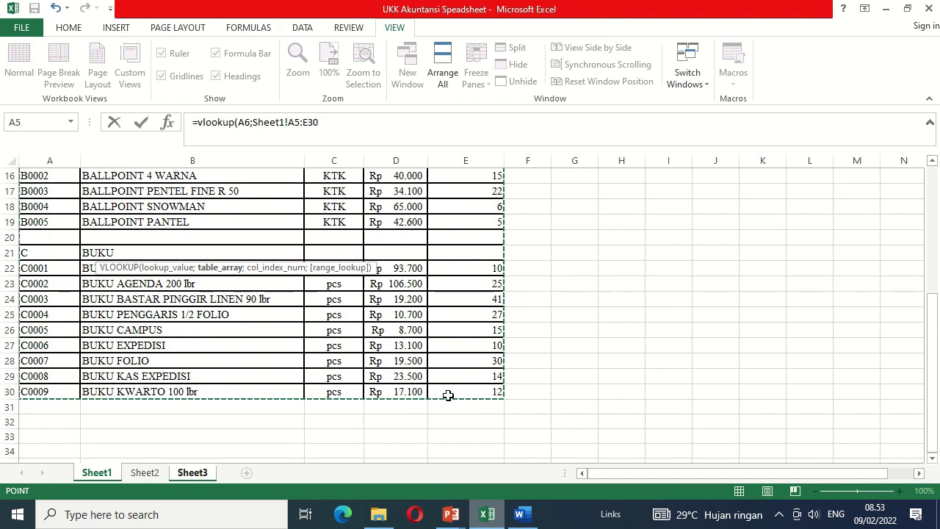
key("F4")
type(";")
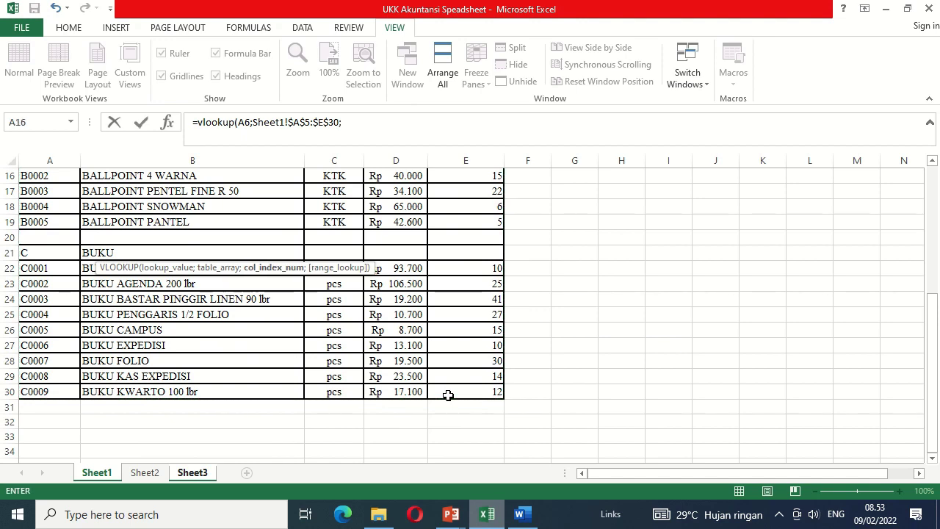
left_click_drag(934, 371, 934, 237)
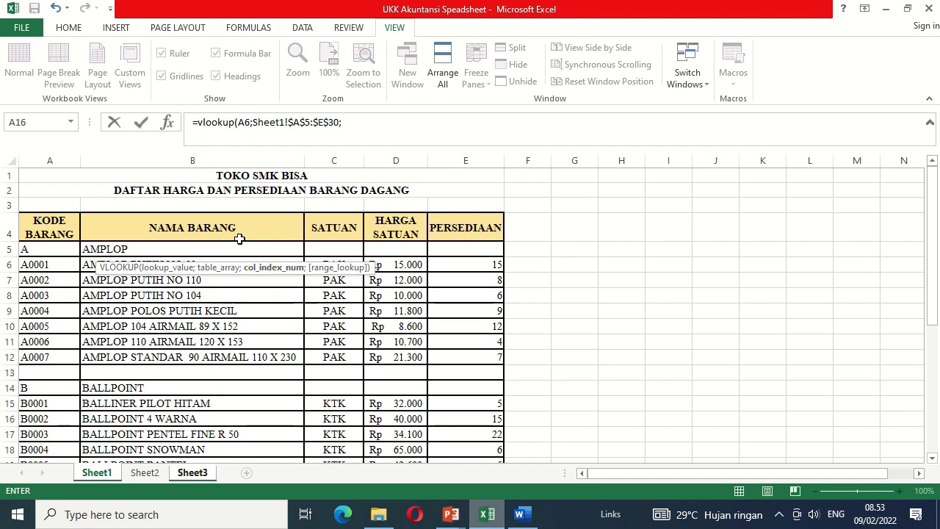
left_click(360, 126)
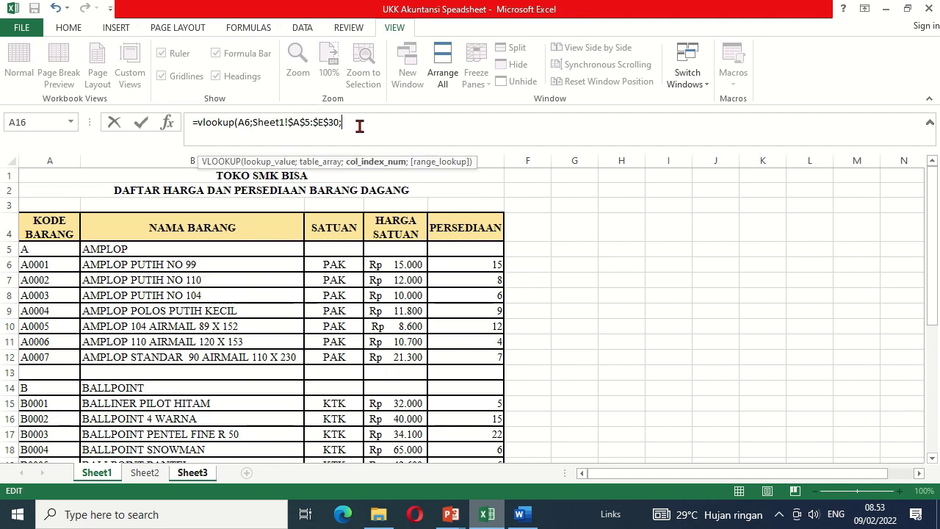
key("Return")
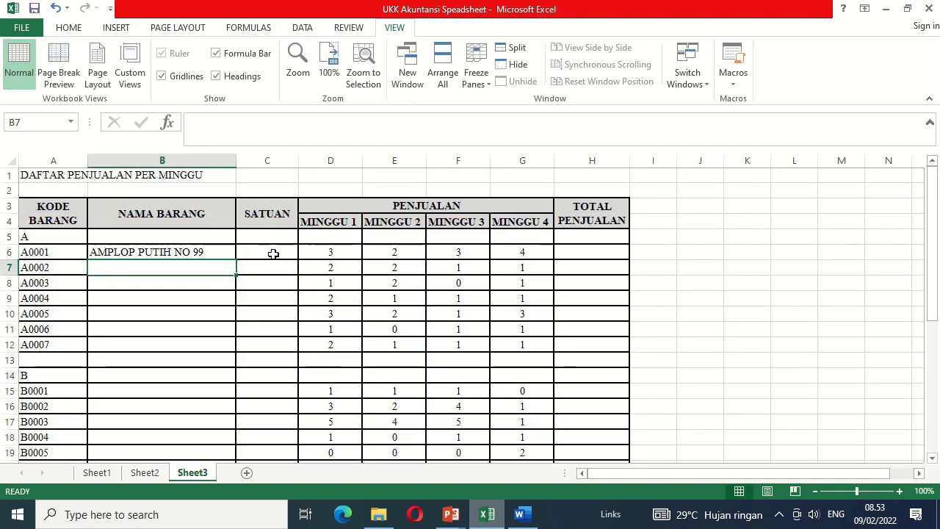
Step: Check the column order on Sheet1, and fill Sheet3's NAMA BARANG formula from B6 across to SATUAN cell C6
left_click(100, 475)
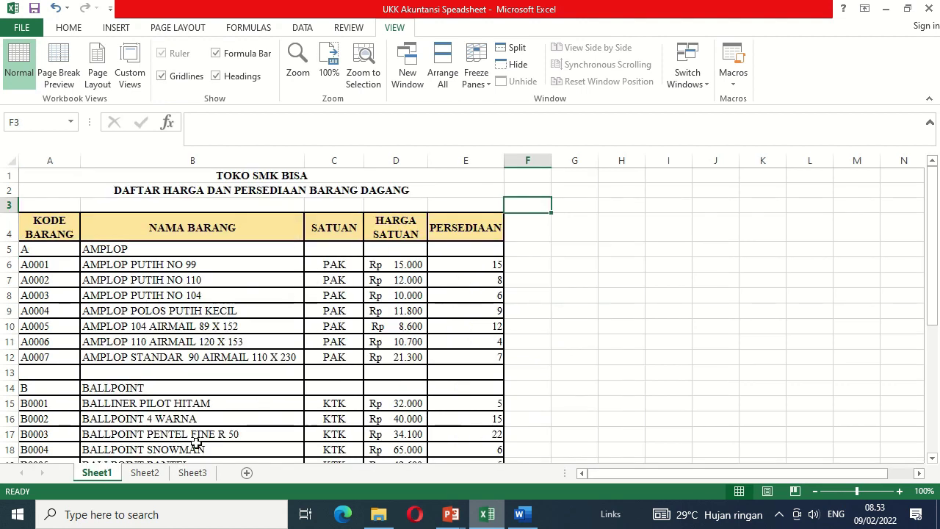
left_click(192, 474)
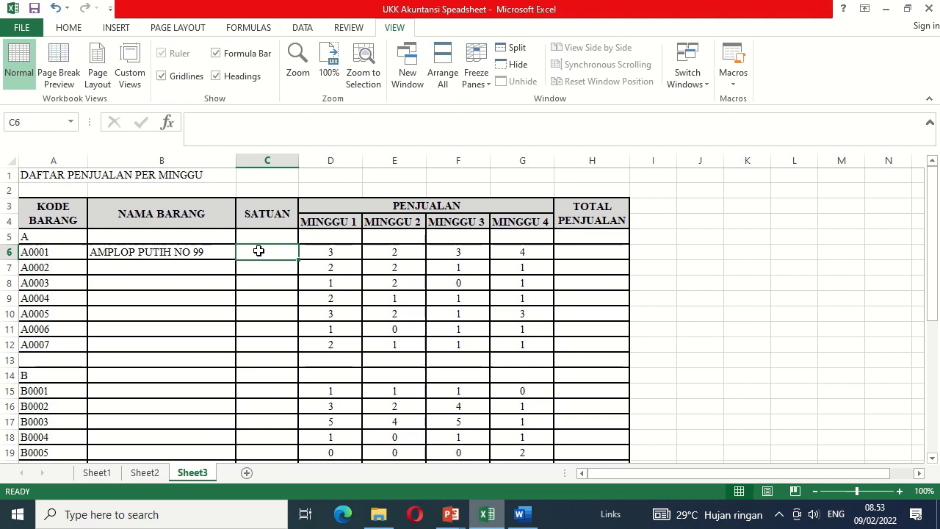
left_click(213, 251)
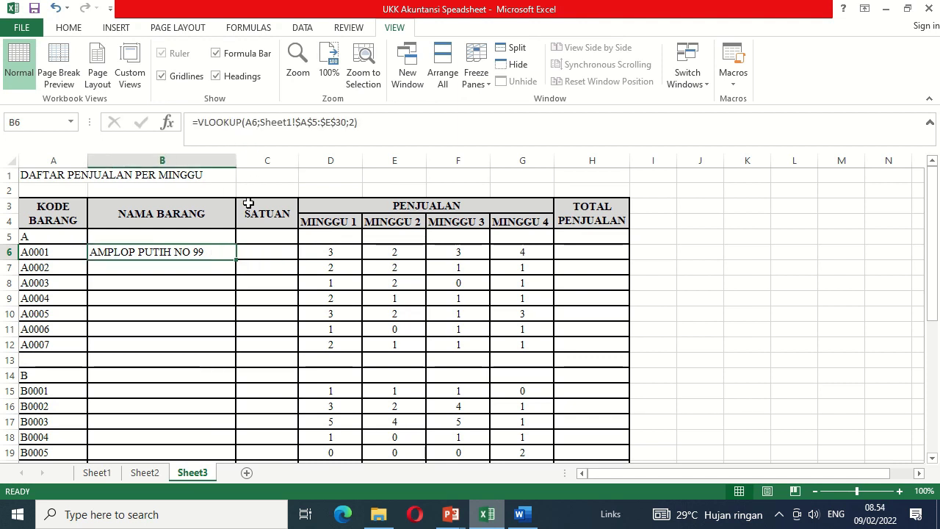
left_click_drag(236, 258, 290, 260)
left_click(269, 250)
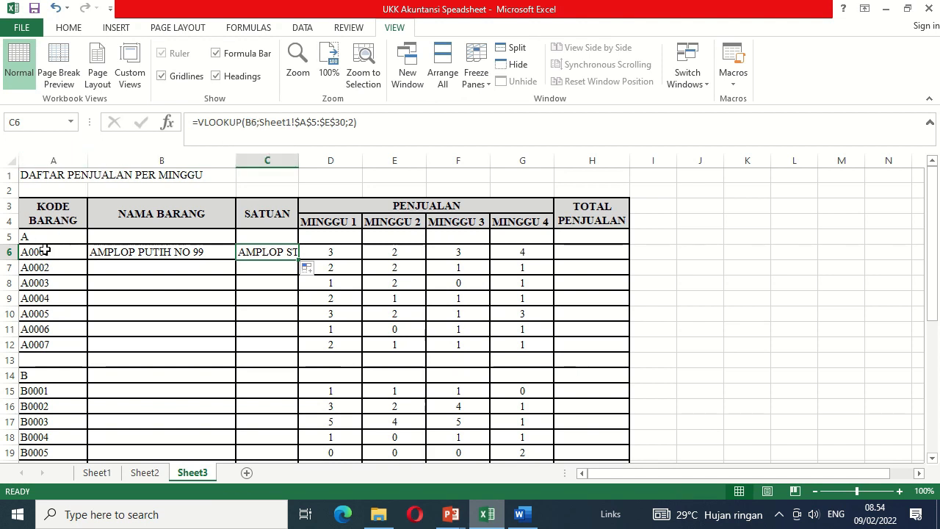
Step: Change the C6 formula to =VLOOKUP(A6;Sheet1!$A$5:$E$30;3) and check the SATUAN column's position on Sheet1
double_click(250, 122)
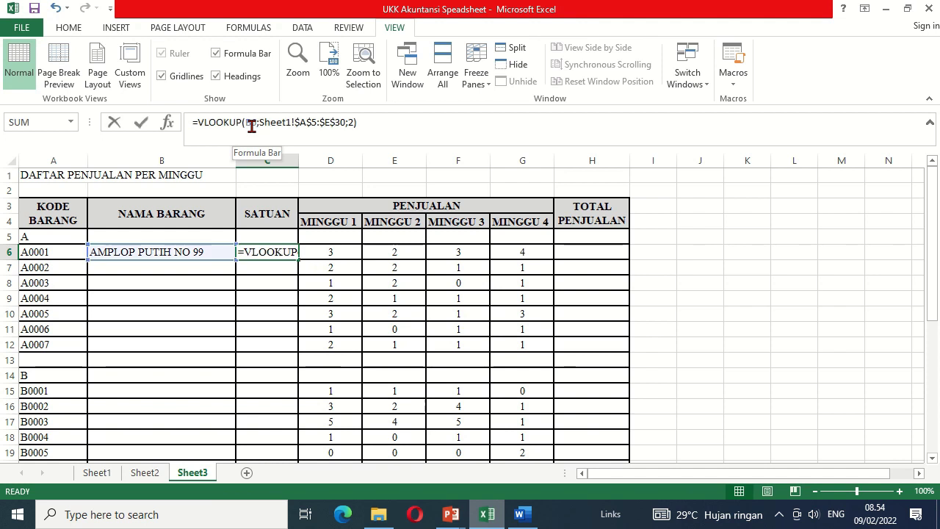
key("BackSpace")
type("a6")
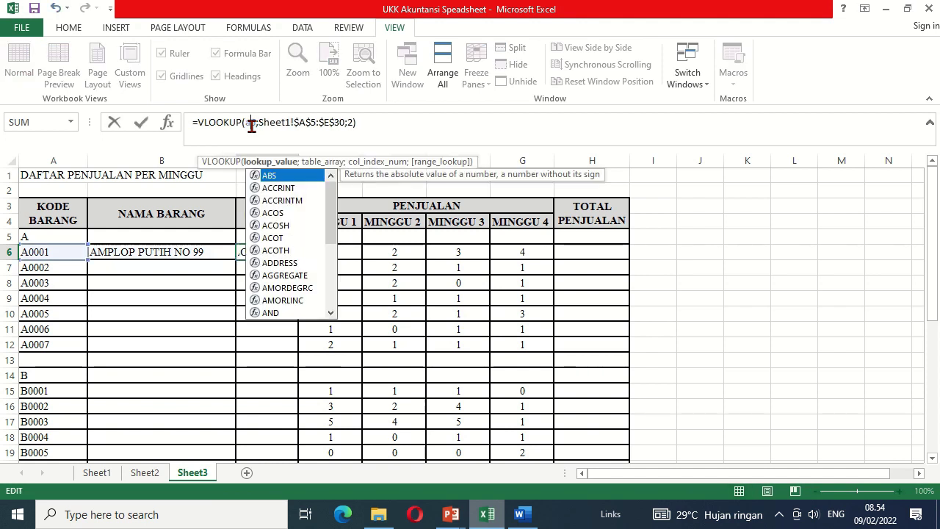
left_click(351, 122)
key("BackSpace")
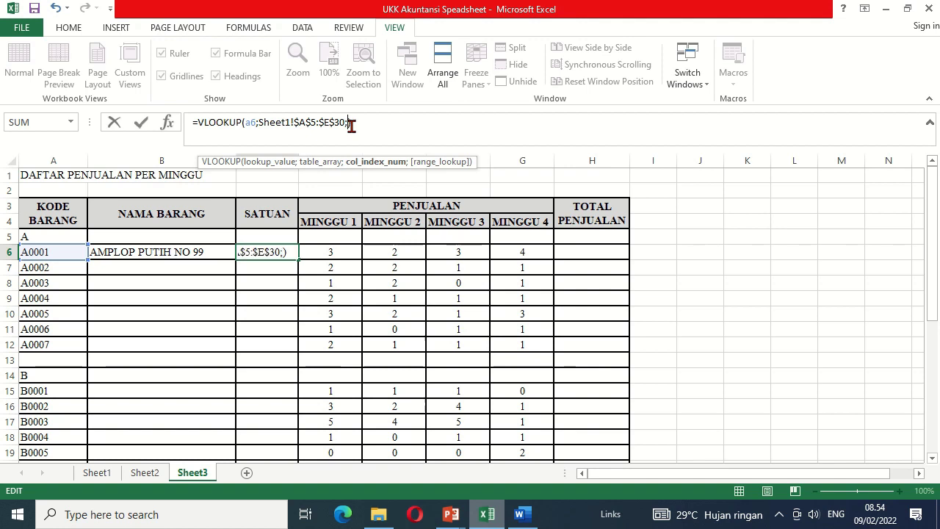
type("3")
left_click(99, 472)
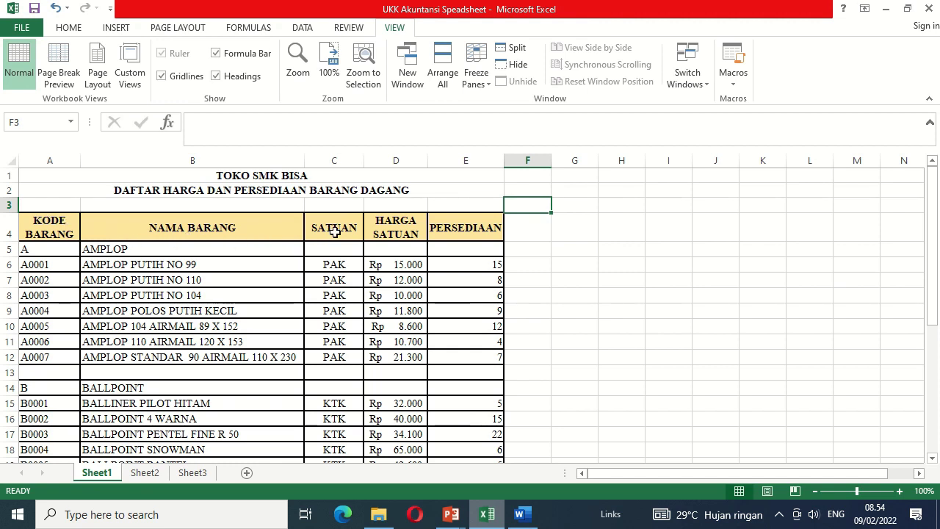
left_click(194, 474)
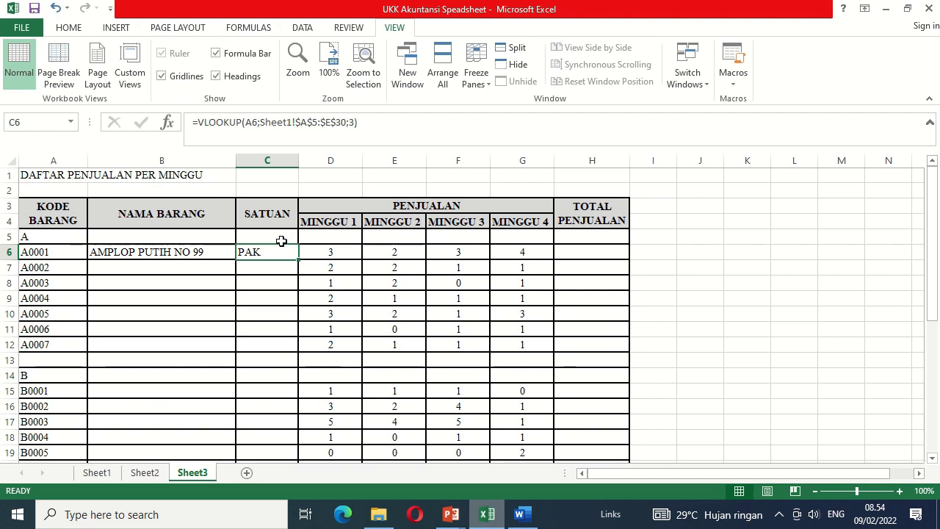
Step: Center the SATUAN value in cell C6 horizontally
key("Return")
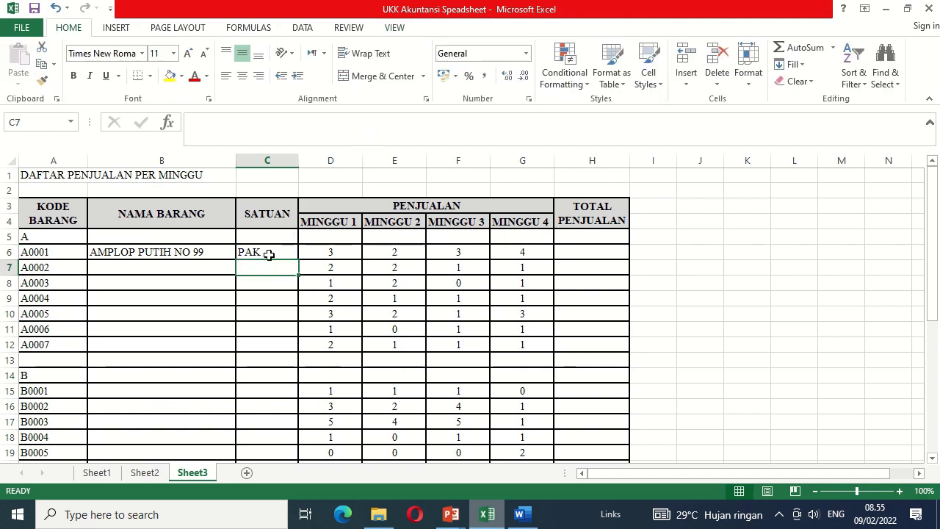
left_click(268, 254)
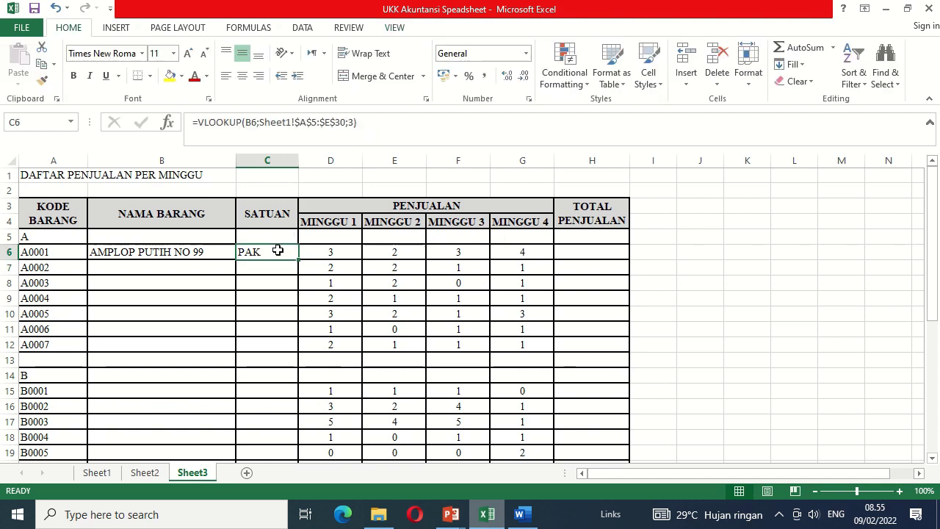
left_click(243, 76)
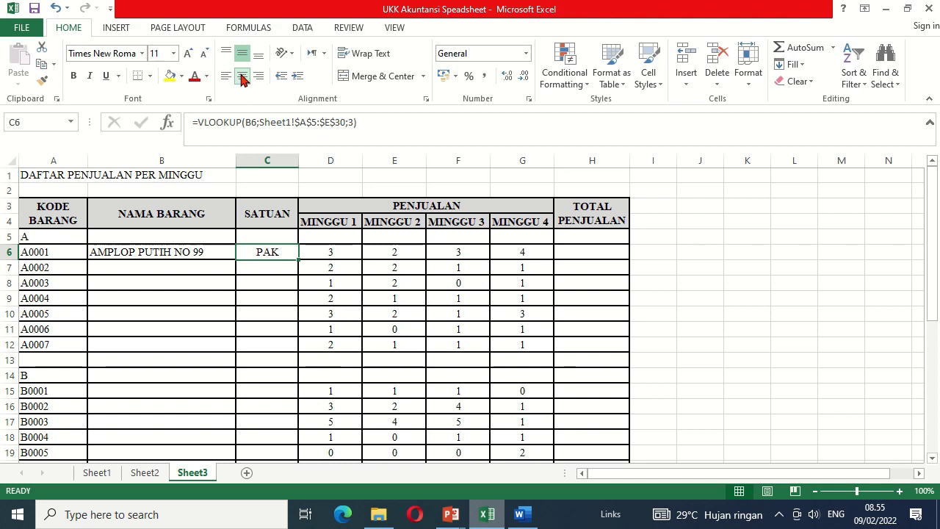
Step: Copy the NAMA BARANG and SATUAN lookup formulas from B6:C6 into rows 7 to 12 for group A
left_click(183, 253)
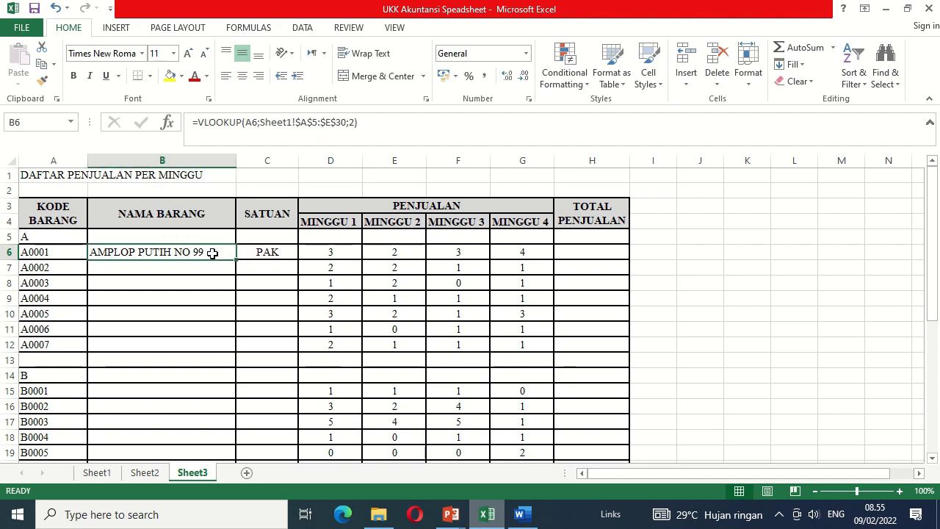
left_click_drag(212, 254, 241, 254)
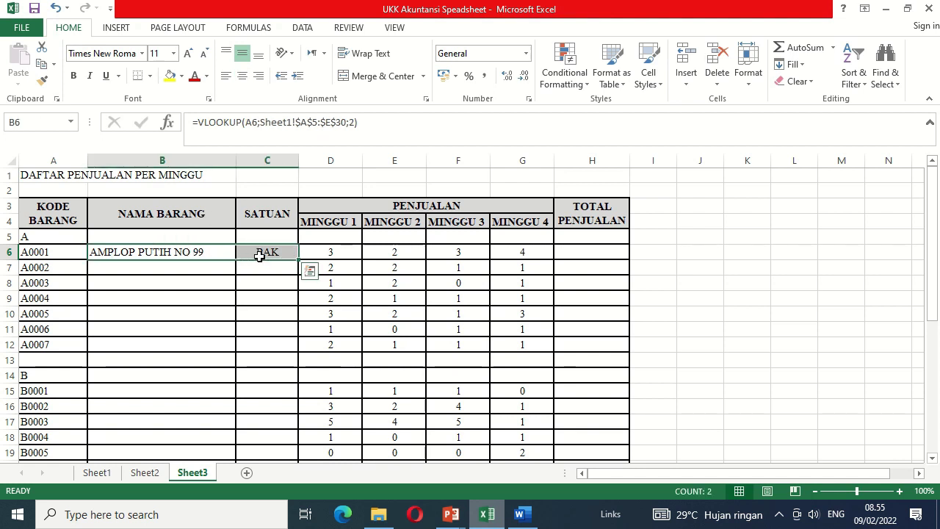
left_click(41, 65)
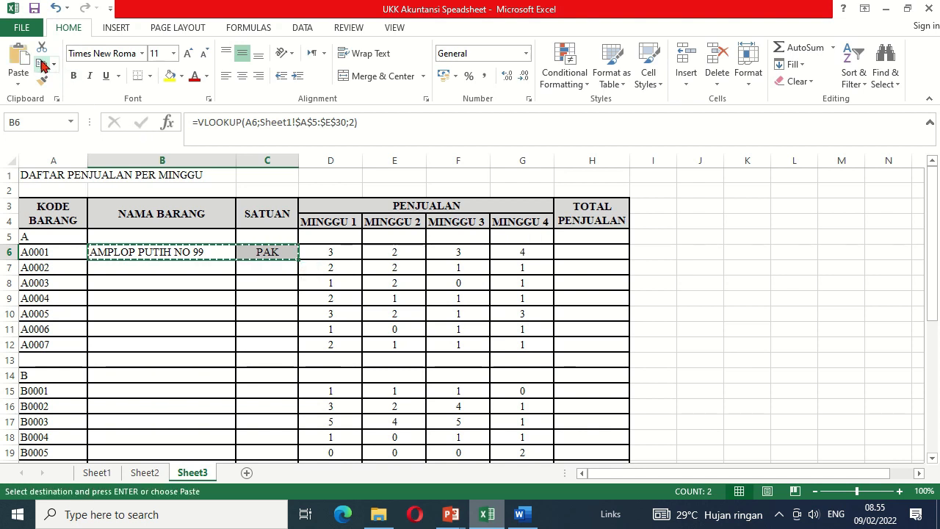
left_click(133, 271)
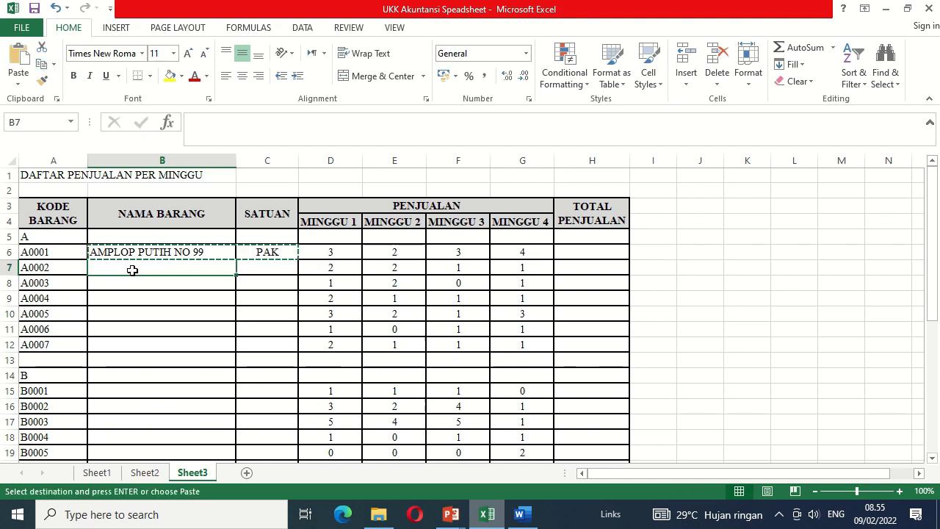
left_click_drag(132, 279, 132, 342)
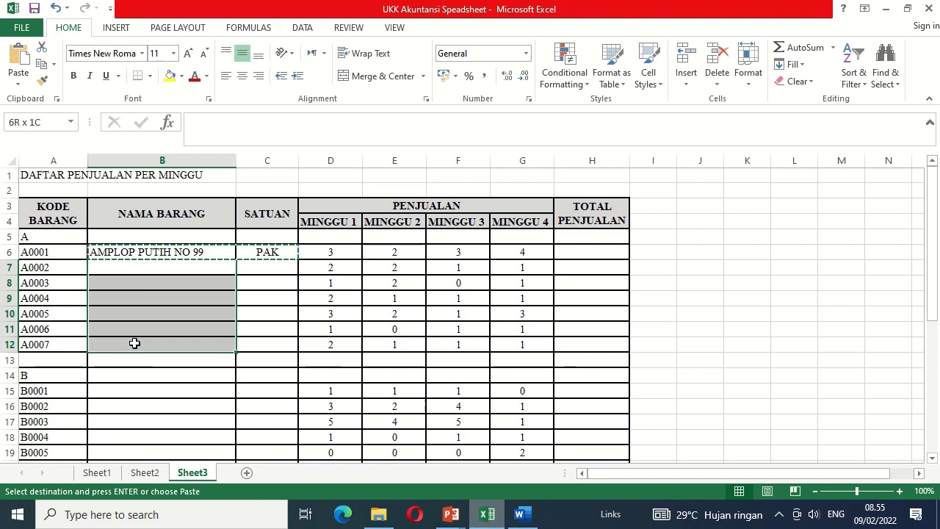
left_click(20, 63)
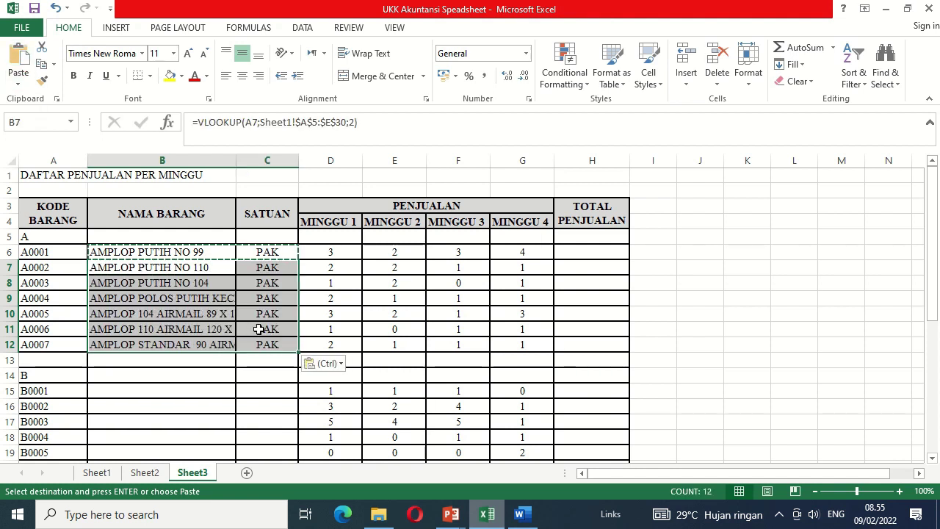
Step: Paste the copied lookup formulas into the group B rows 15 to 19 and the group C rows 22 to 30
left_click(166, 390)
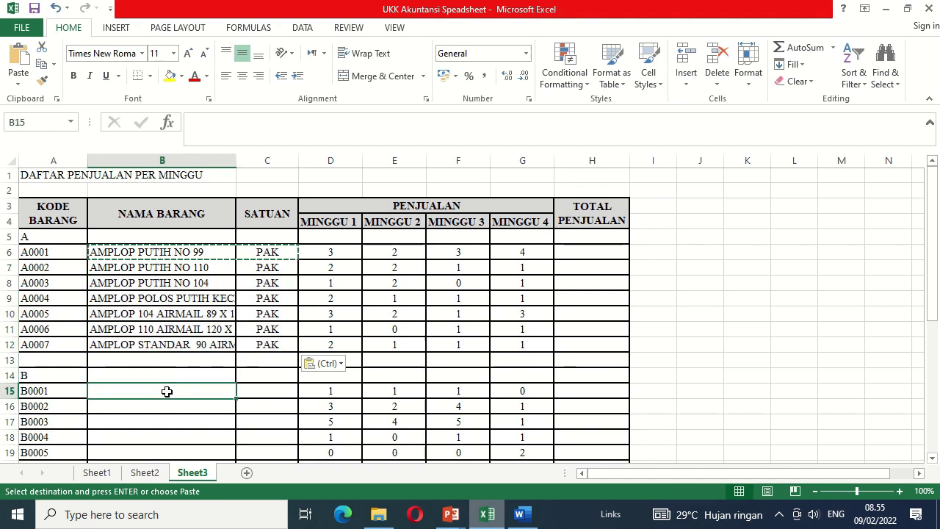
left_click_drag(166, 407, 176, 390)
key("ctrl+v")
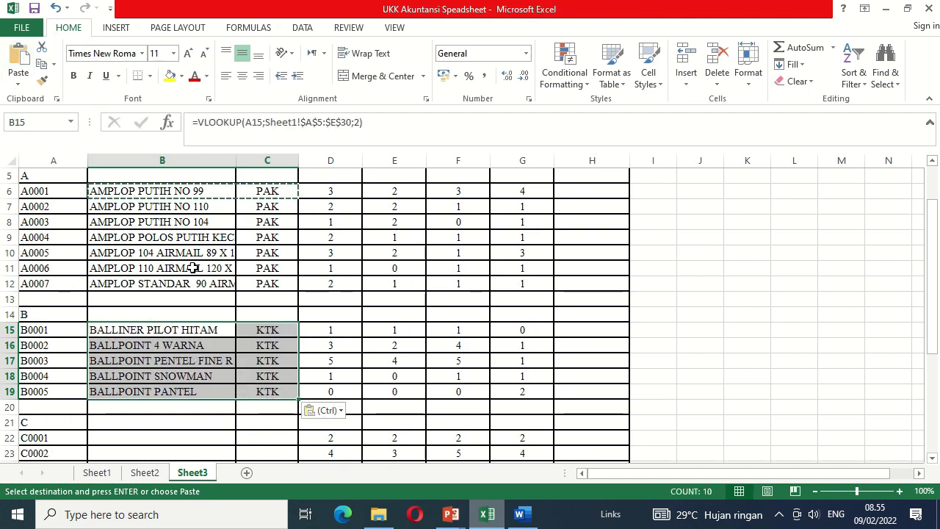
mouse_move(157, 434)
left_mouse_down()
mouse_move(154, 478)
mouse_move(172, 426)
mouse_move(168, 478)
mouse_move(142, 444)
left_mouse_up()
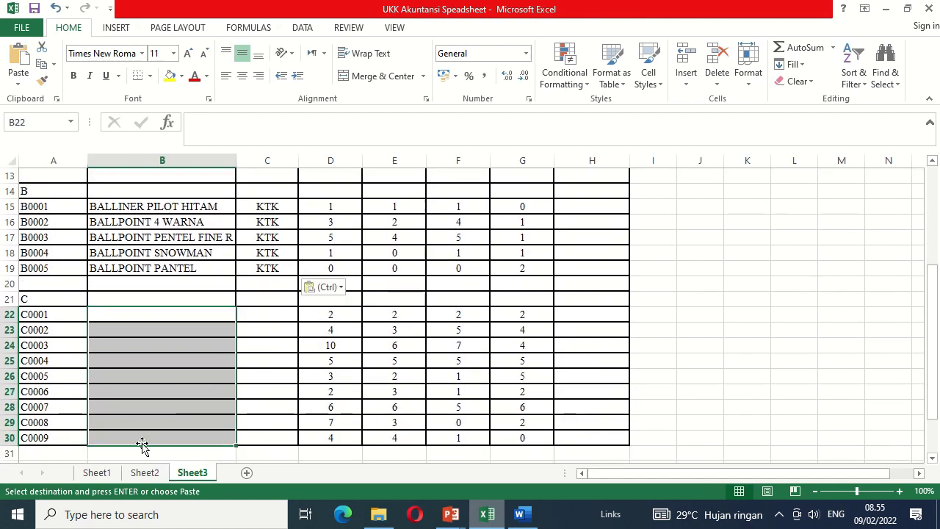
left_click(20, 64)
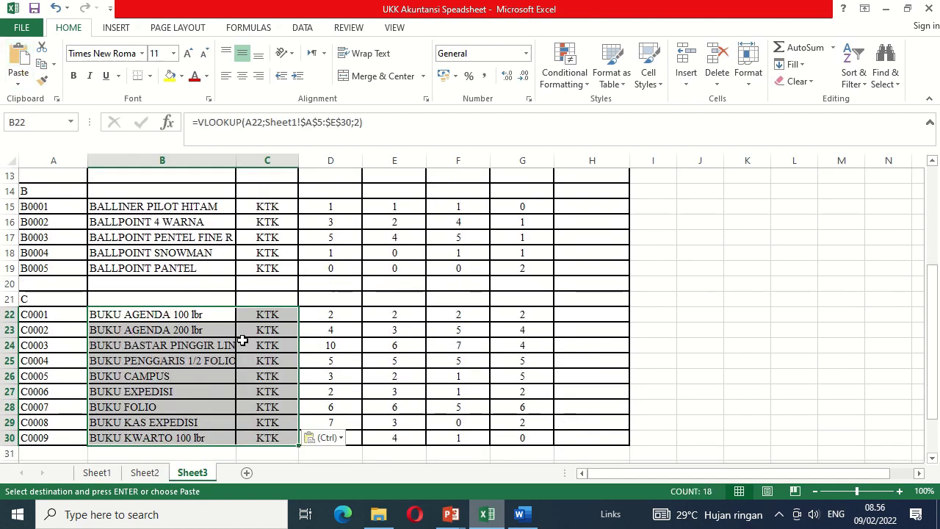
Step: Enter =SUM(D6:G6) in TOTAL PENJUALAN cell H6 to add up the four weeks of sales
left_click(497, 221)
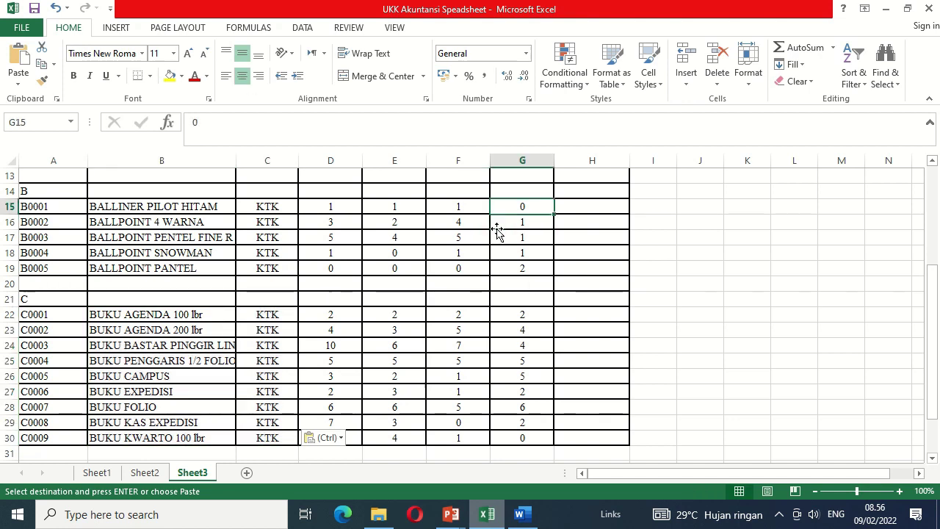
scroll(498, 233, "up", 4)
left_click(497, 231)
key("Down")
key("Right")
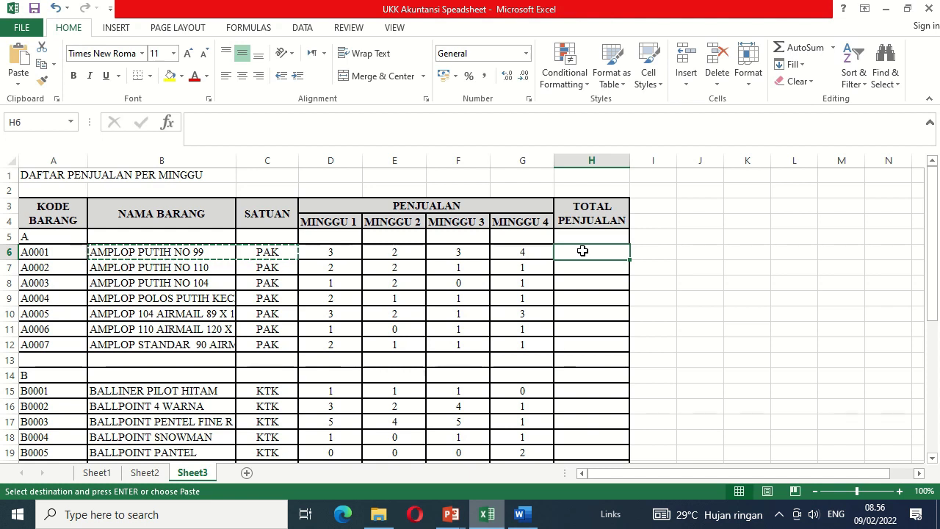
type("=sum(")
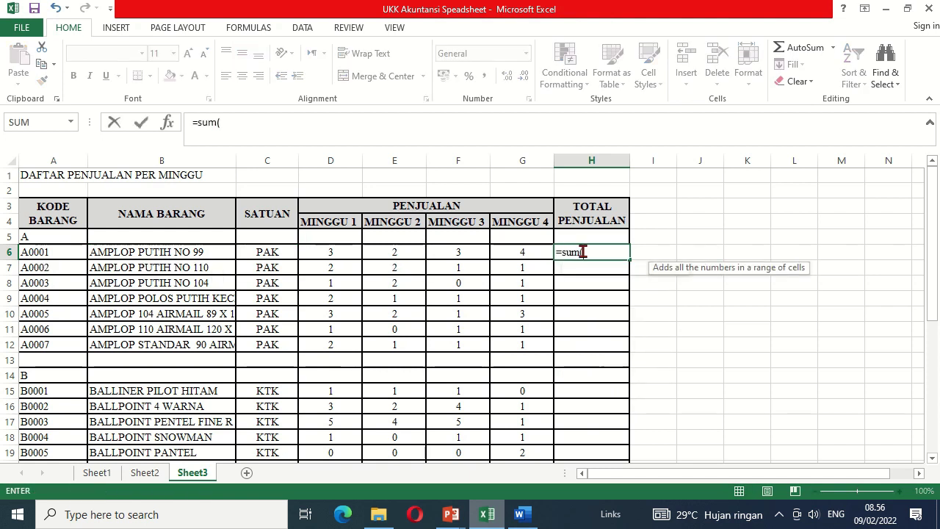
left_click(350, 257)
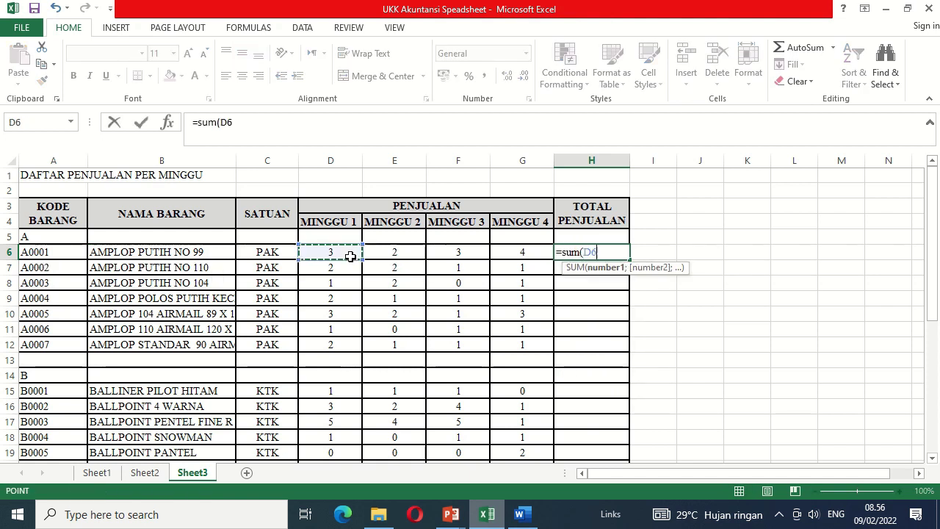
left_click_drag(352, 257, 543, 249)
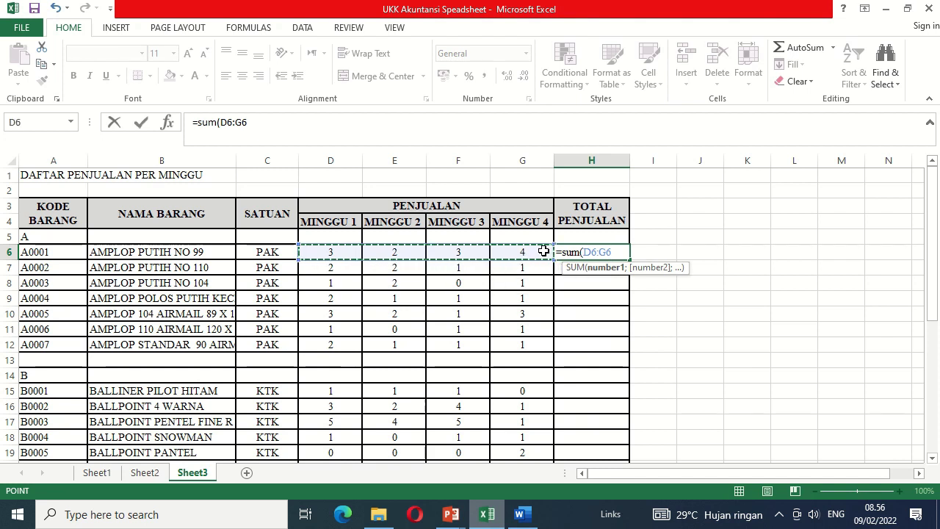
key("Return")
Step: Center the total in H6 horizontally and fill its formula down to H12
left_click(596, 250)
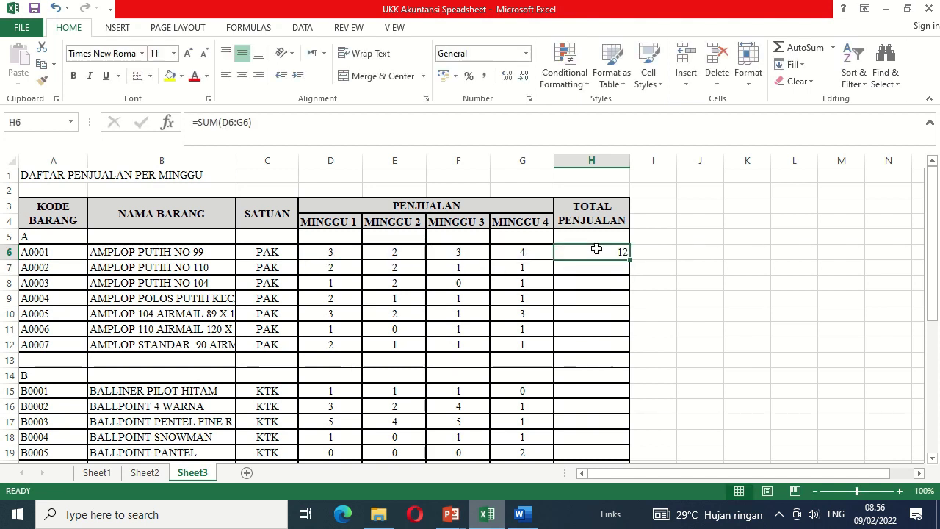
left_click(242, 76)
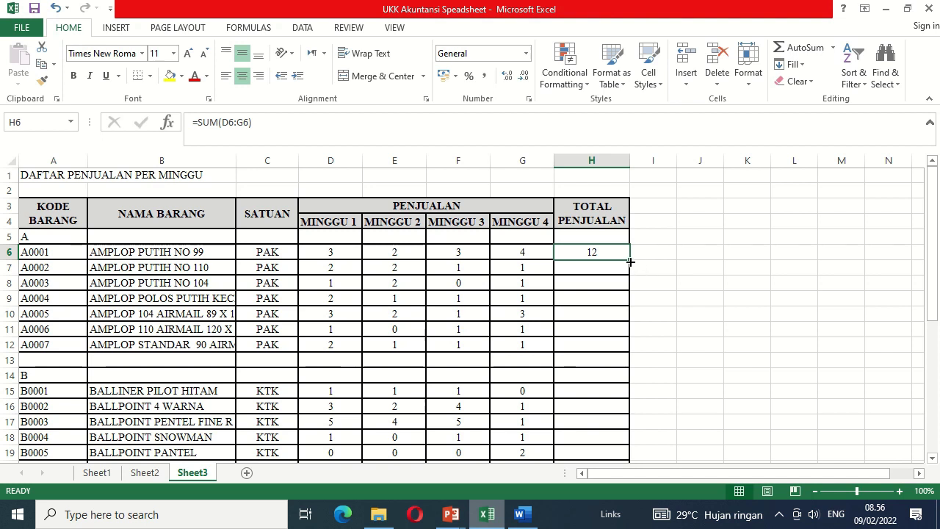
left_click_drag(630, 261, 623, 354)
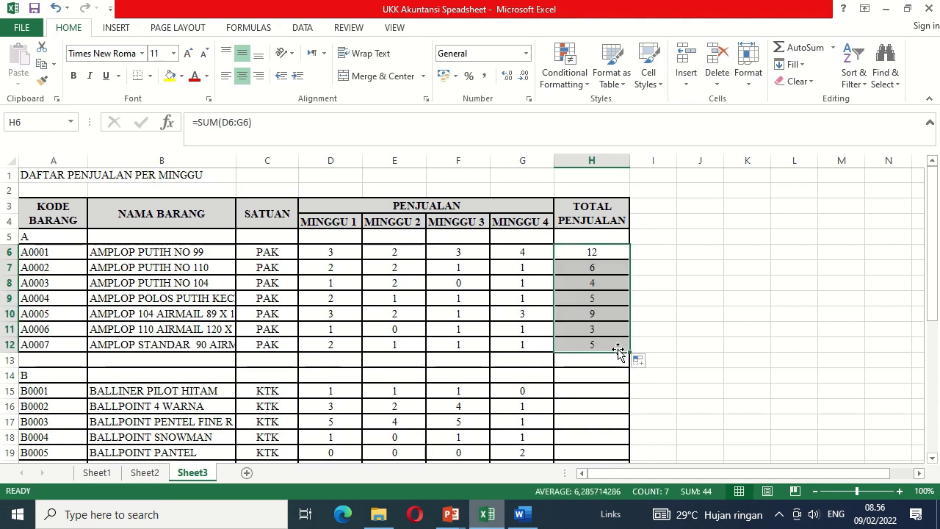
Step: Copy the TOTAL PENJUALAN formula from H12 into H15:H19 for group B and H22:H30 for group C
left_click(602, 344)
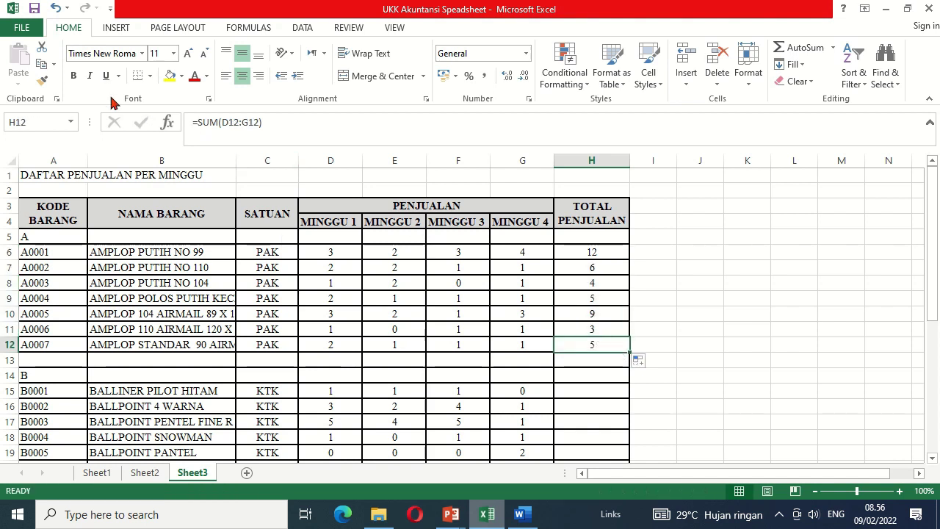
left_click(42, 64)
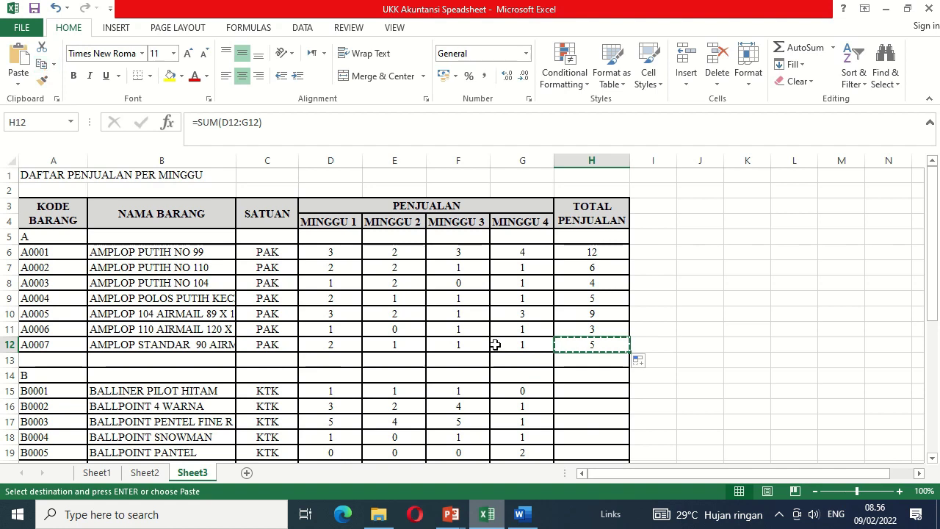
mouse_move(566, 390)
left_mouse_down()
mouse_move(578, 471)
mouse_move(581, 396)
mouse_move(573, 390)
left_mouse_up()
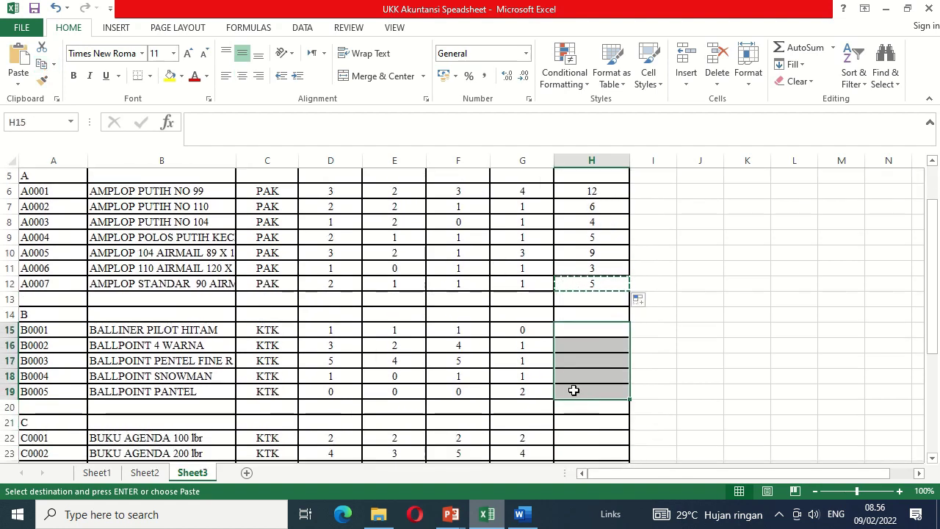
left_click(22, 66)
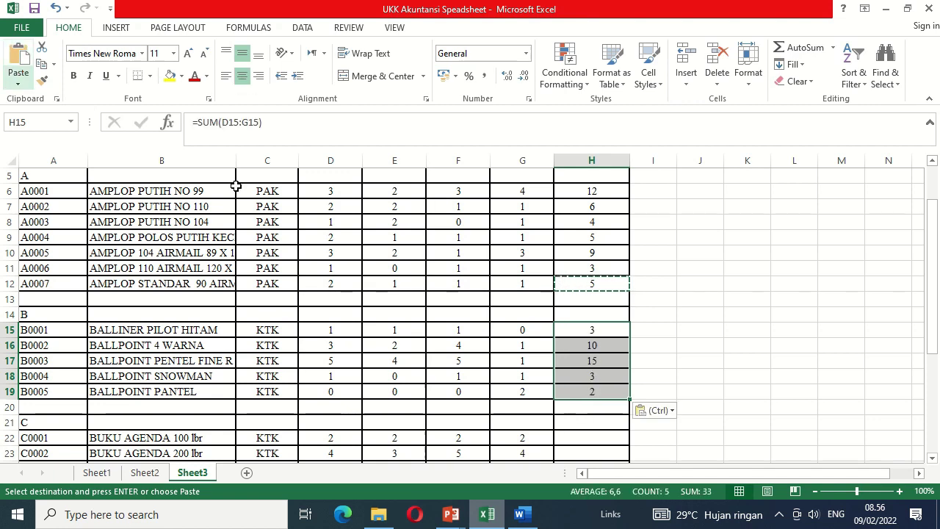
left_click(573, 439)
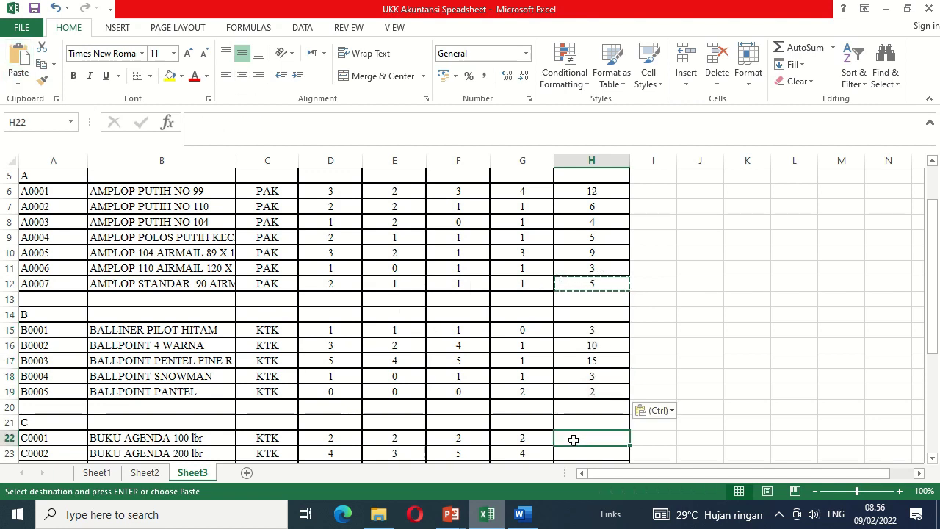
left_click_drag(573, 440, 595, 404)
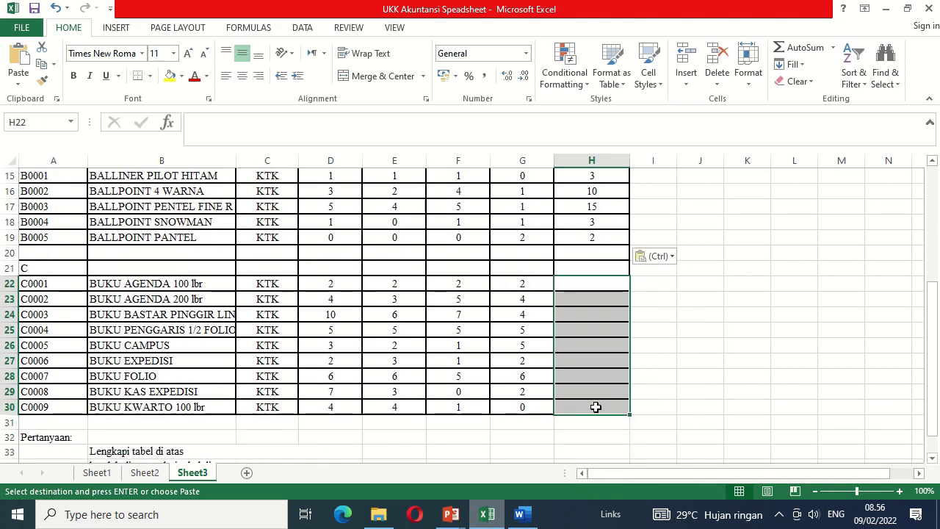
left_click(18, 59)
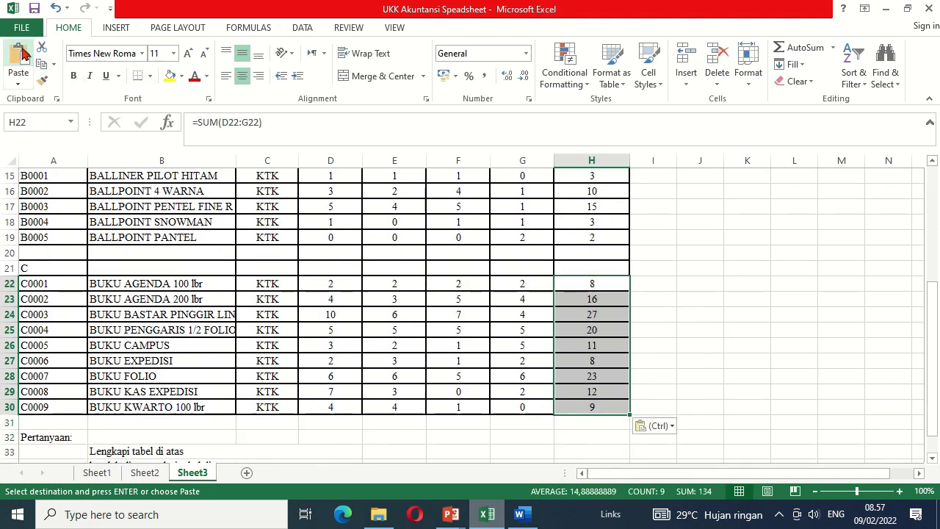
Step: Make the title DAFTAR PENJUALAN PER MINGGU bold, and merge it across A1:H1 with centered alignment
left_click(520, 215)
key("Up")
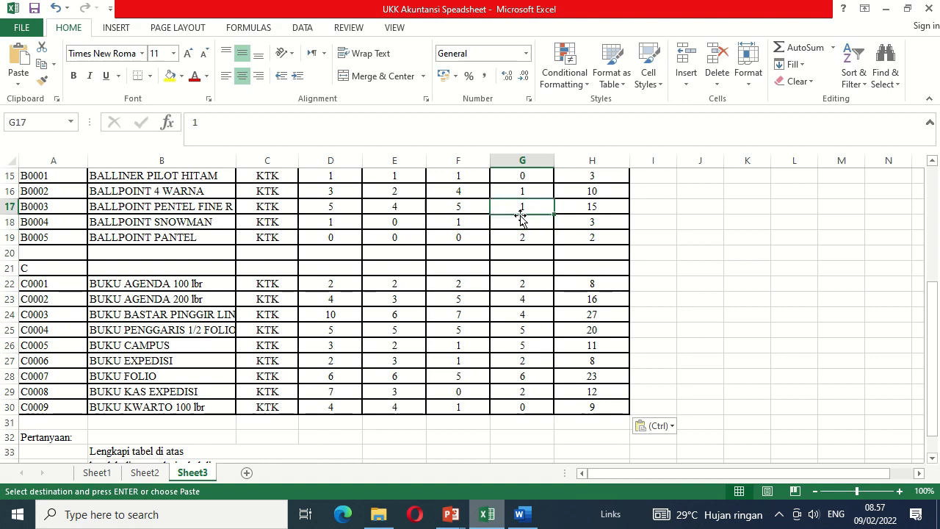
key("Page_Up")
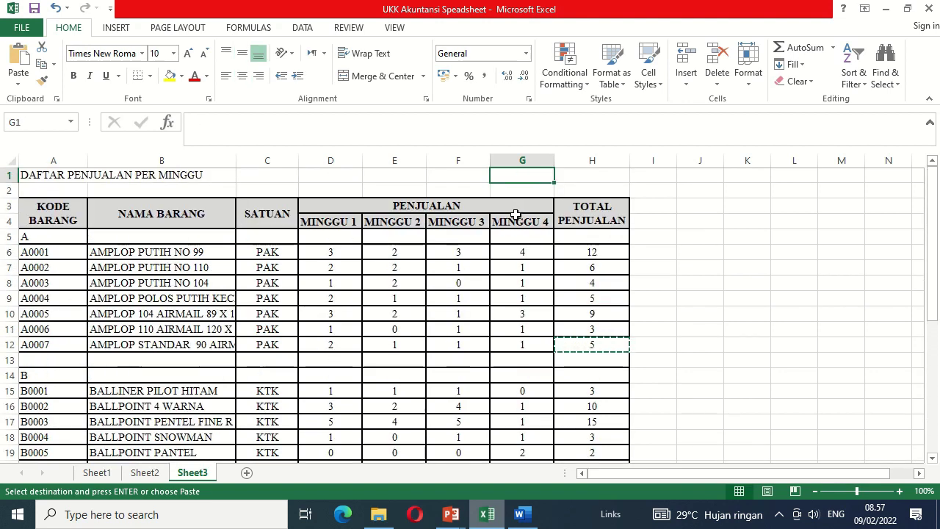
left_click(44, 175)
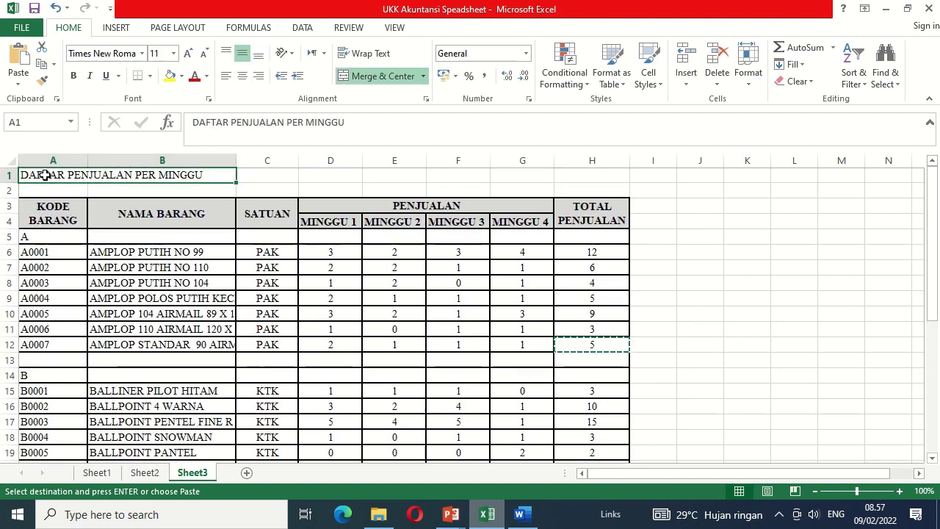
left_click(74, 75)
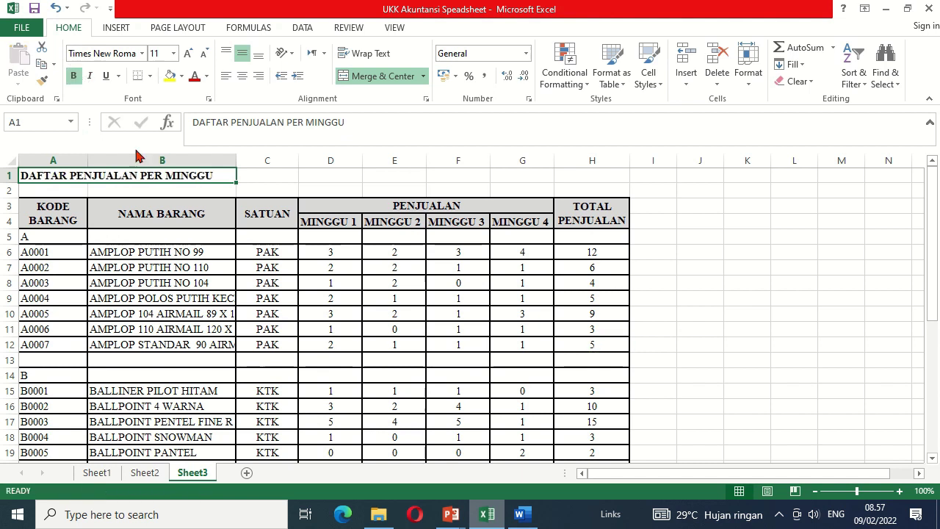
left_click_drag(63, 172, 562, 172)
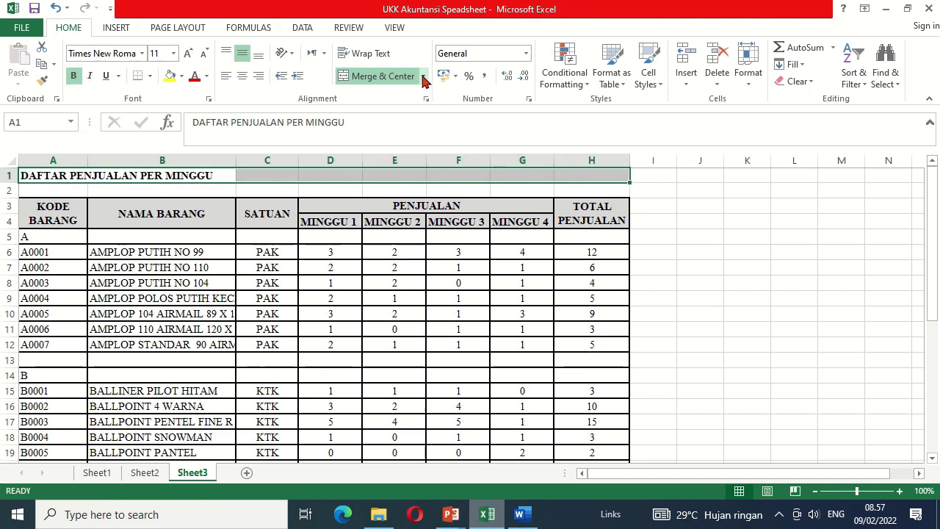
left_click(423, 77)
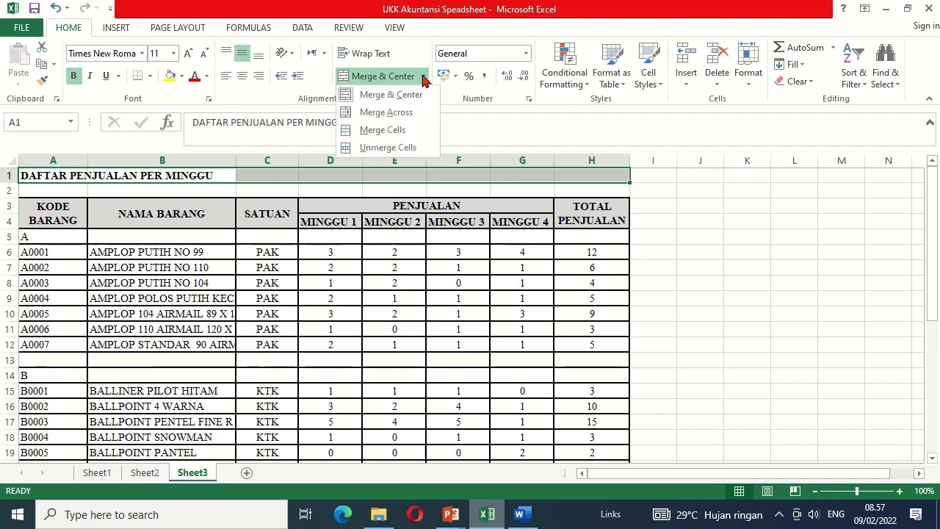
left_click(413, 115)
left_click(243, 77)
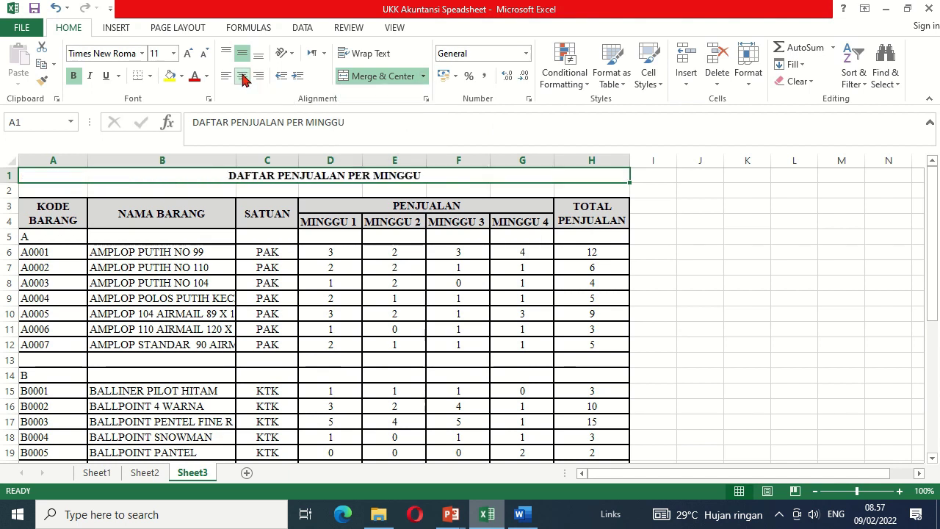
Step: Review the filled sales table on Sheet3 and read the Pertanyaan instructions below it
left_click(693, 266)
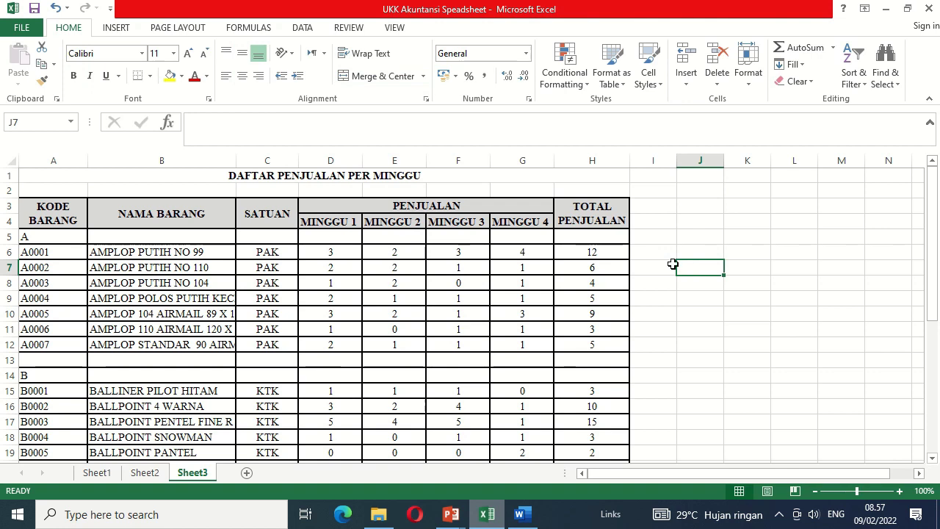
key("Down")
key("Down")
key("Down")
key("Down")
key("Down")
key("Down")
key("Down")
key("Down")
key("Down")
key("Down")
key("Down")
key("Down")
key("Down")
key("Down")
key("Down")
key("Down")
key("Down")
key("Down")
key("Down")
key("Down")
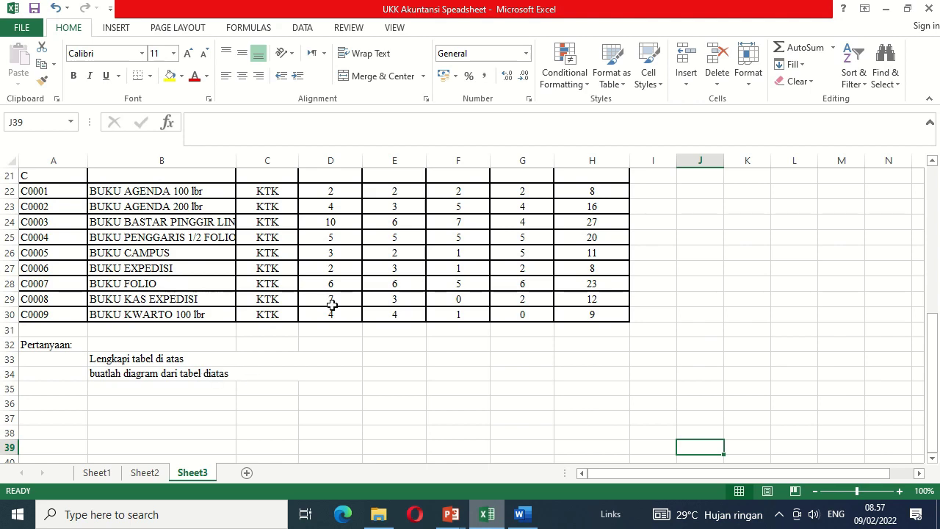
left_click(395, 239)
key("Up")
key("Up")
key("Up")
key("Up")
key("Up")
key("Up")
key("Up")
key("Up")
key("Up")
key("Up")
key("Up")
key("Up")
key("Up")
key("Up")
key("Up")
key("Up")
key("Up")
key("Up")
key("Up")
key("Up")
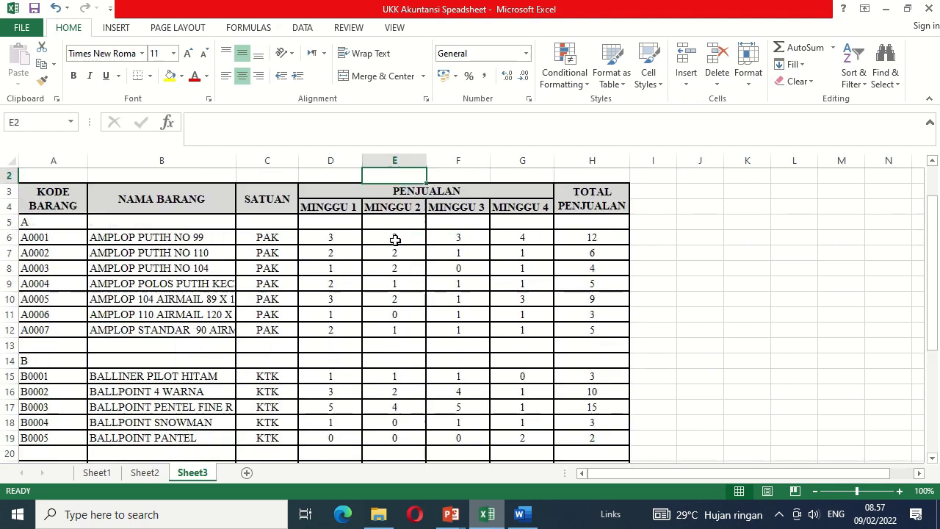
Step: Create a 2-D clustered bar chart from the item names in B6:B30 and the totals in H6:H30
key("Up")
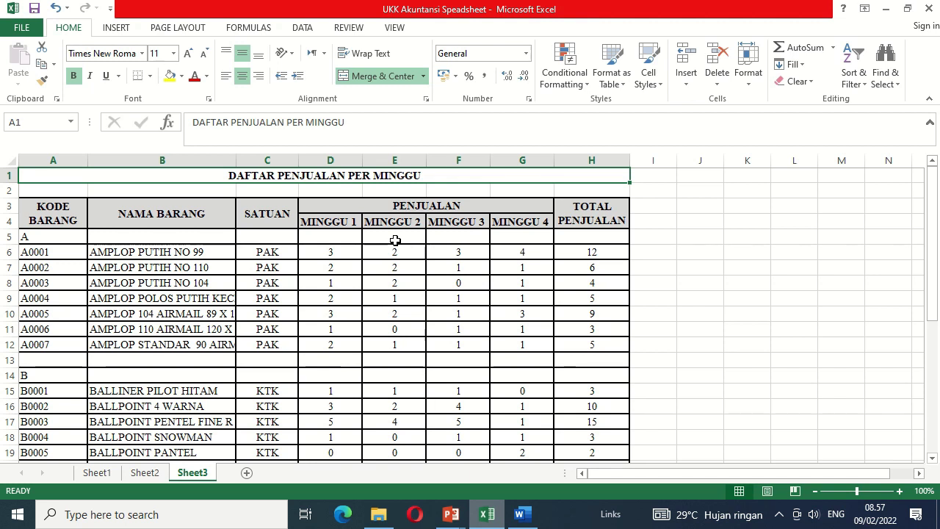
left_click(214, 253)
left_click_drag(210, 254, 190, 374)
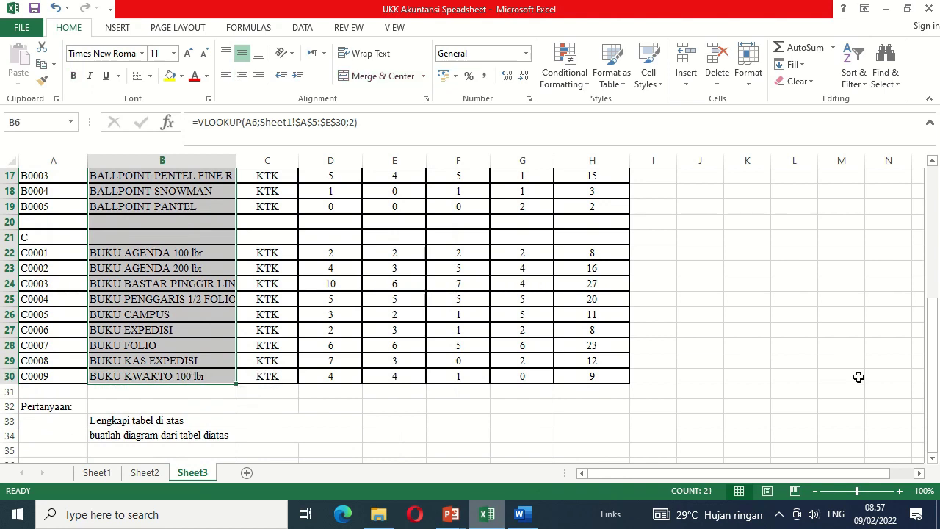
left_click_drag(927, 335, 935, 192)
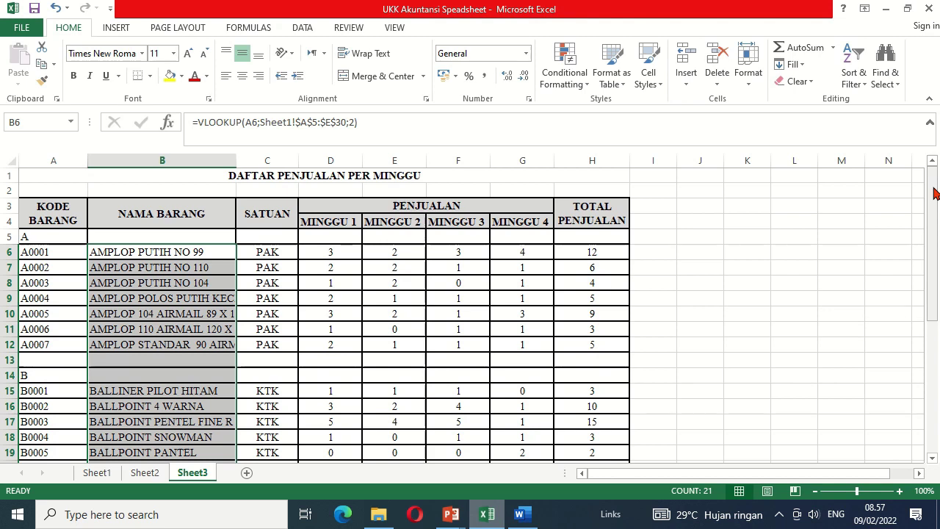
scroll(170, 385, "down", 5)
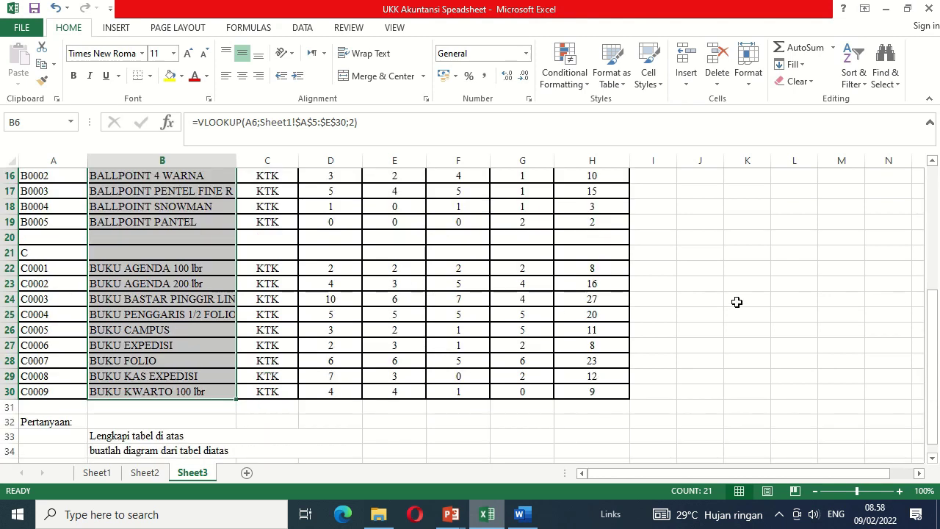
left_click(931, 187)
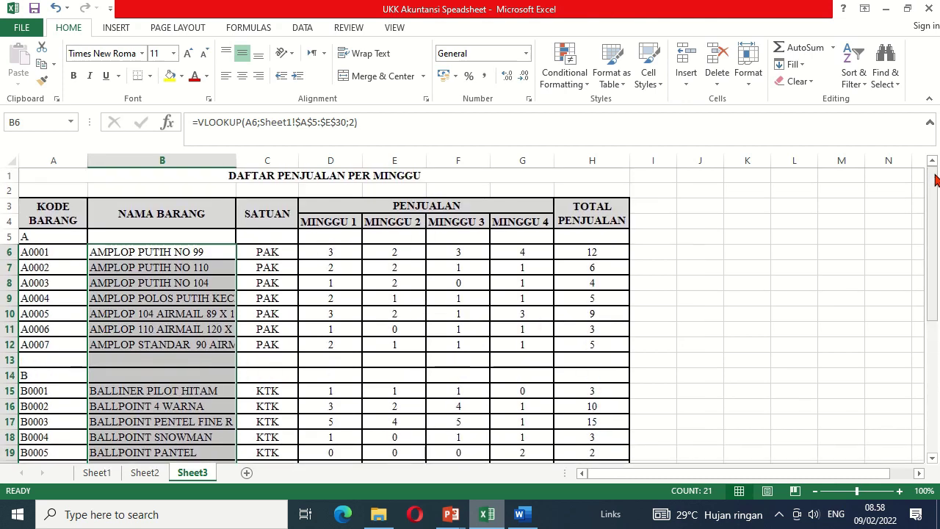
left_click(606, 251)
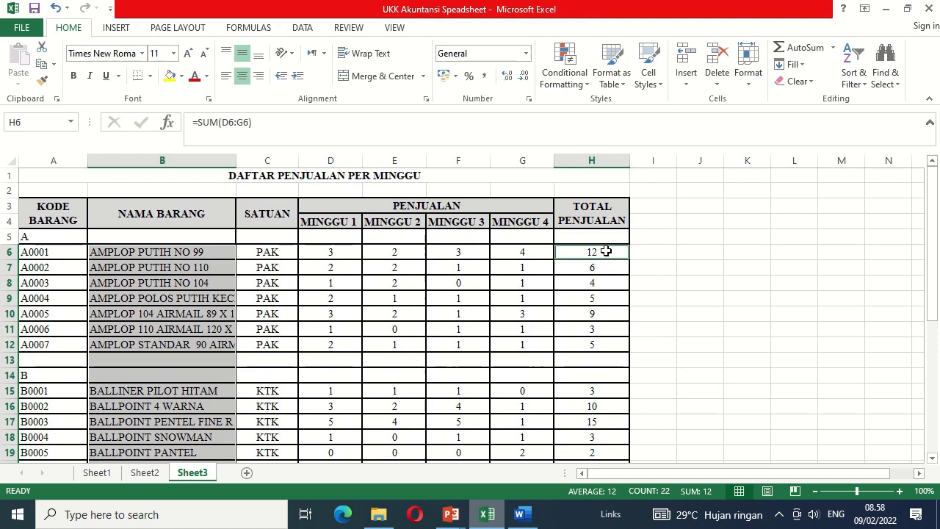
left_click_drag(606, 252, 606, 349)
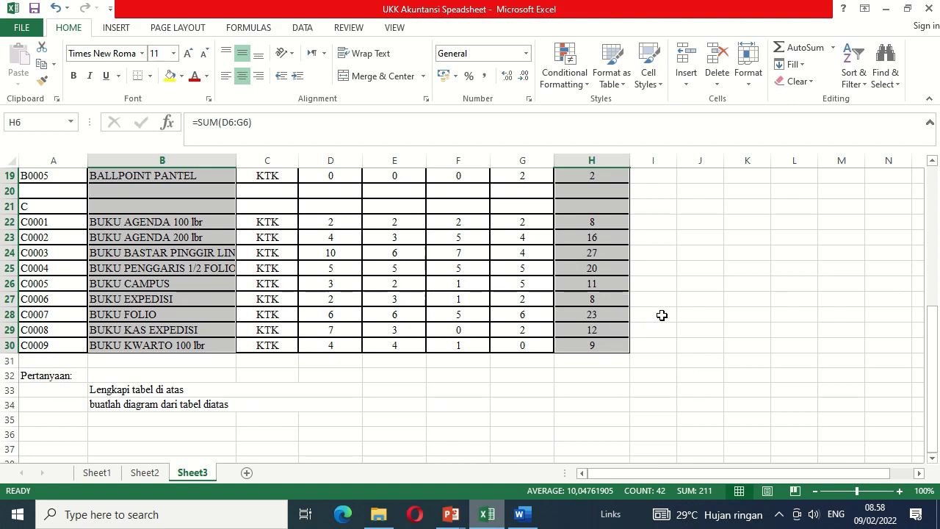
left_click(118, 28)
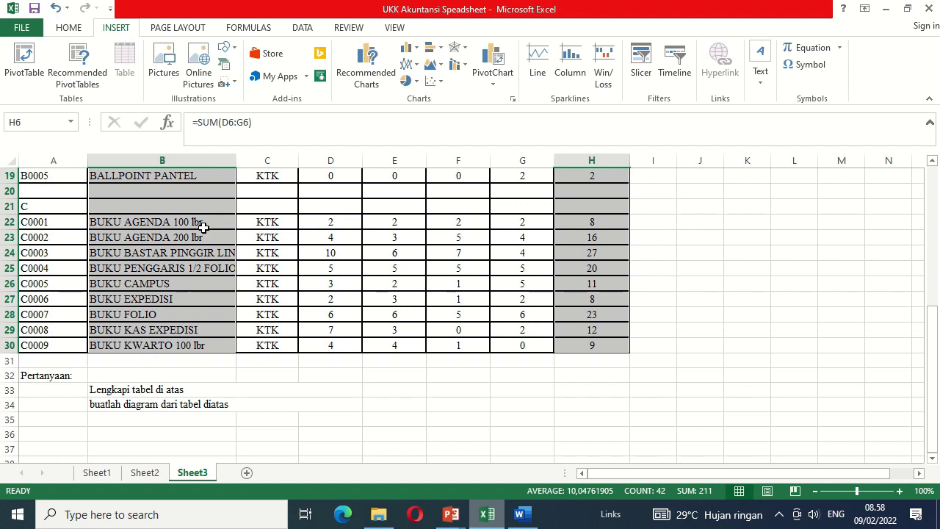
left_click(441, 48)
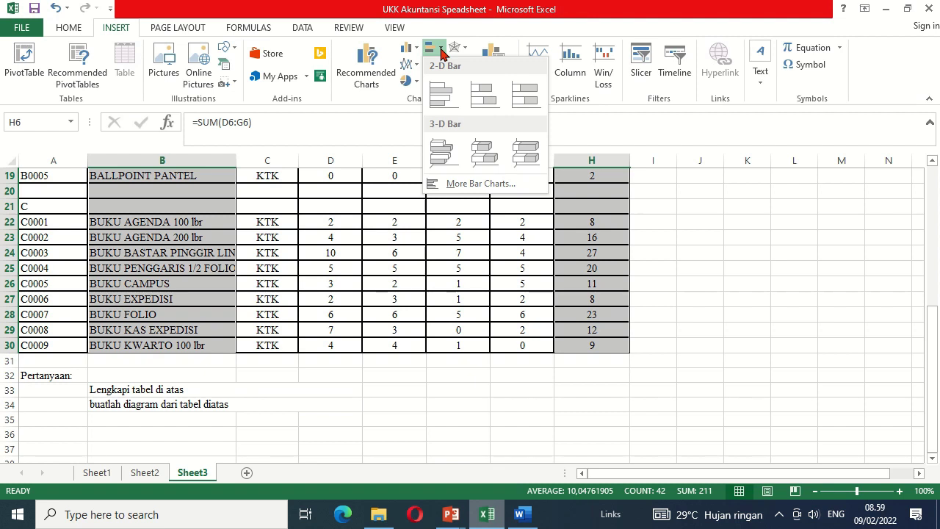
left_click(442, 96)
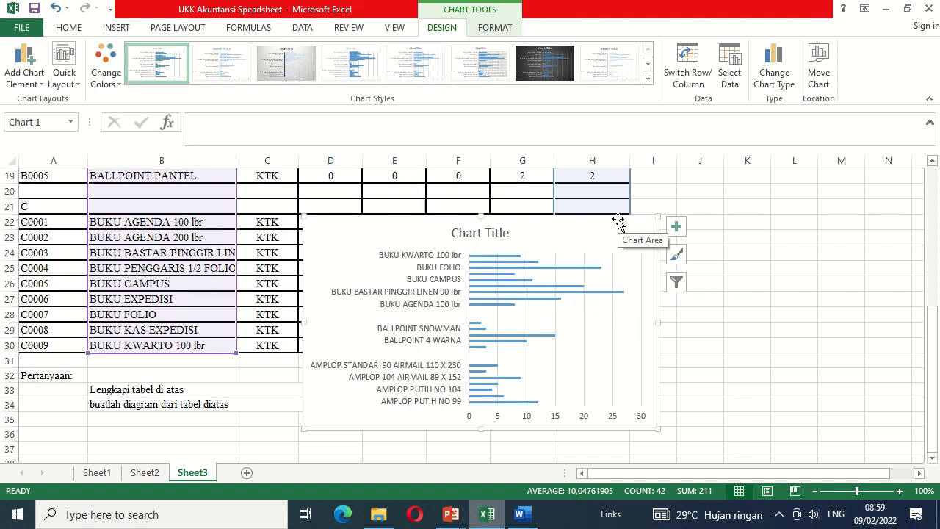
Step: Move the bar chart beside the sales table, with its upper edge at row 3 starting in column I
left_click(766, 319)
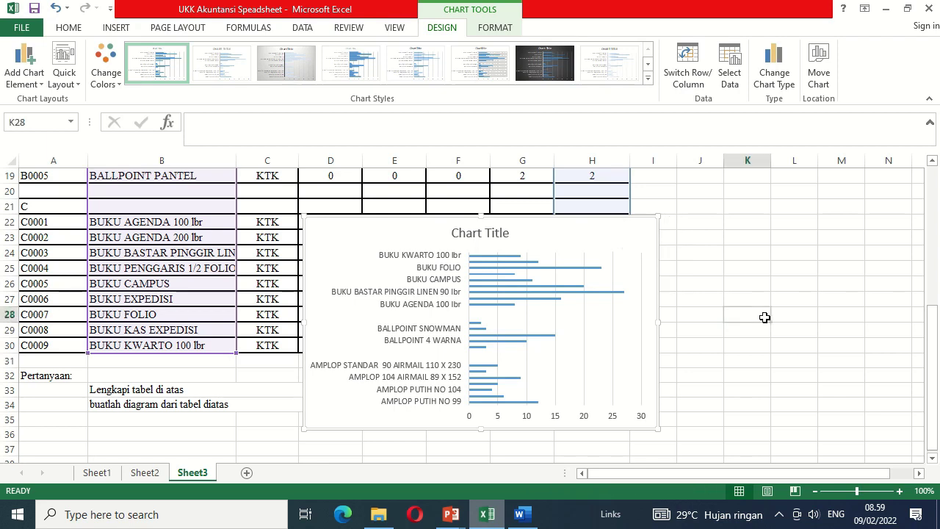
left_click(641, 253)
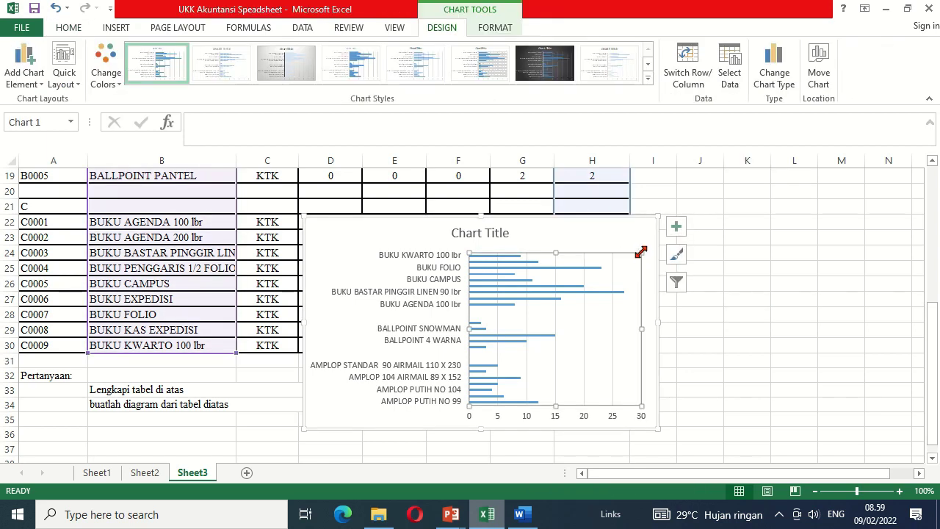
left_click(612, 223)
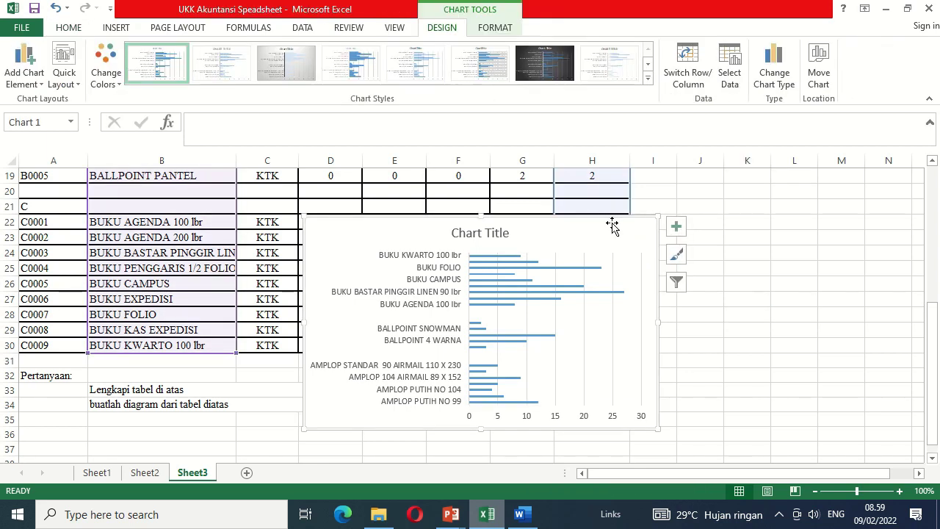
left_click_drag(611, 222, 906, 166)
left_click_drag(929, 238, 930, 192)
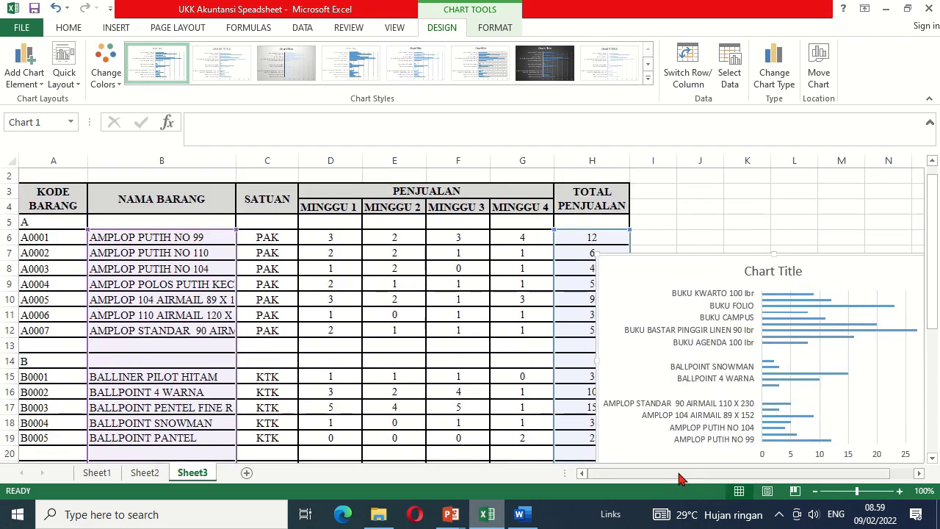
left_click_drag(679, 477, 738, 478)
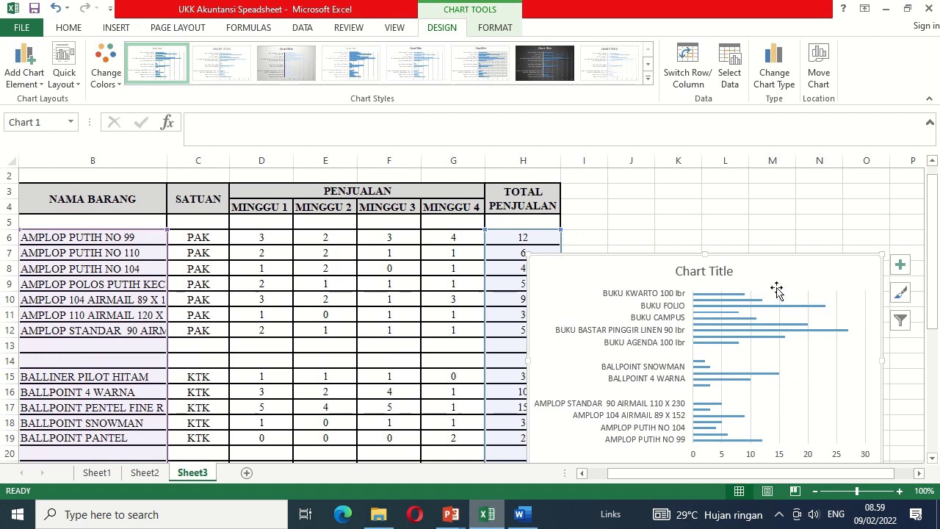
left_click_drag(777, 288, 819, 213)
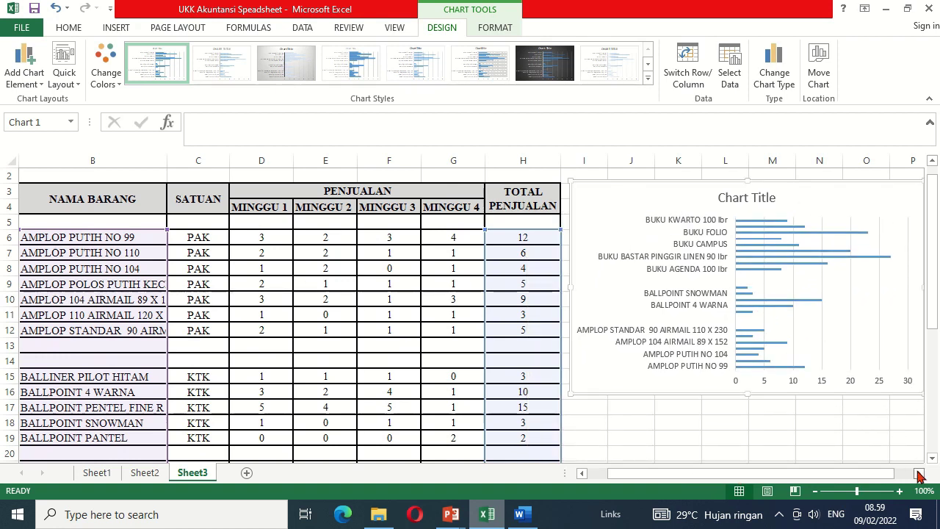
Step: Enlarge the bar chart so it extends from column I to column S and down to about row 28
left_click(919, 473)
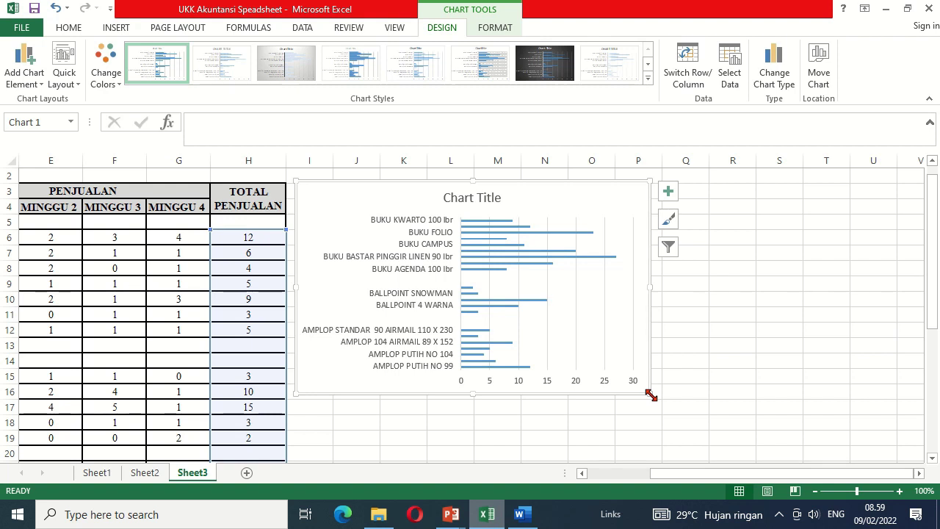
left_click_drag(651, 395, 706, 357)
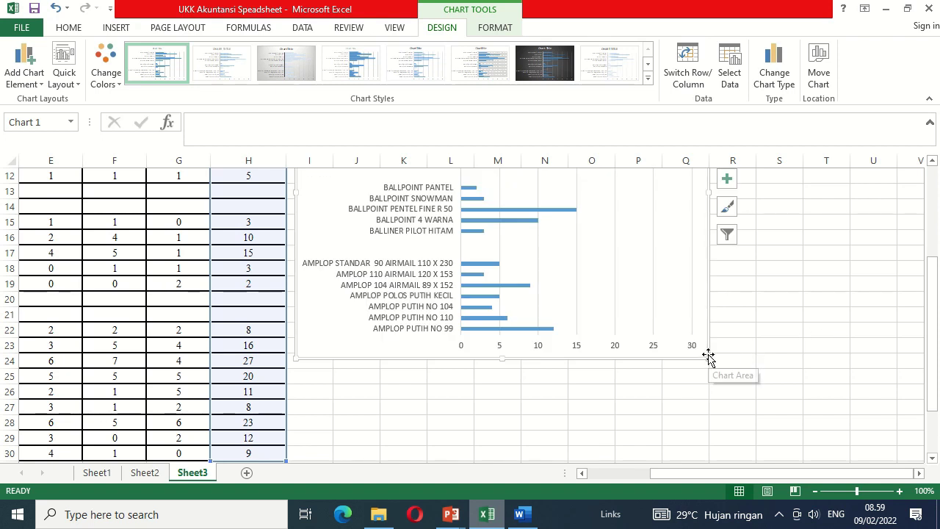
left_click_drag(708, 360, 779, 420)
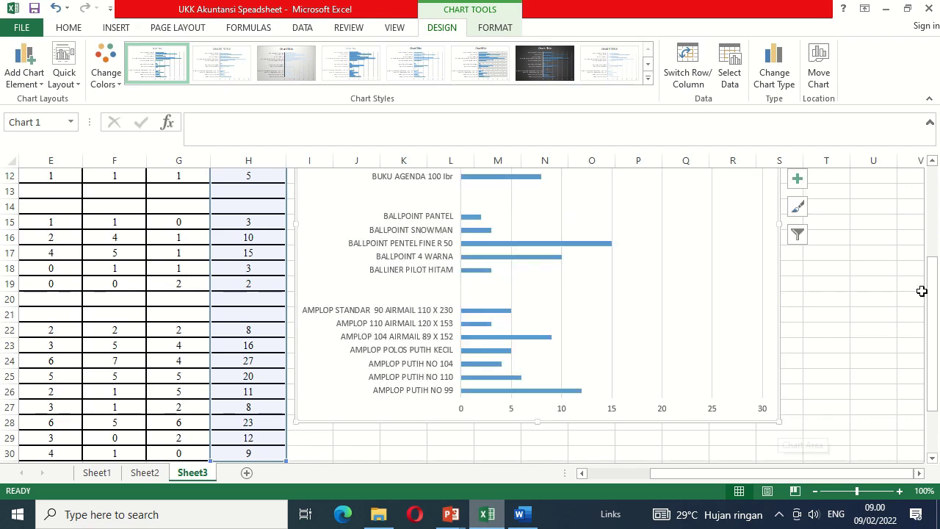
left_click_drag(931, 291, 932, 204)
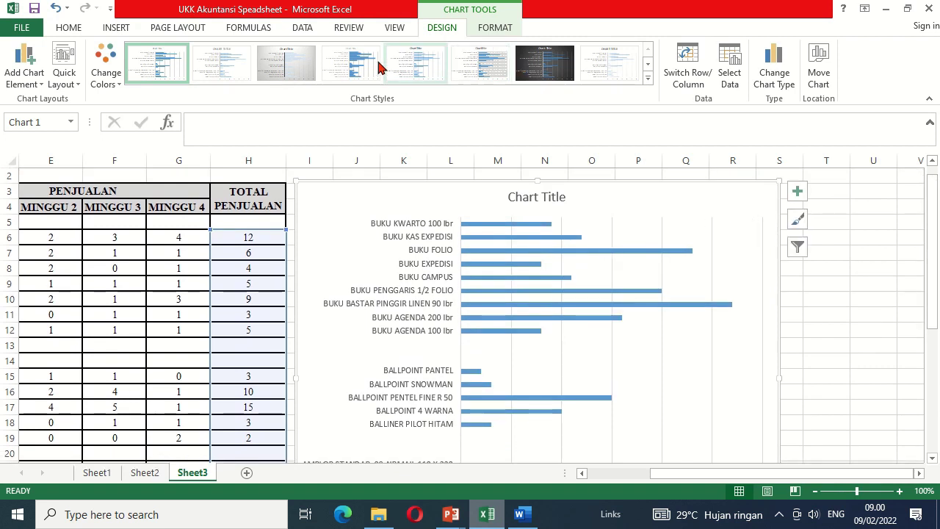
Step: Try several alternative chart styles on the bar chart, including the solid blue background and the outlined bars
left_click(647, 78)
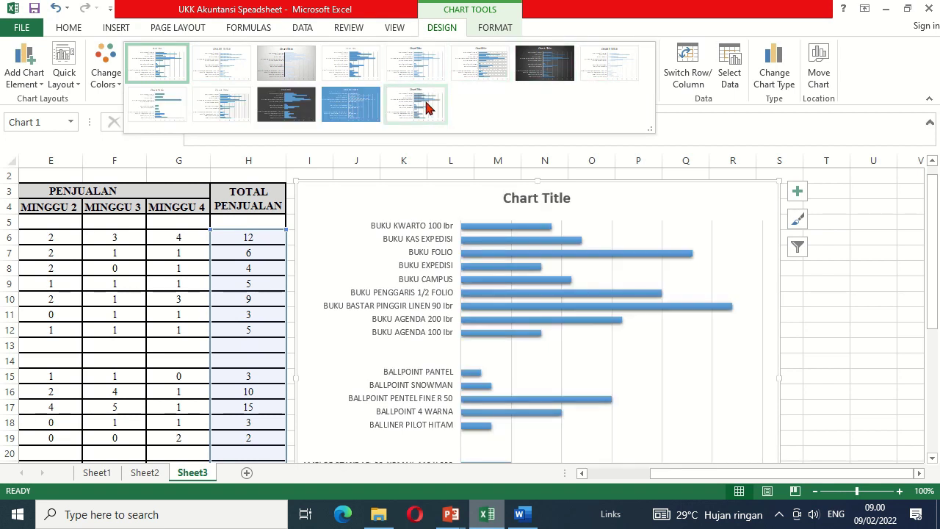
left_click(424, 107)
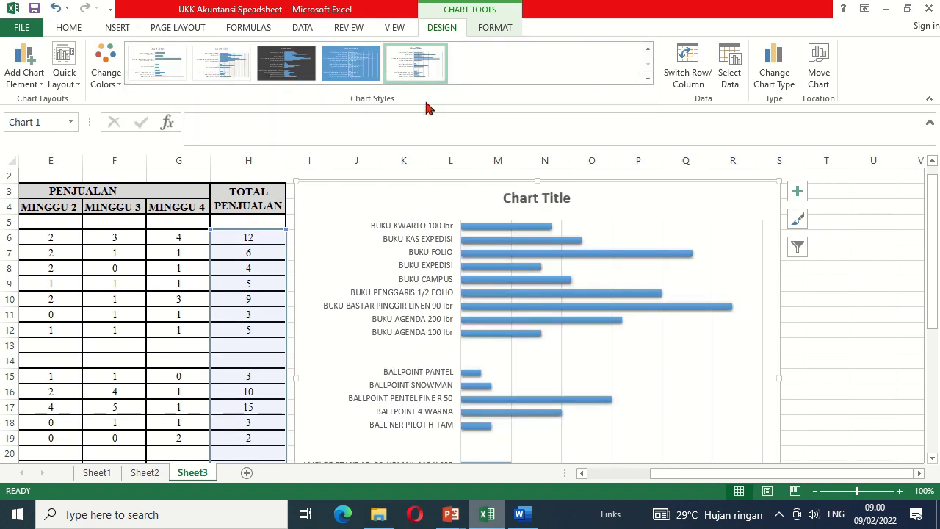
left_click(371, 72)
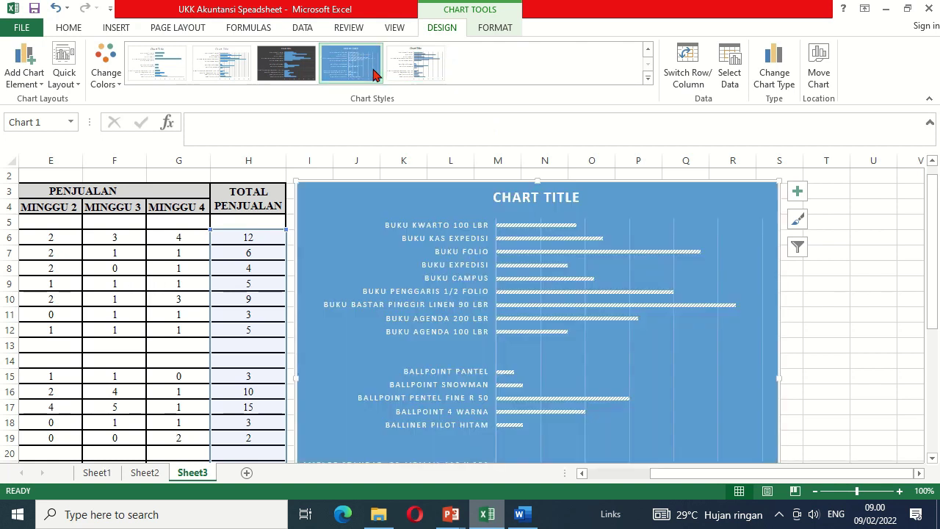
left_click(233, 72)
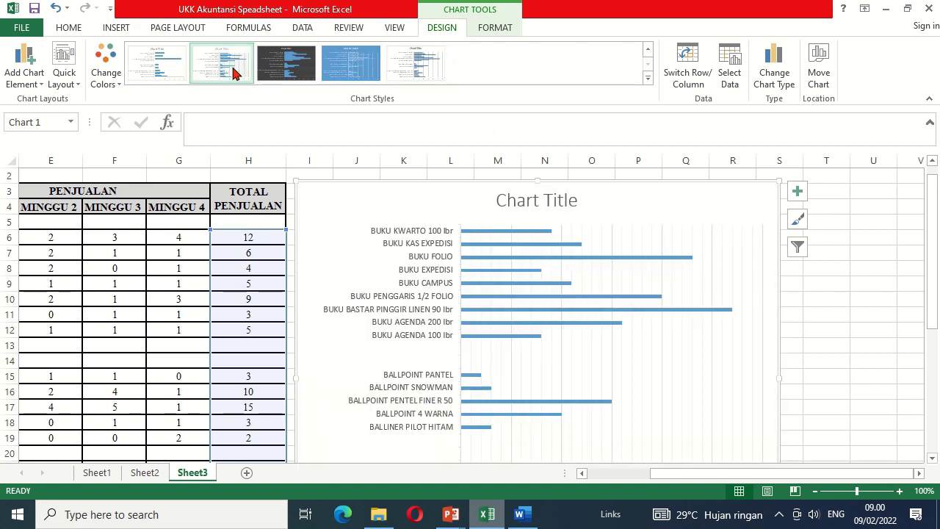
left_click(179, 70)
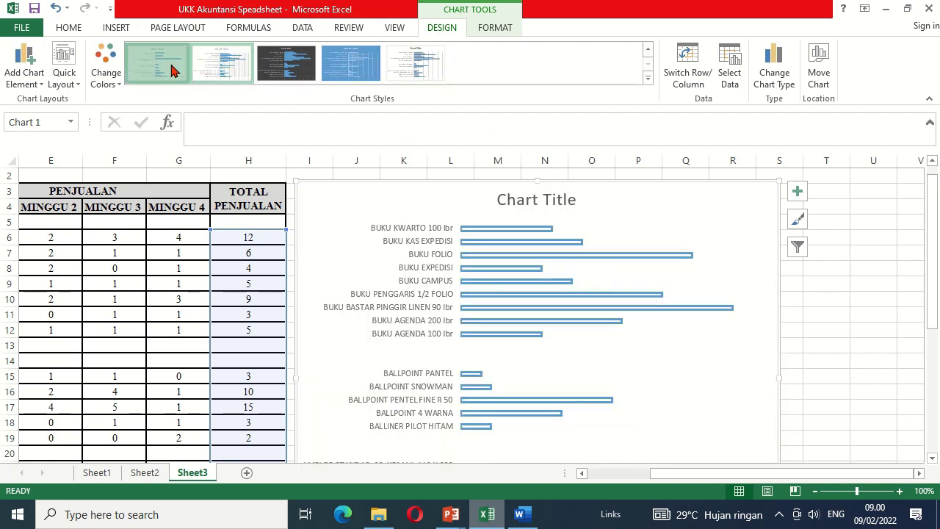
Step: Apply a chart style that adds value labels to the bars, compare others, and settle on the fifth style with the bold dark blue title
left_click(648, 77)
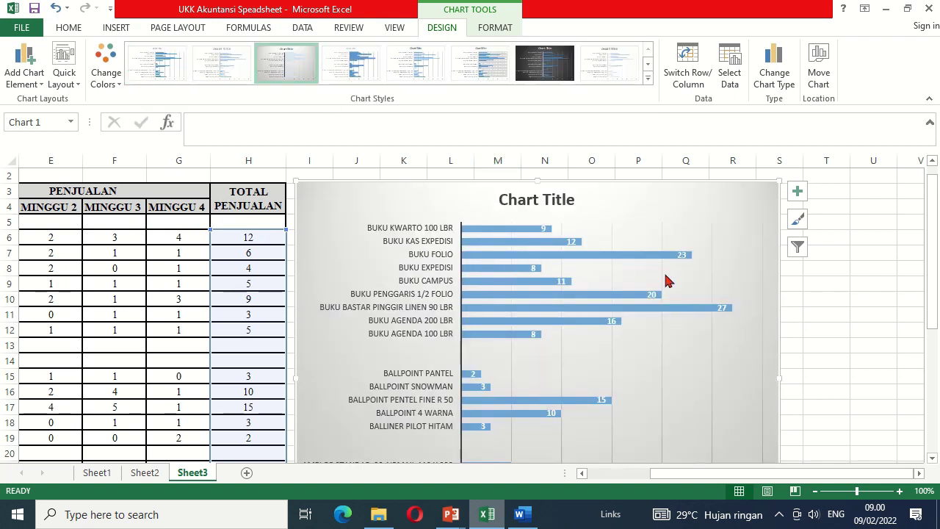
left_click(482, 74)
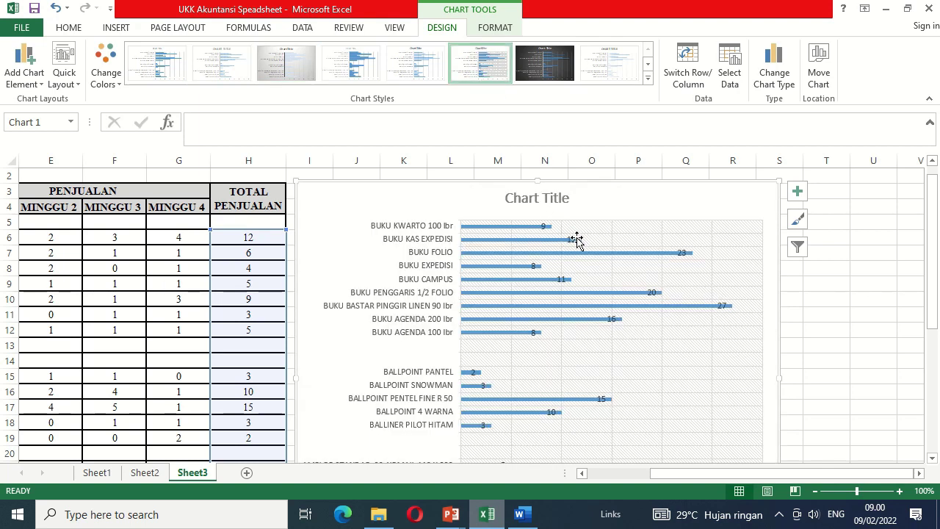
left_click(611, 73)
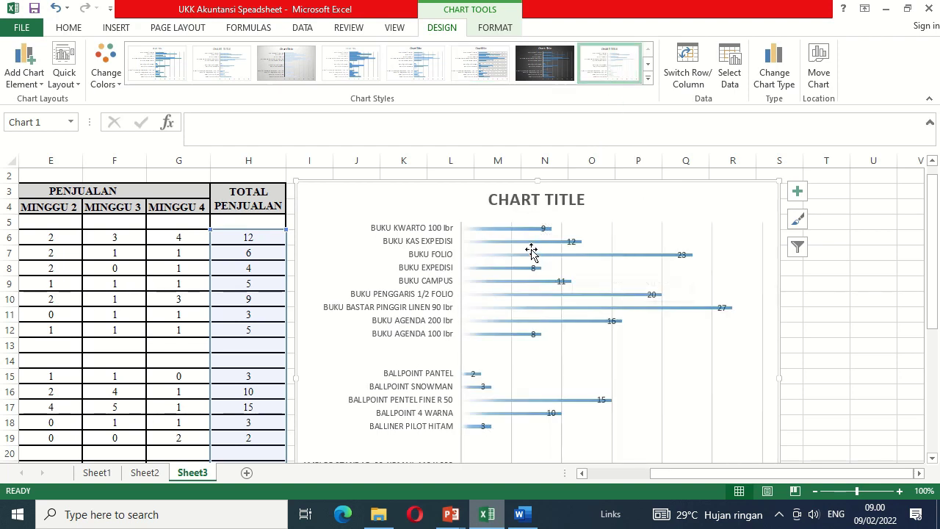
left_click(485, 74)
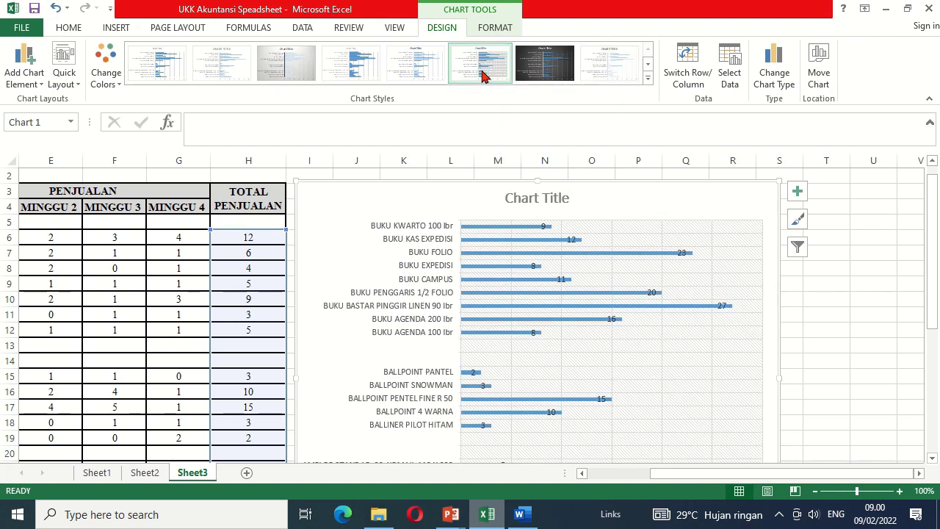
left_click(427, 70)
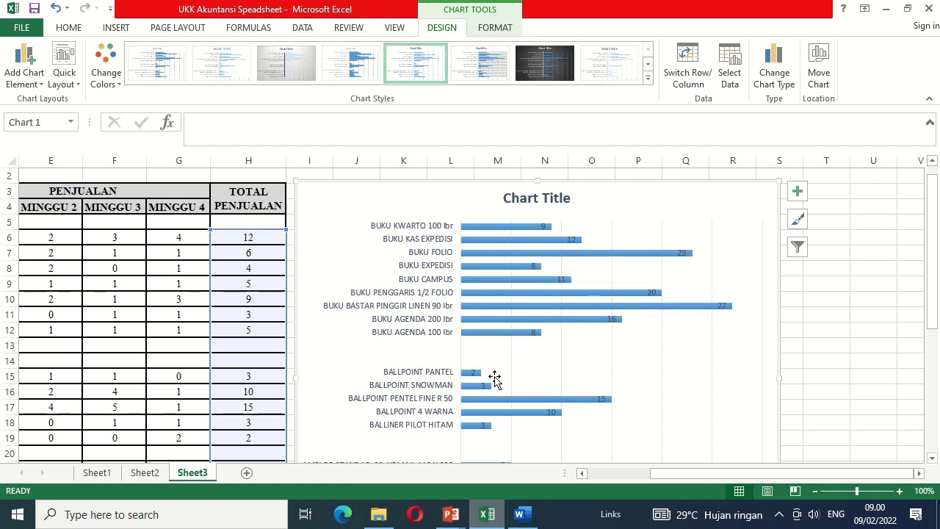
mouse_move(494, 231)
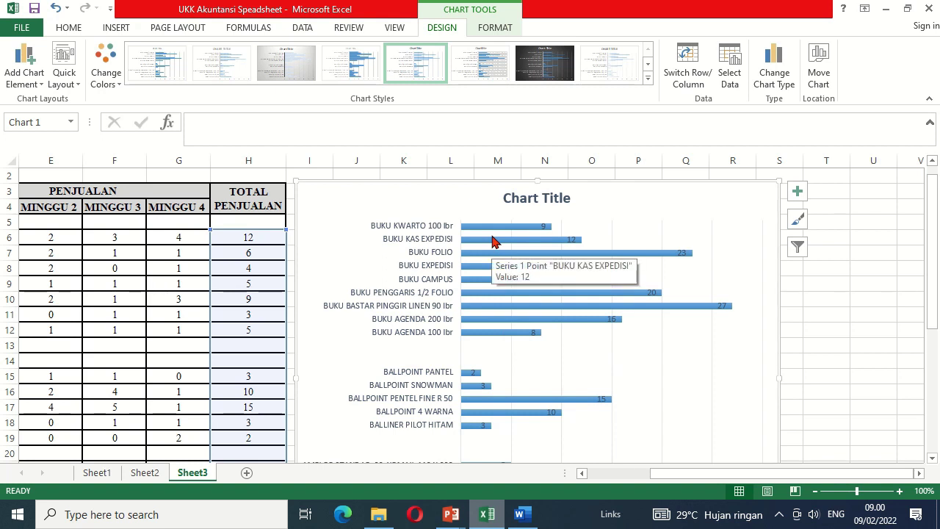
Step: Change the chart's colors to the orange Color 3 palette
left_click(116, 87)
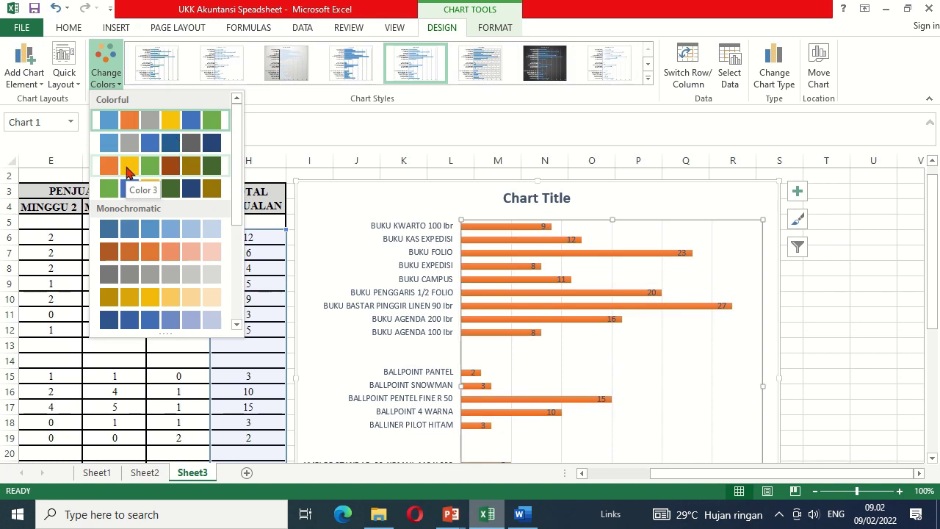
left_click(112, 170)
left_click(789, 299)
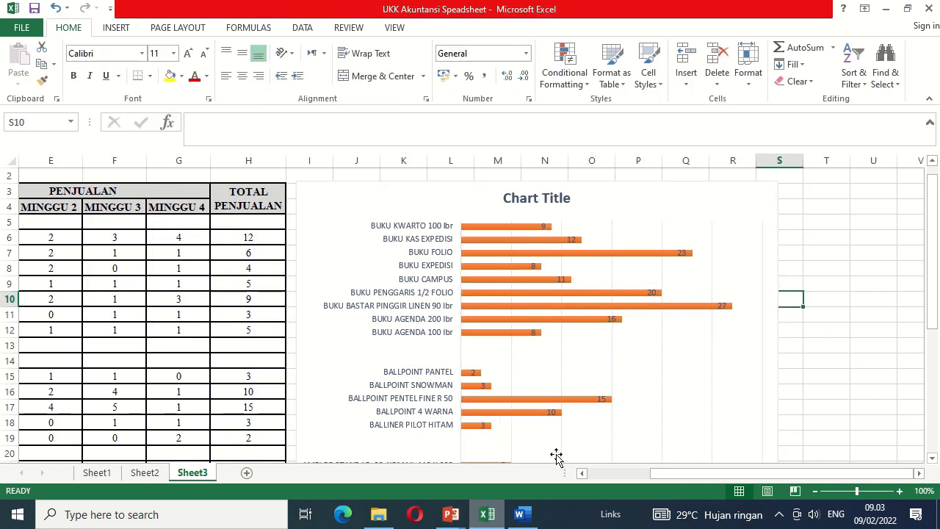
Step: Replace the bar chart's placeholder title with "DAFTAR PENJUALAN PER MINGGU"
left_click_drag(651, 478, 552, 476)
left_click_drag(935, 243, 936, 212)
left_click_drag(753, 478, 816, 477)
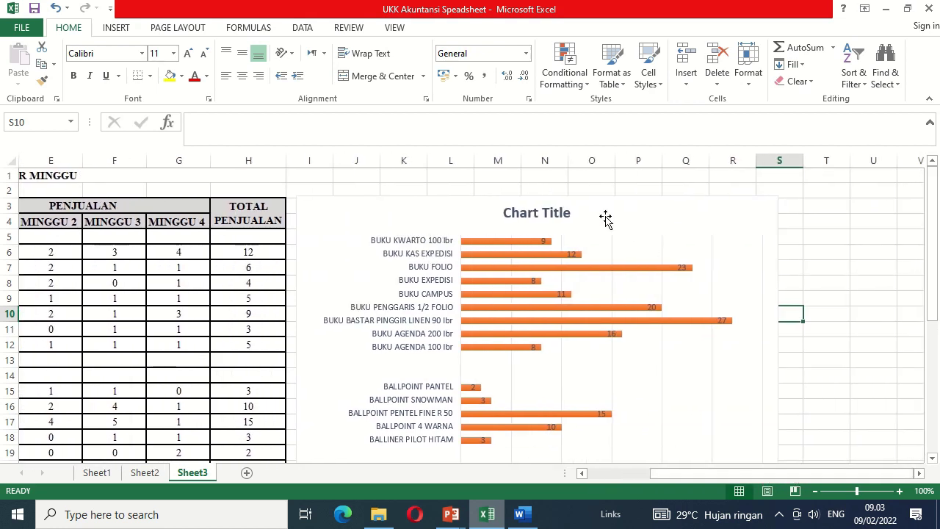
left_click(546, 213)
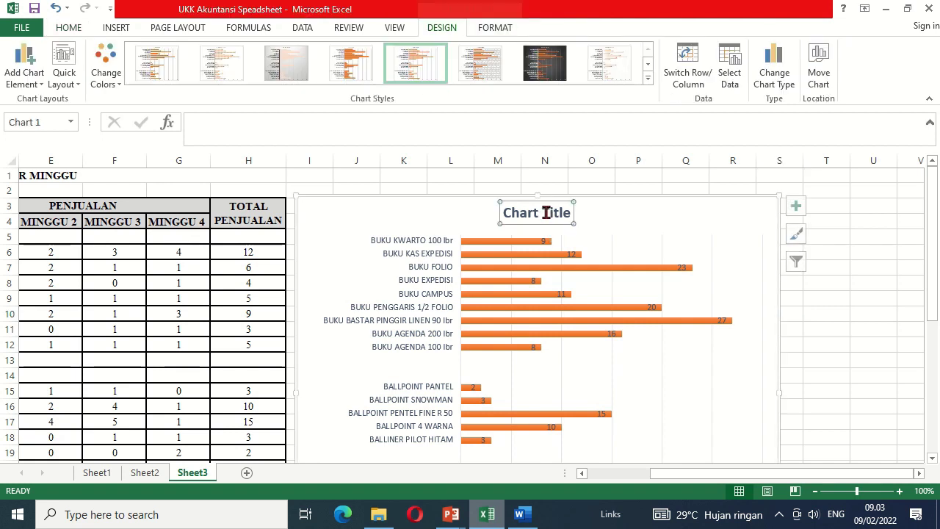
left_click(545, 213)
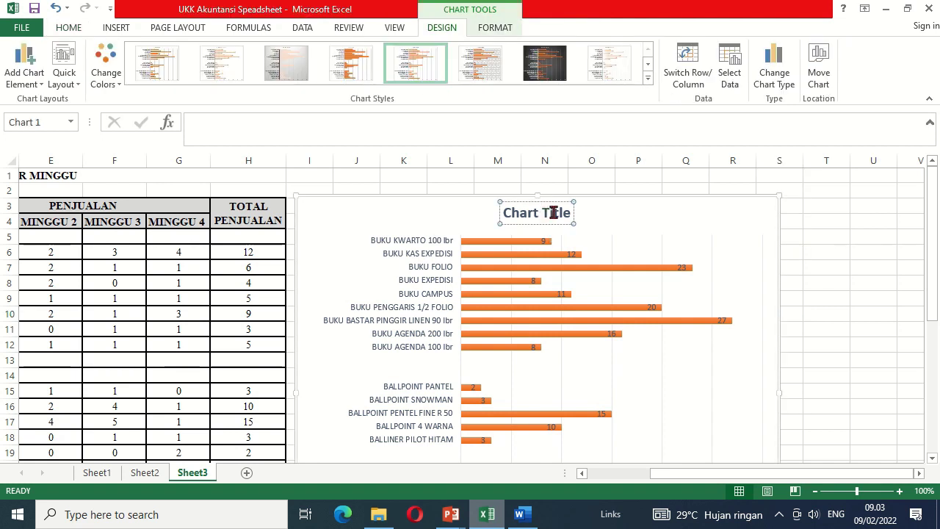
left_click_drag(567, 212, 520, 215)
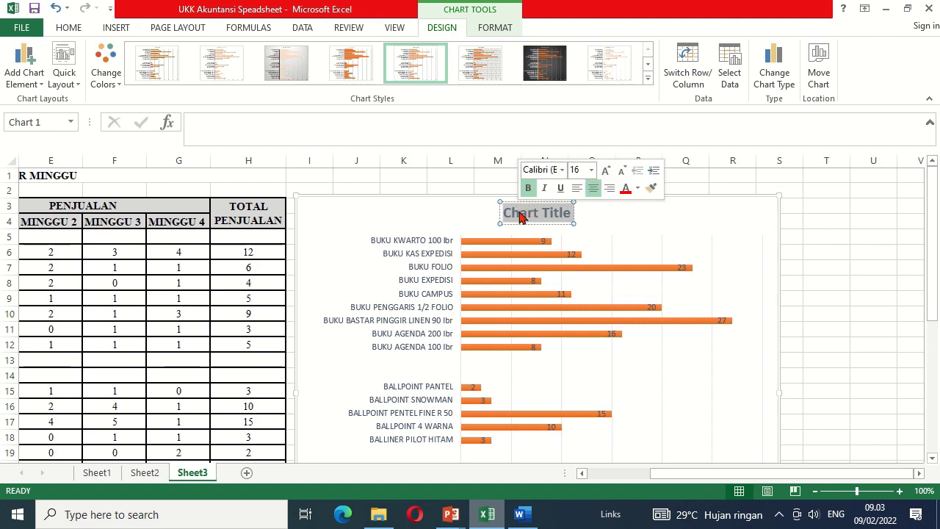
type("DA")
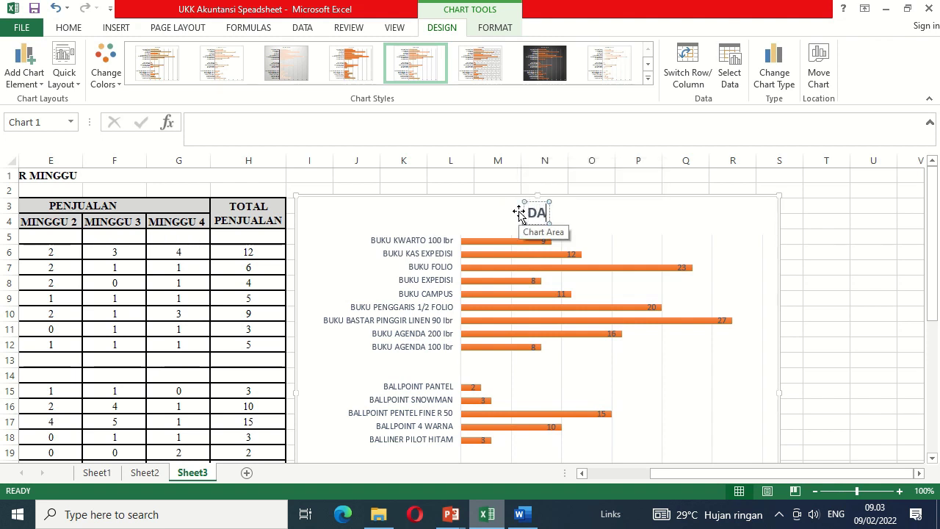
type("FTAR PENJ")
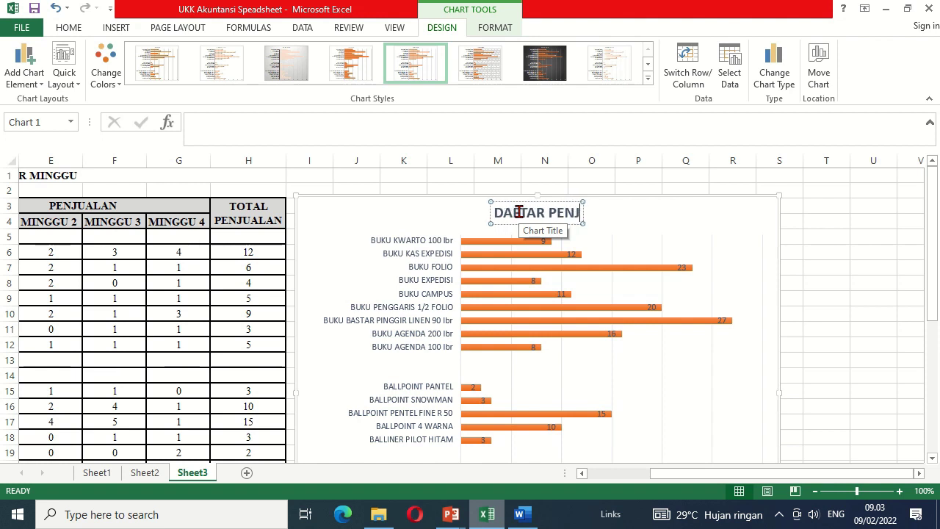
type("UALAN PER")
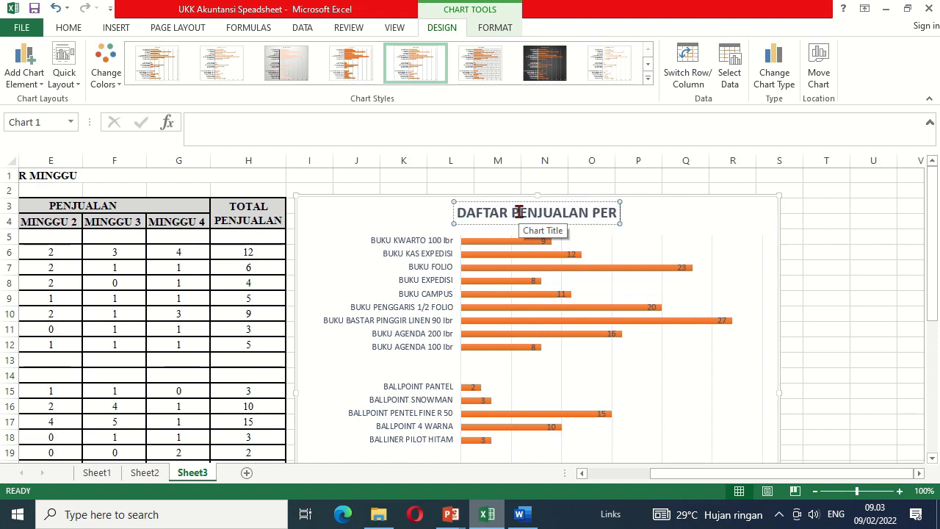
type(" MINGGU")
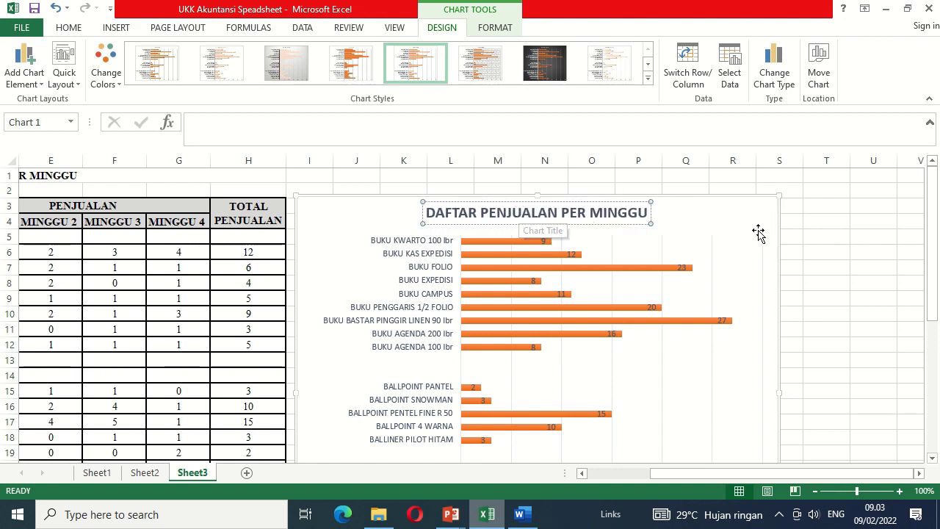
left_click(803, 225)
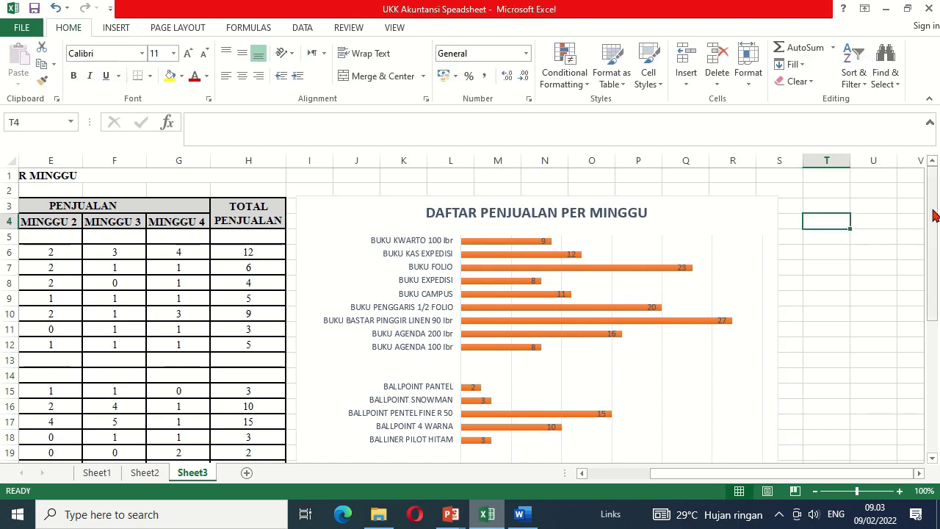
mouse_move(932, 224)
left_mouse_down()
mouse_move(937, 250)
mouse_move(937, 208)
left_mouse_up()
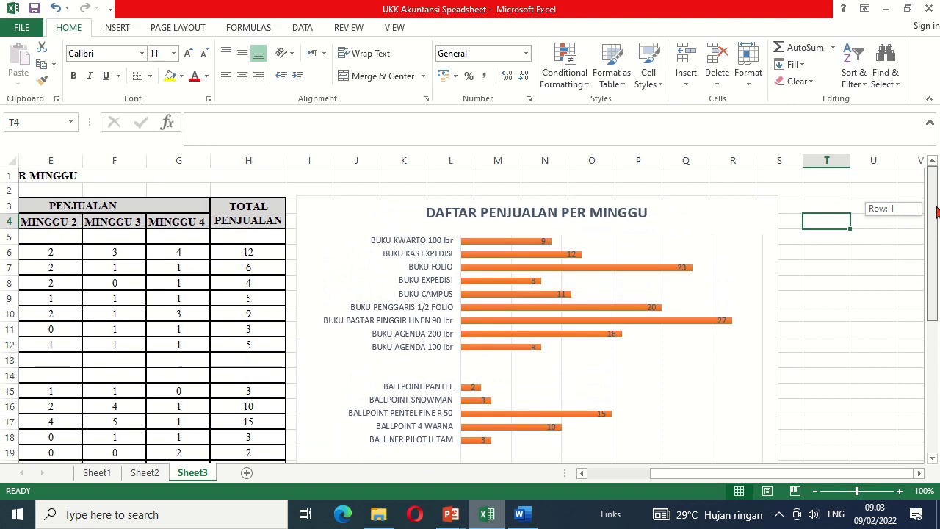
left_click_drag(937, 213, 891, 296)
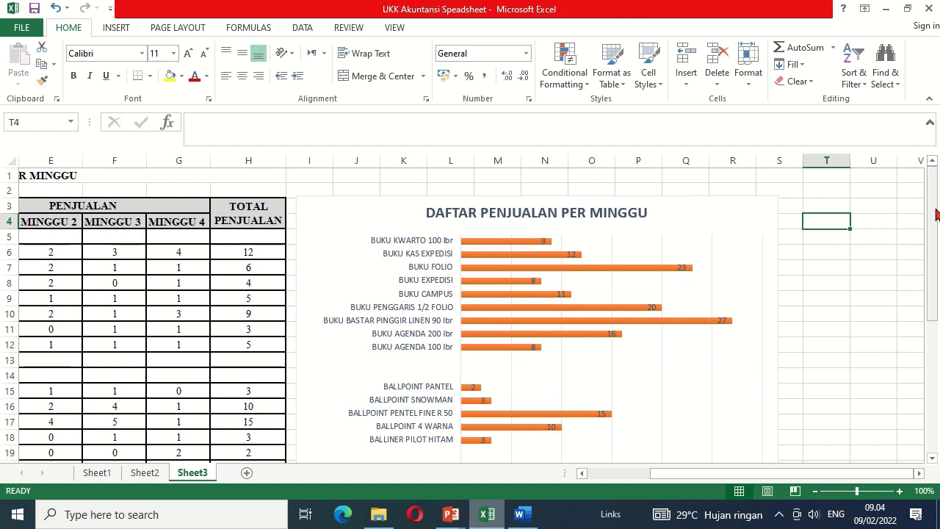
left_click_drag(936, 212, 767, 385)
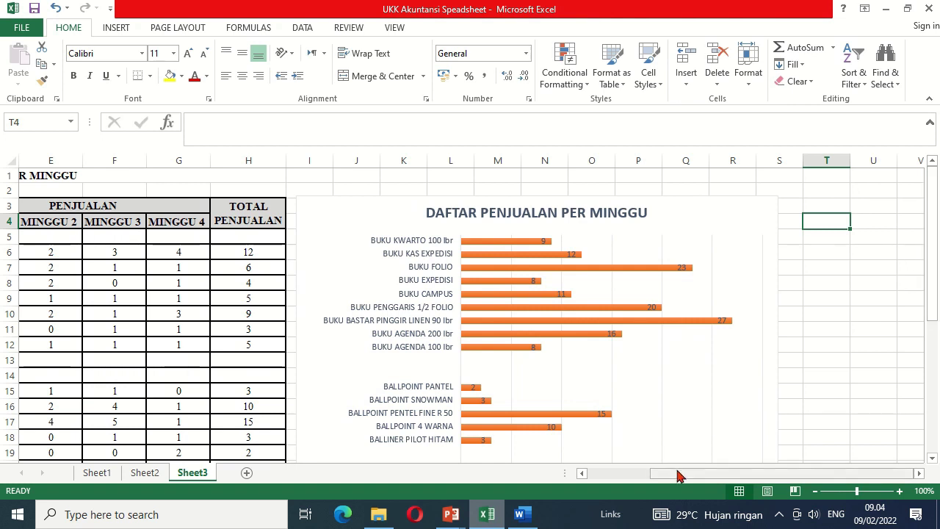